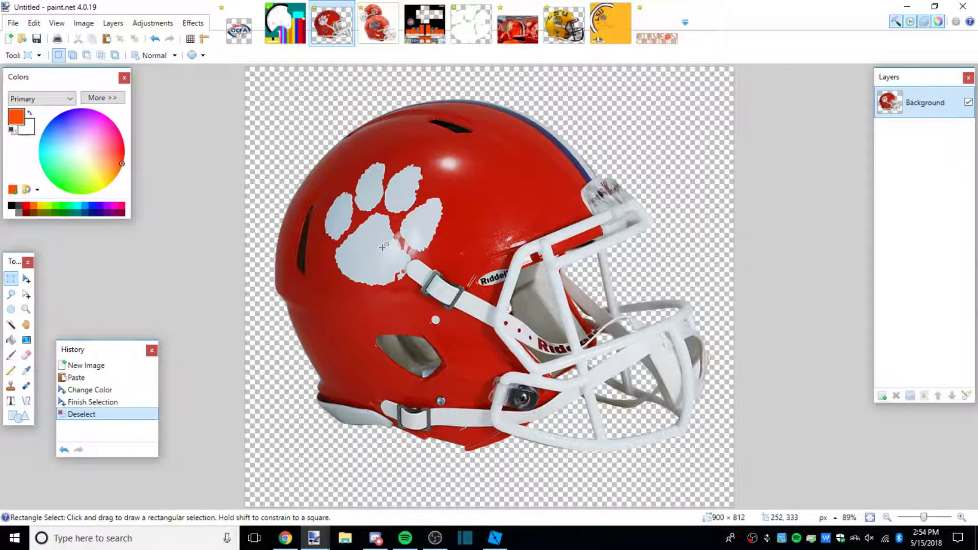
Examine the Clemson helmet reference photos alongside the helmet template
mouse_move(331, 155)
mouse_down()
mouse_move(391, 212)
mouse_move(497, 357)
mouse_up()
click(408, 265)
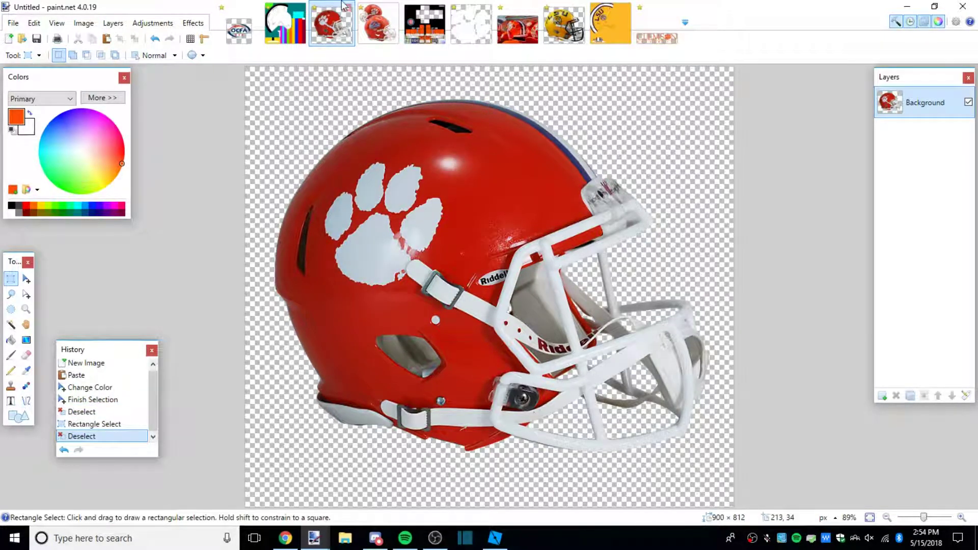
click(285, 23)
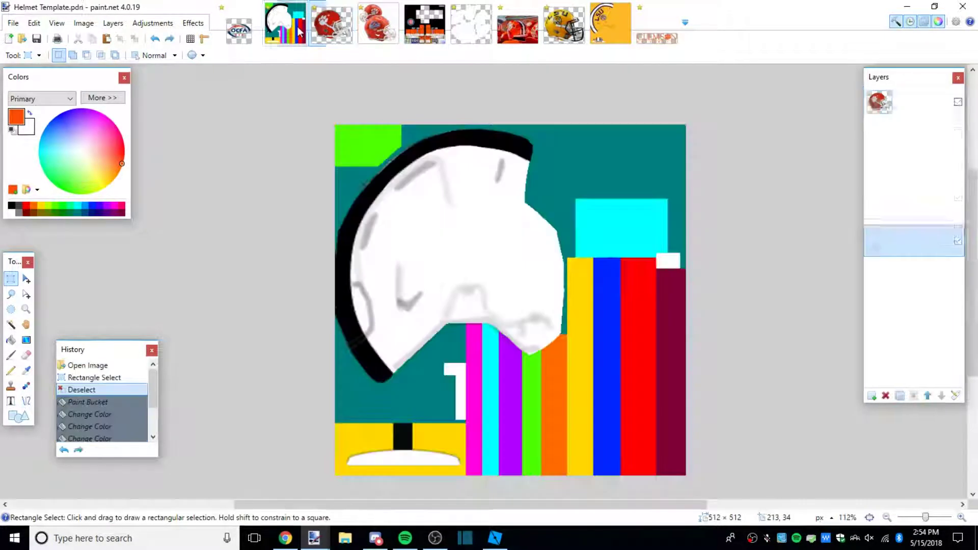
click(26, 369)
click(520, 30)
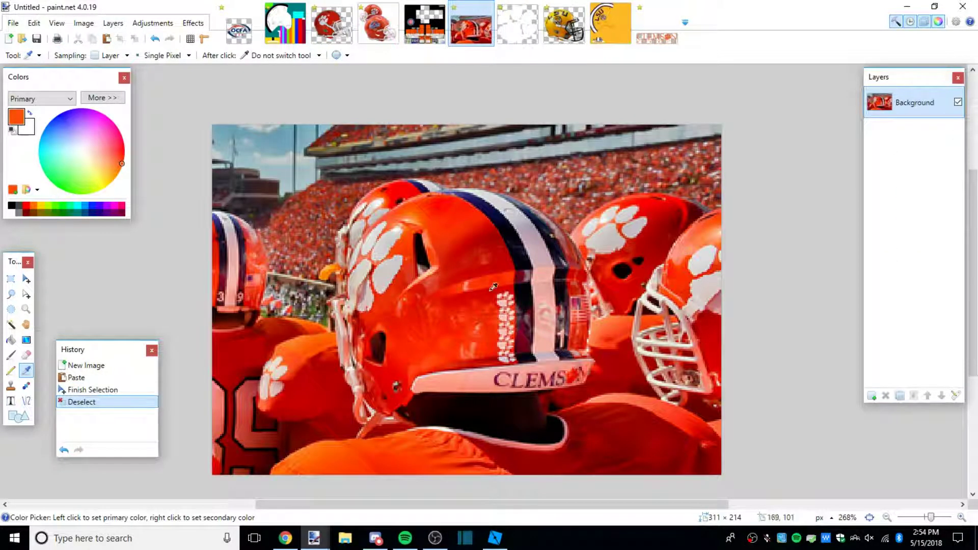
click(378, 23)
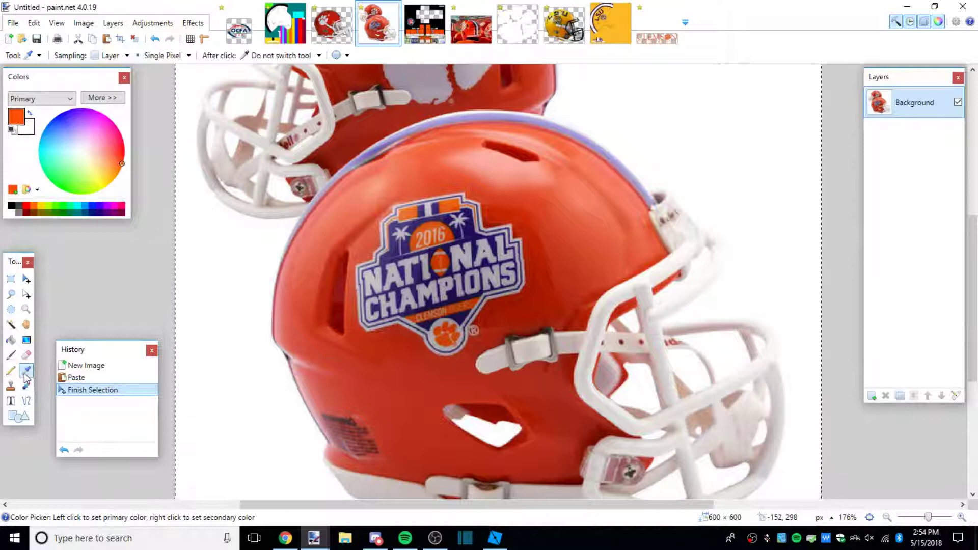
click(283, 30)
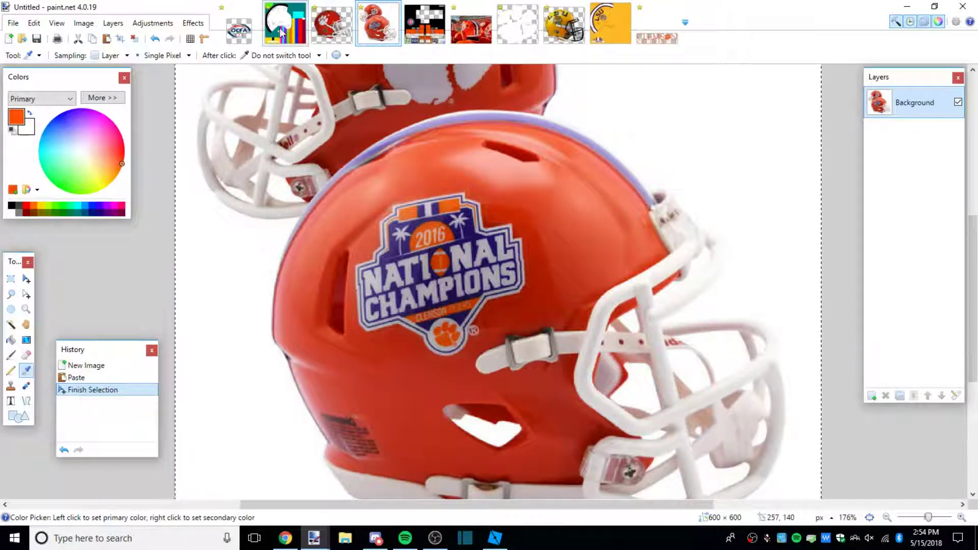
Fill the white helmet shell and the yellow strip beneath it with orange on the template's Background layer
click(10, 341)
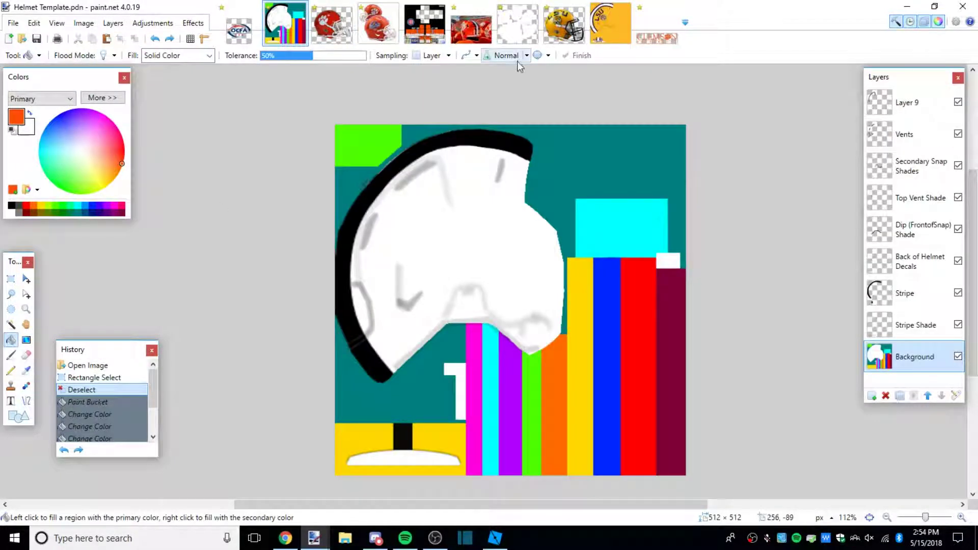
click(454, 254)
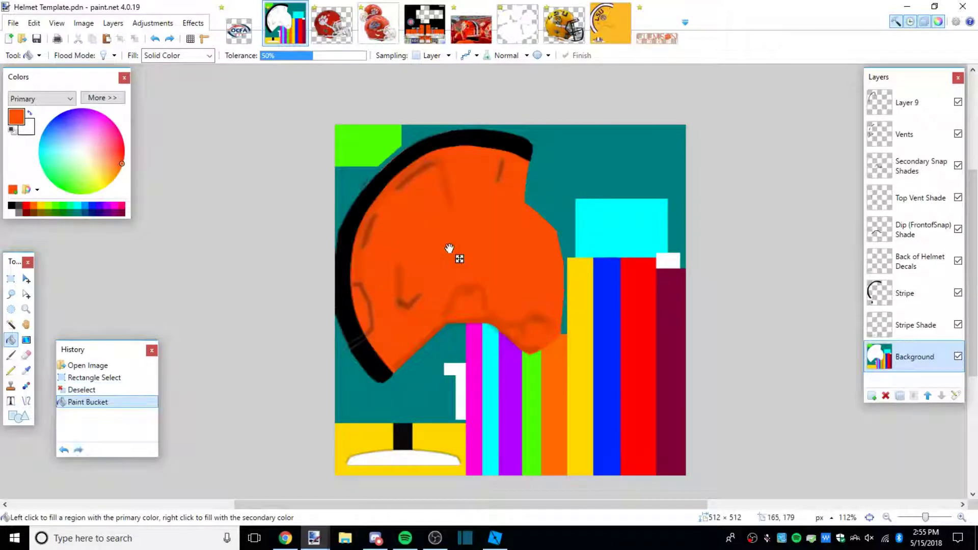
click(431, 447)
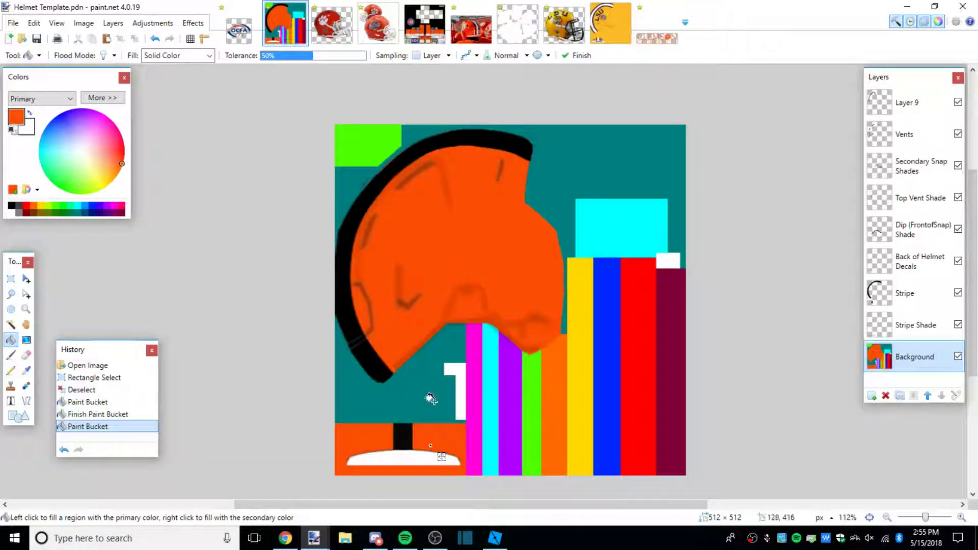
click(11, 279)
Examine the center stripe on the helmet in the stadium photo
scroll(530, 253, up, 1)
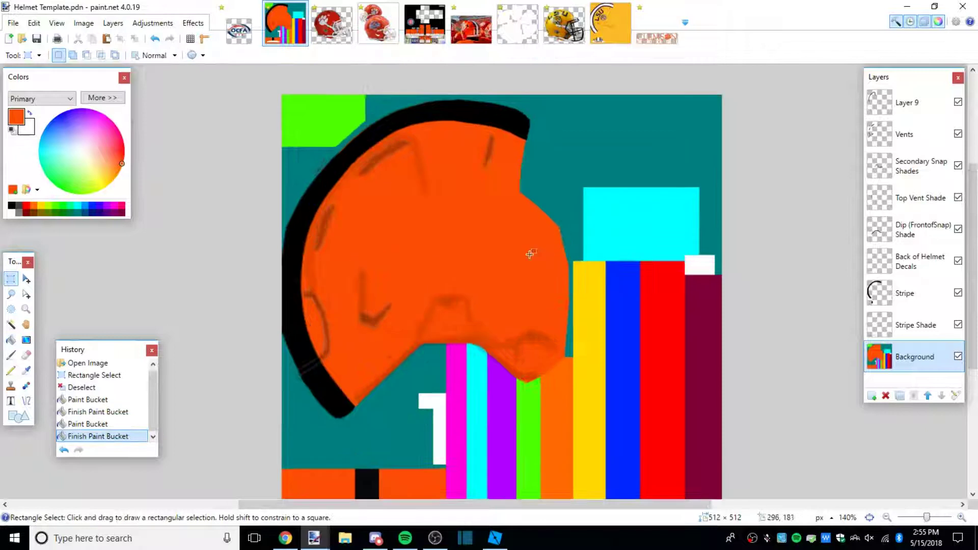
scroll(482, 269, down, 1)
scroll(482, 311, up, 1)
click(471, 22)
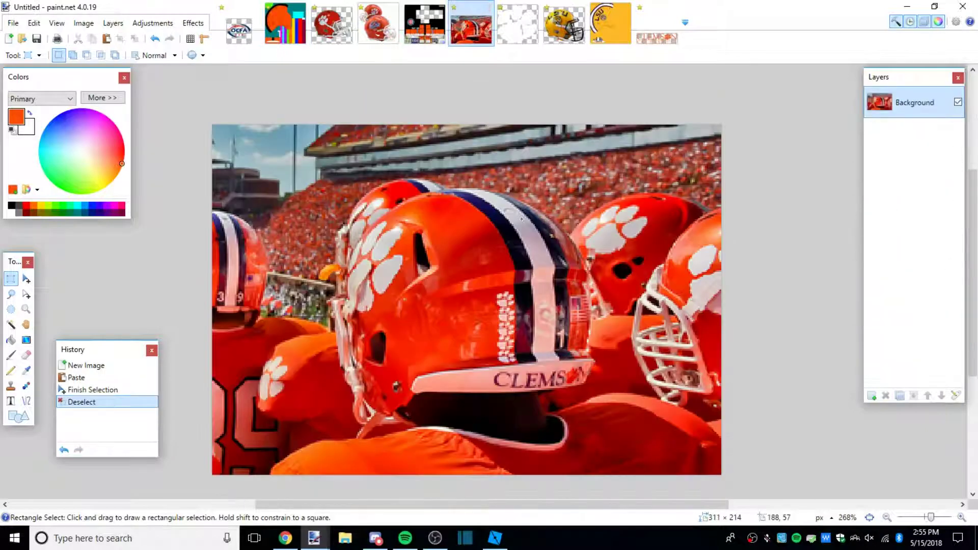
mouse_move(521, 219)
mouse_down()
mouse_move(535, 245)
mouse_move(522, 227)
mouse_up()
click(535, 245)
click(520, 225)
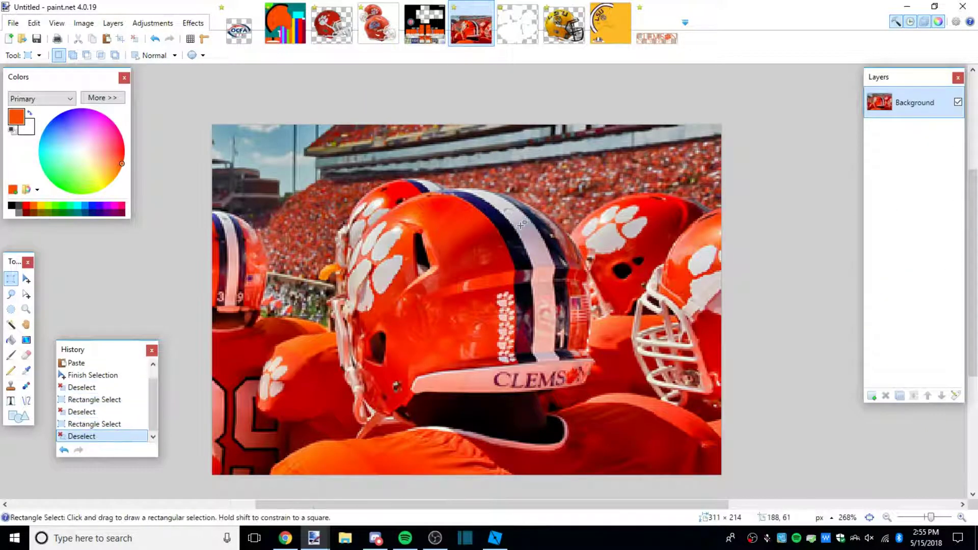
Invert the colors of the Stripe layer in the helmet template
click(298, 31)
click(152, 23)
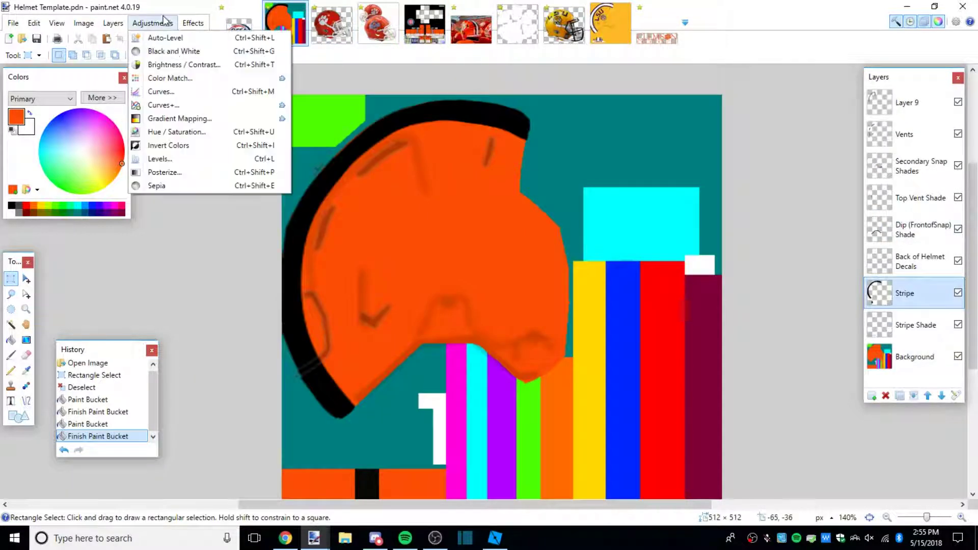
click(189, 149)
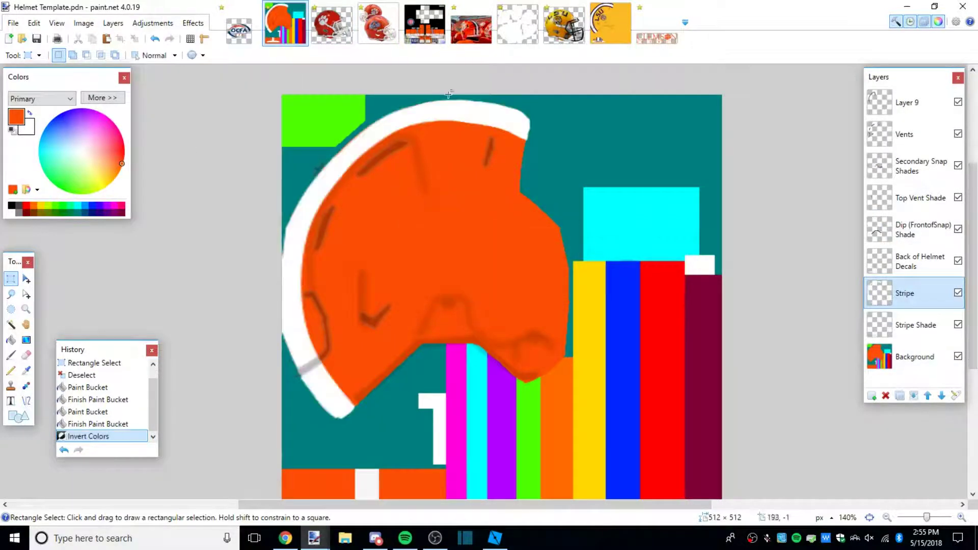
Make orange the secondary color and sample the navy of the red helmet photo's stripe as the primary color
click(29, 114)
click(26, 370)
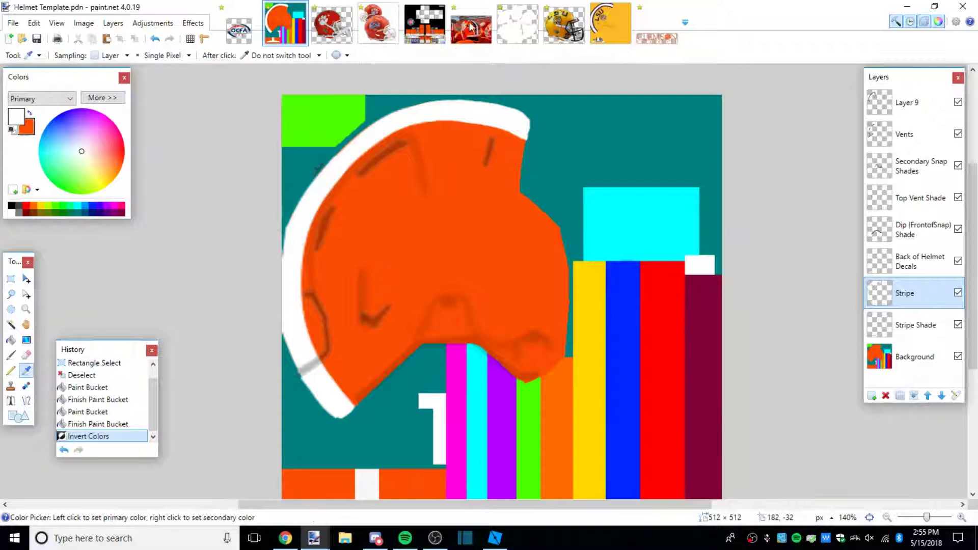
click(471, 27)
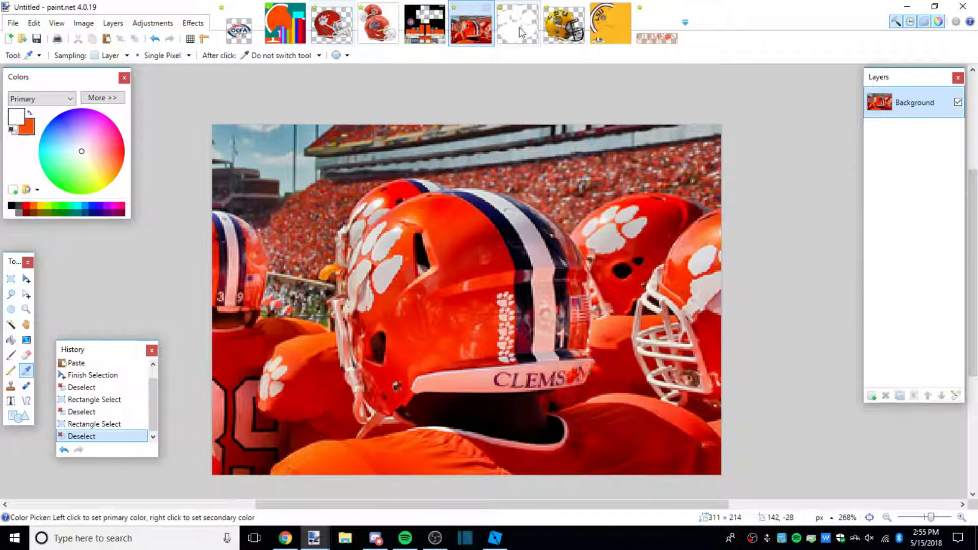
click(332, 24)
scroll(574, 150, up, 3)
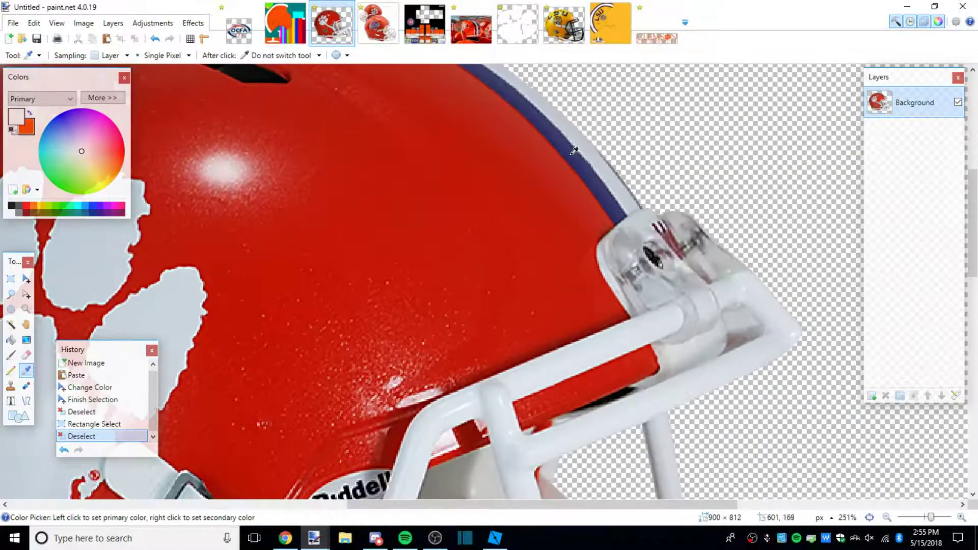
click(574, 150)
scroll(376, 201, down, 3)
click(279, 40)
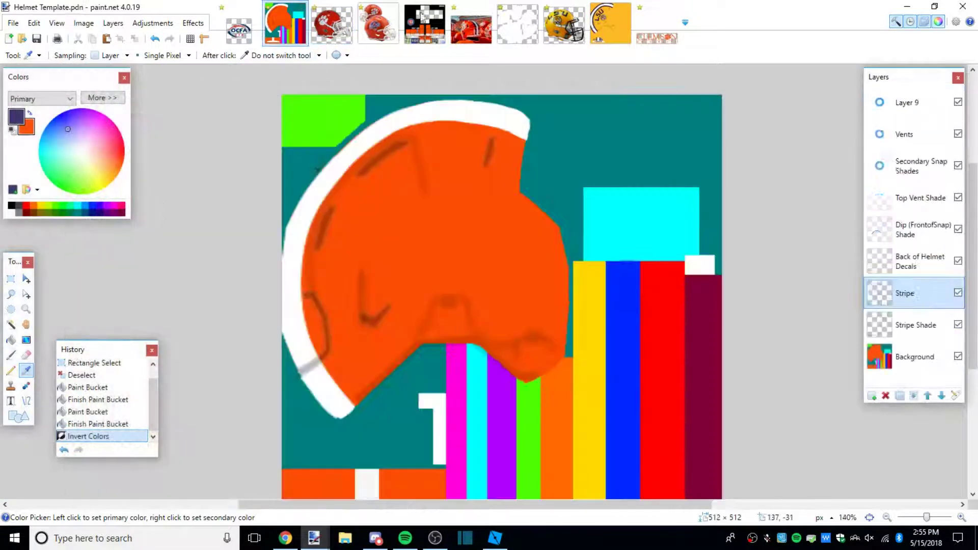
Apply Outline Object to the template's Stripe layer in dark purple with width 15 and softness 199
click(471, 26)
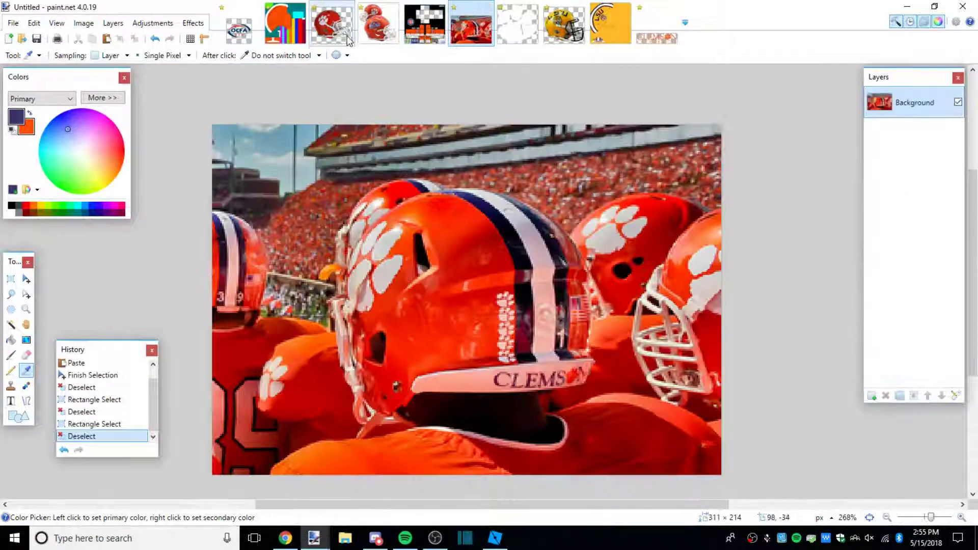
click(285, 23)
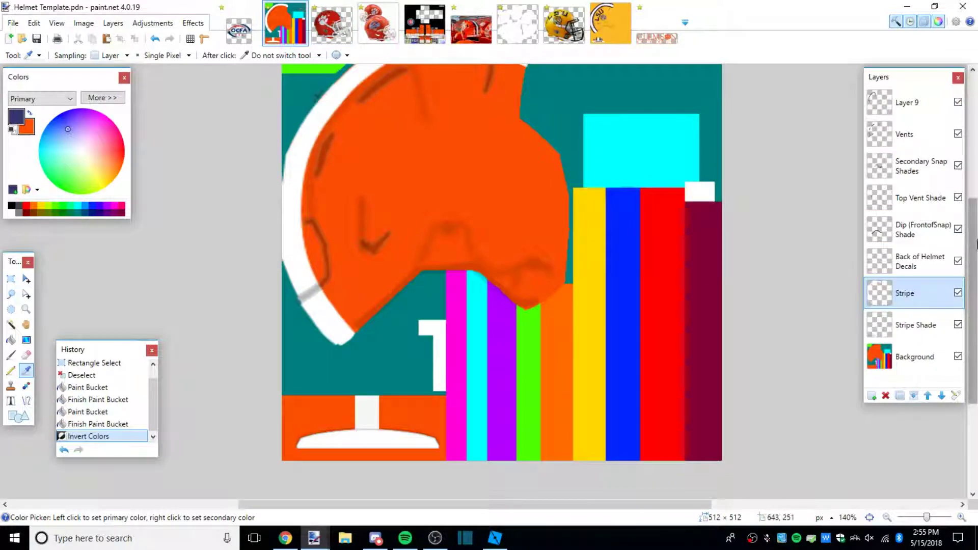
scroll(289, 116, up, 1)
click(202, 25)
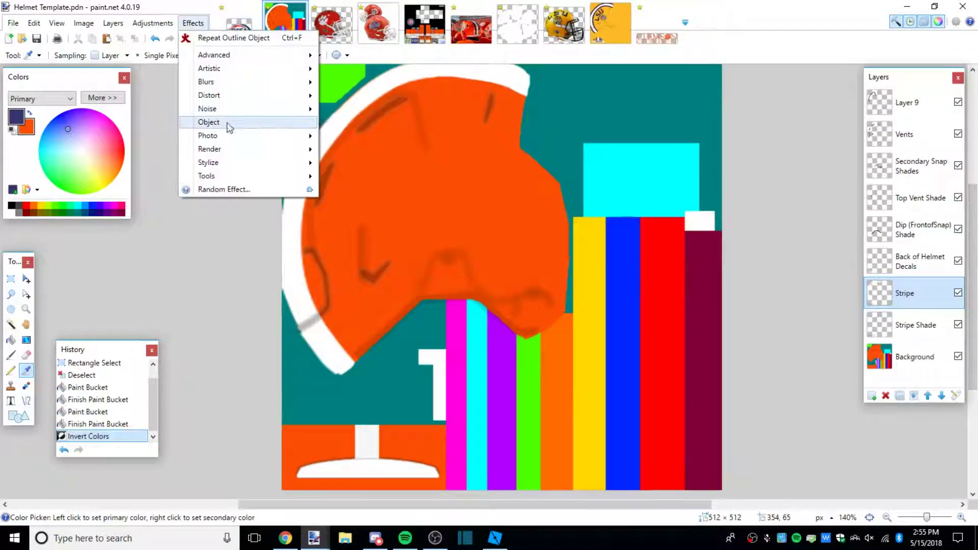
mouse_move(229, 123)
click(346, 122)
drag(497, 122, 527, 120)
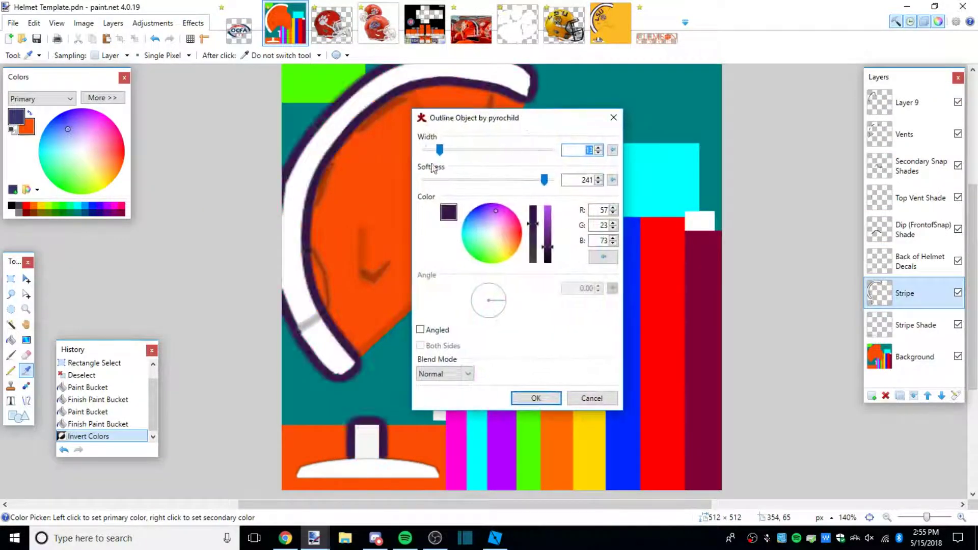
drag(442, 151, 452, 150)
drag(550, 181, 524, 181)
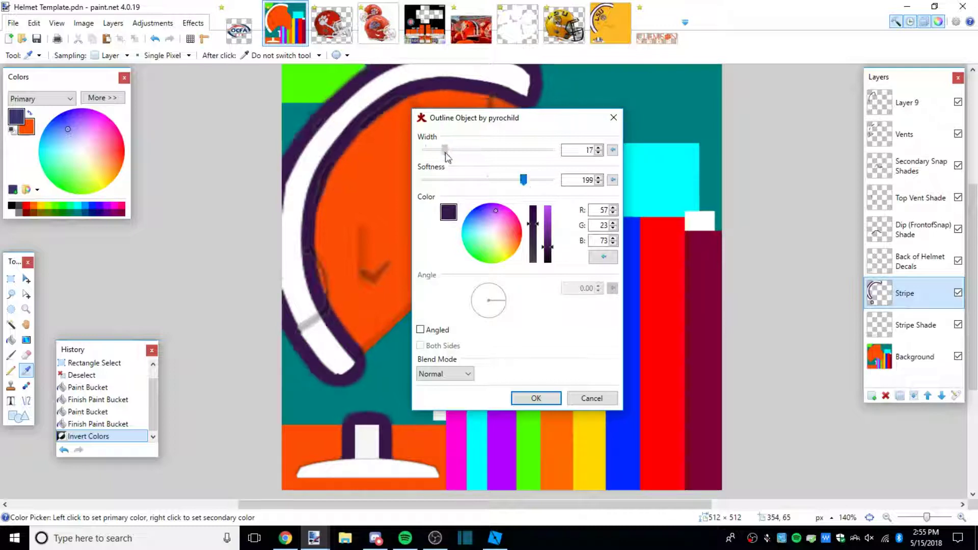
drag(451, 154, 443, 154)
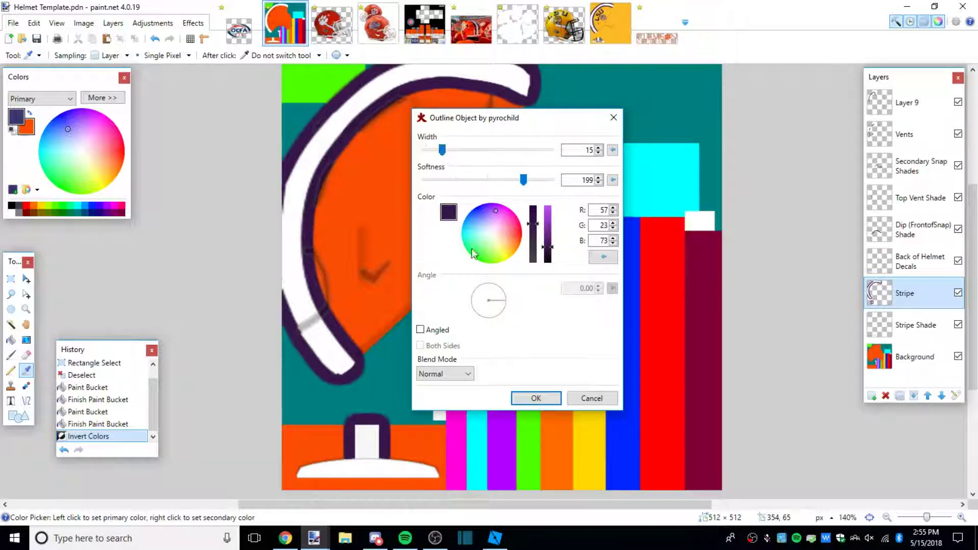
click(535, 398)
Square off the outlined bar on the lower orange strip by pasting and stretching a slice of it and erasing the overhang
key(s)
scroll(432, 455, up, 3)
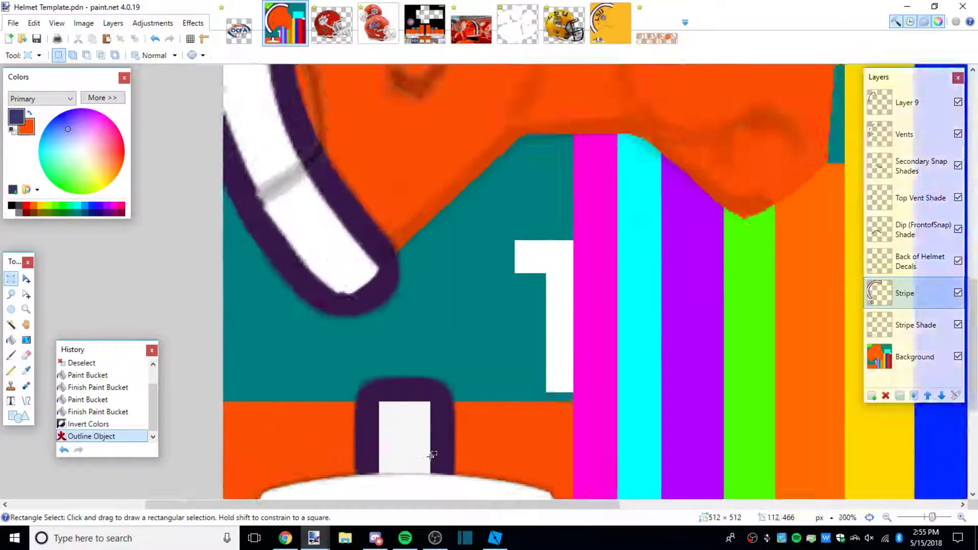
scroll(432, 455, up, 2)
drag(283, 356, 508, 362)
key(ctrl+v)
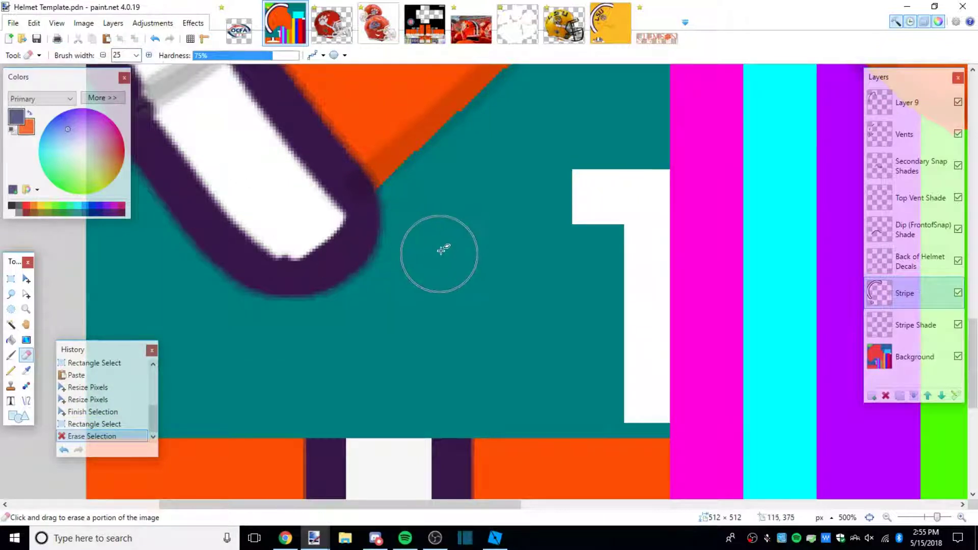
Erase the outline that extends past both ends of the curved helmet stripe using a 25-wide eraser
mouse_move(407, 216)
mouse_down()
mouse_move(306, 307)
mouse_move(229, 330)
mouse_move(276, 319)
mouse_move(371, 246)
mouse_up()
scroll(443, 267, down, 3)
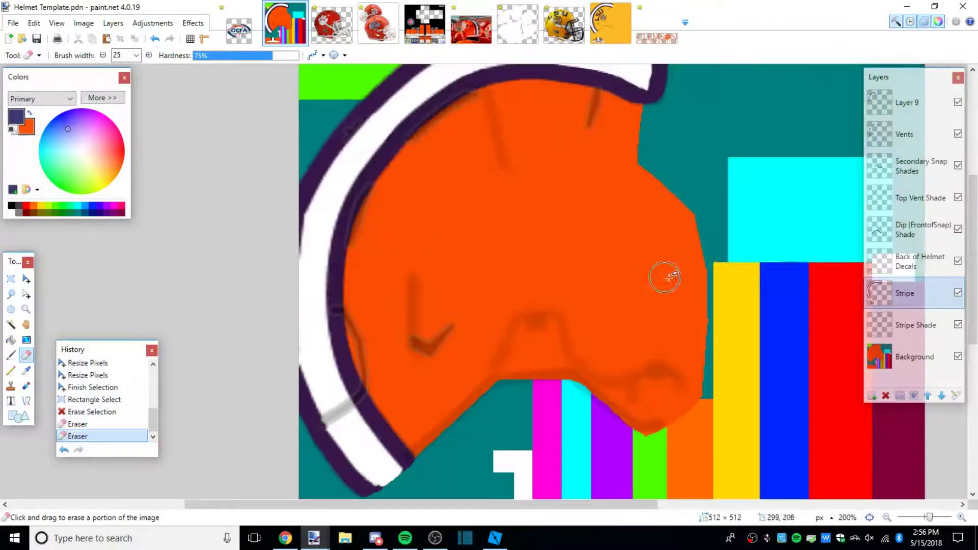
scroll(718, 163, up, 1)
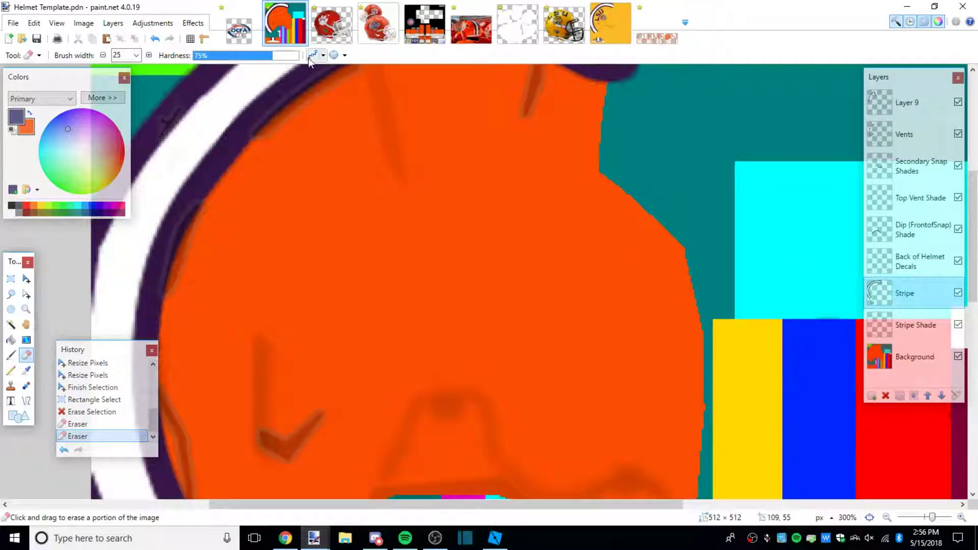
scroll(723, 246, up, 4)
mouse_move(599, 239)
mouse_down()
mouse_move(618, 157)
mouse_move(612, 107)
mouse_up()
scroll(632, 117, down, 3)
scroll(646, 220, down, 2)
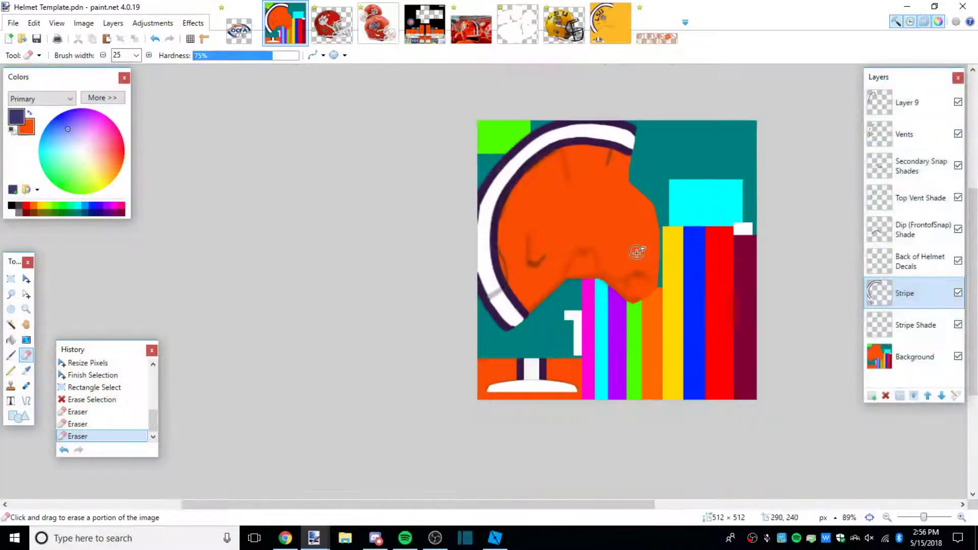
scroll(640, 251, up, 1)
click(10, 279)
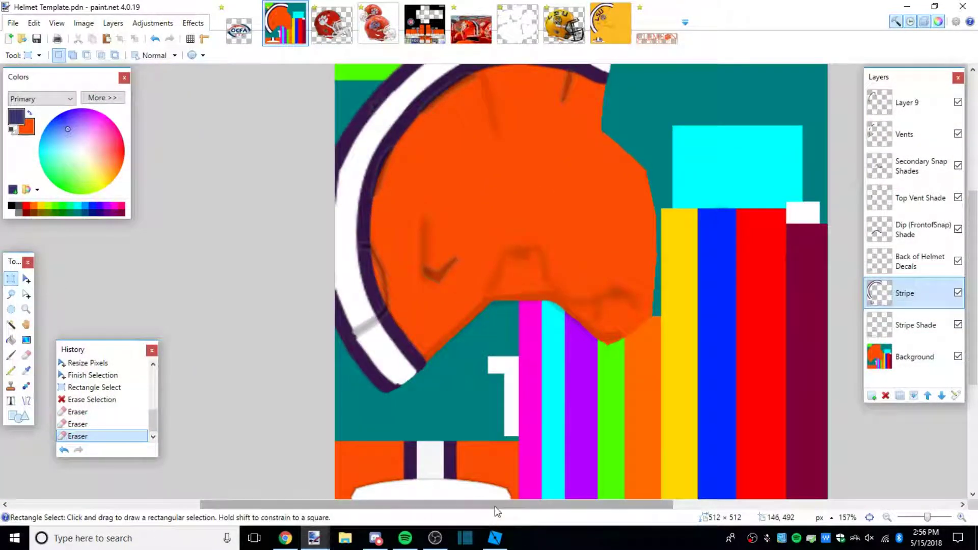
drag(495, 505, 522, 503)
scroll(519, 376, down, 2)
scroll(495, 363, up, 3)
scroll(496, 361, up, 1)
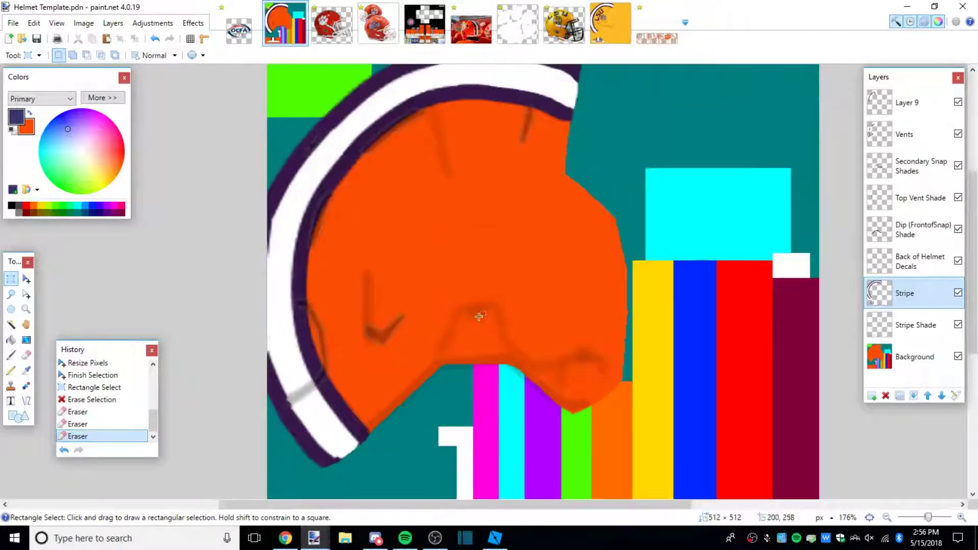
drag(357, 157, 360, 162)
click(467, 225)
scroll(476, 255, down, 5)
Examine the white paw logo image and compare it with the paw on the red helmet photo
click(510, 41)
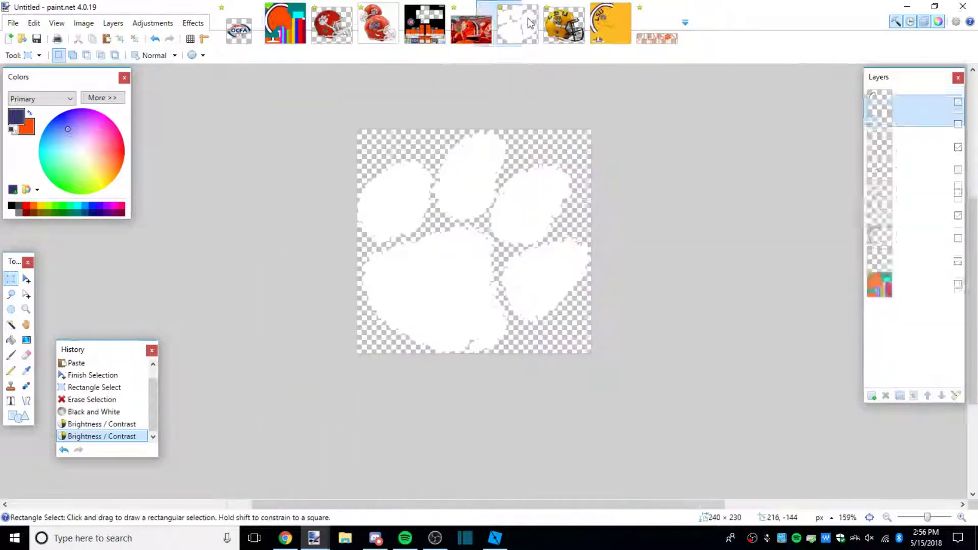
scroll(436, 318, up, 4)
scroll(436, 317, up, 1)
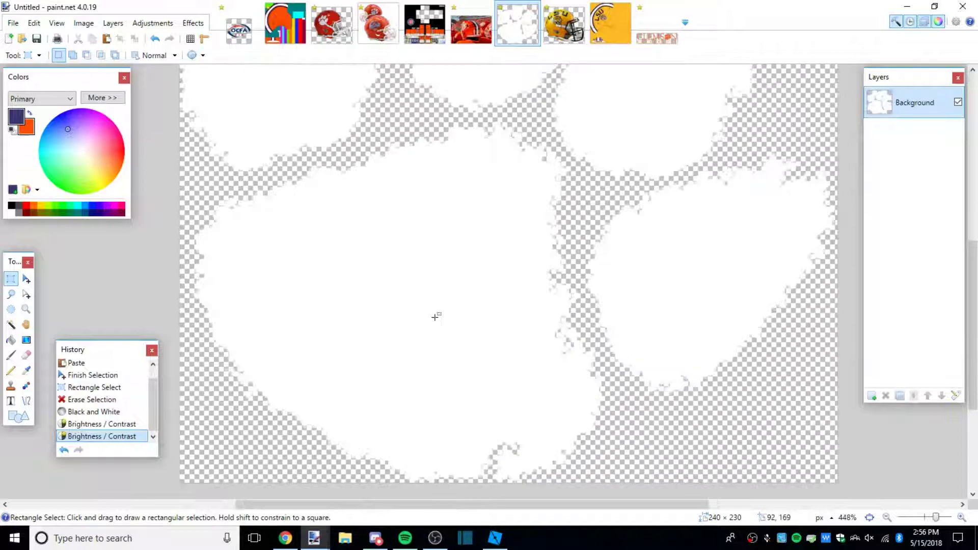
scroll(437, 316, down, 4)
drag(977, 263, 977, 258)
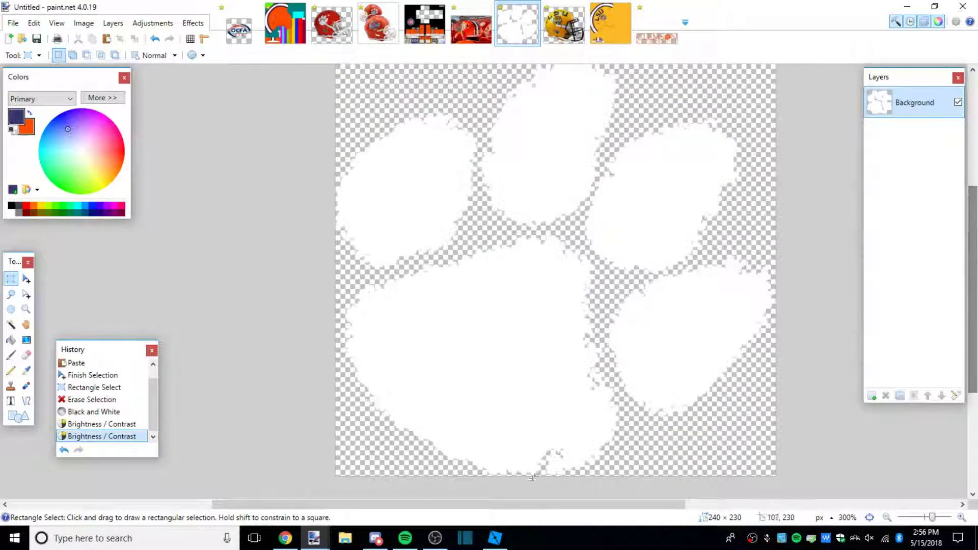
drag(539, 505, 576, 505)
drag(977, 284, 977, 279)
scroll(421, 280, down, 2)
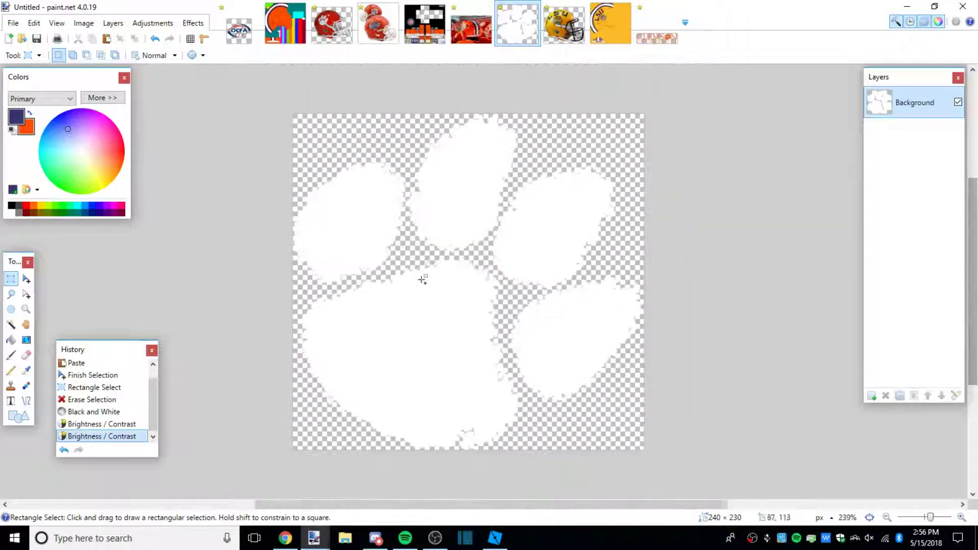
click(326, 30)
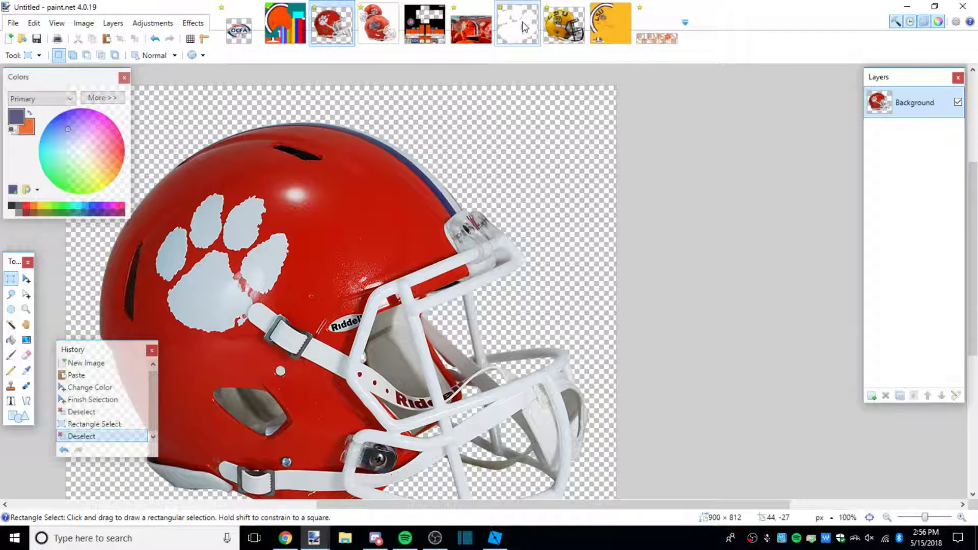
Gauge the extent of the white paw decal on the red helmet photo with a temporary selection
drag(565, 504, 536, 504)
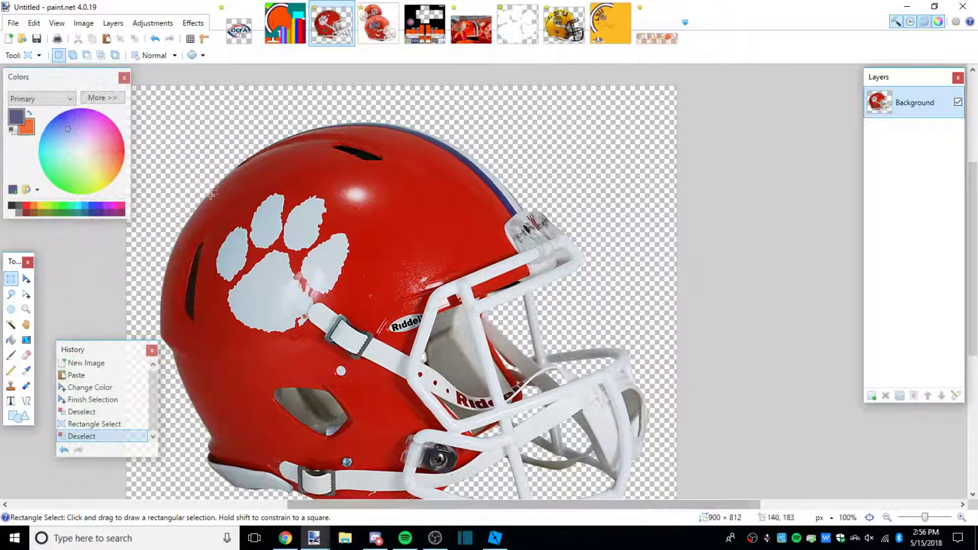
drag(201, 185, 393, 324)
key(ctrl+d)
Resize the white paw image to 90 pixels wide, keeping its aspect ratio
click(517, 26)
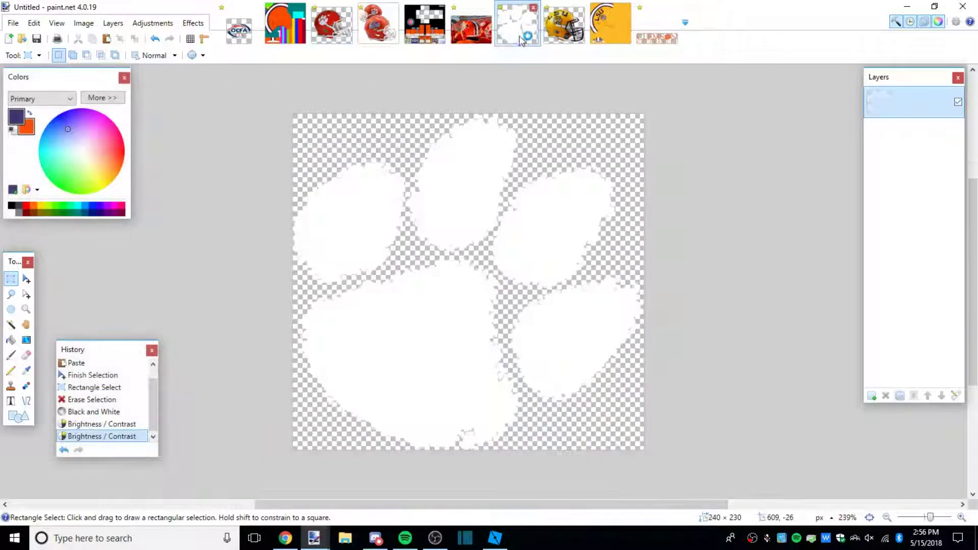
key(ctrl+r)
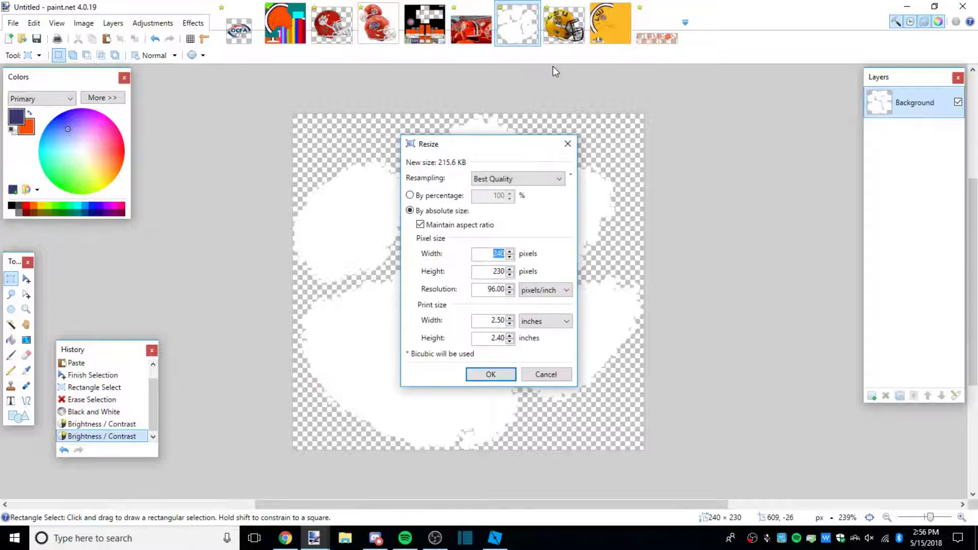
text(90)
key(Return)
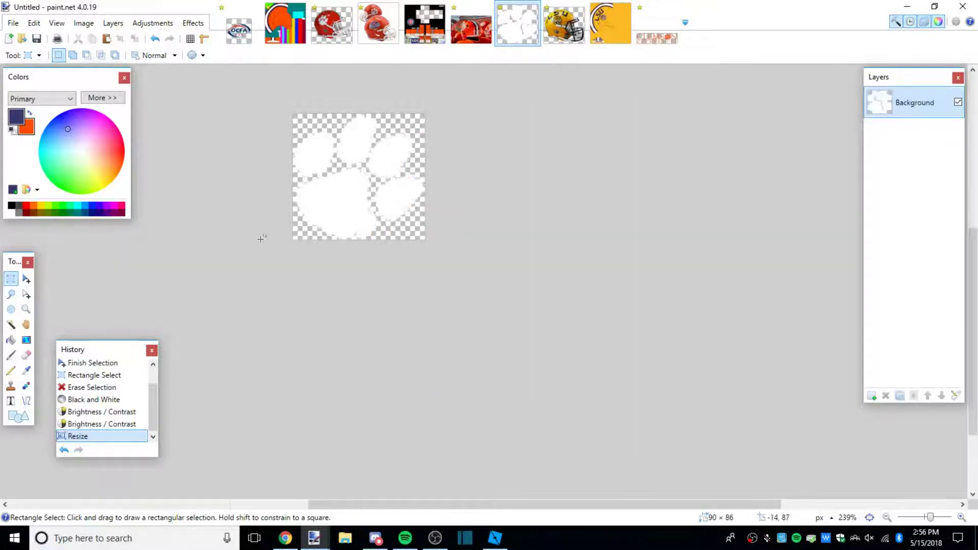
scroll(261, 238, up, 3)
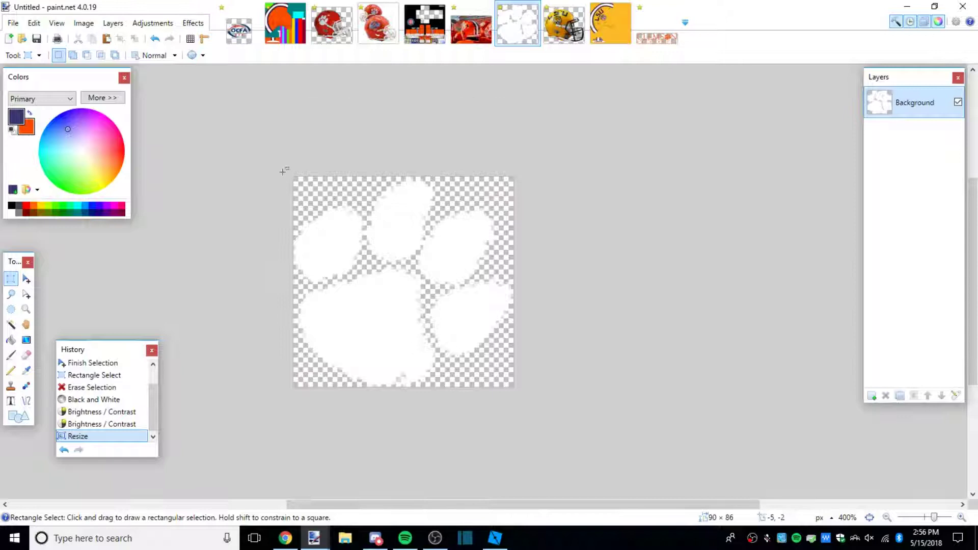
Rotate the paw image 90° counter-clockwise and copy all of it
click(83, 23)
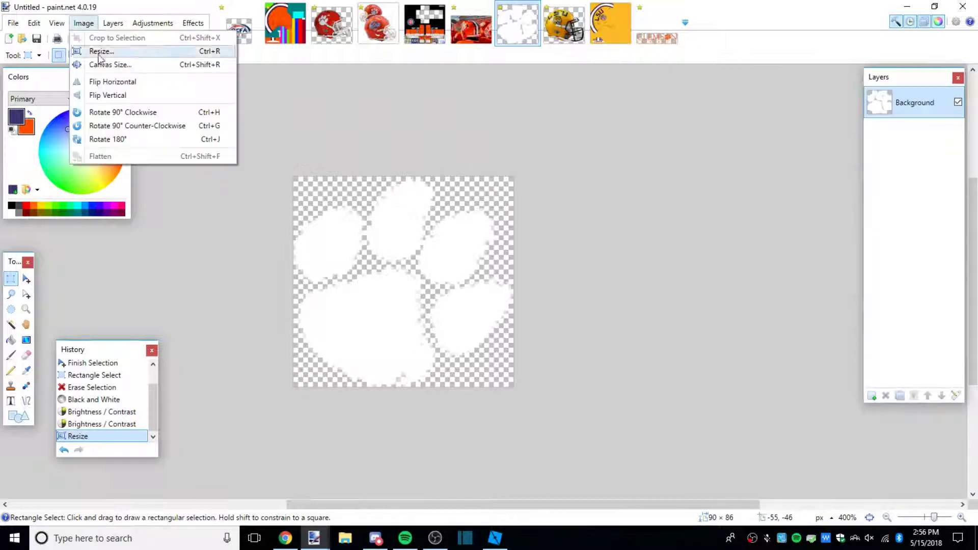
click(106, 127)
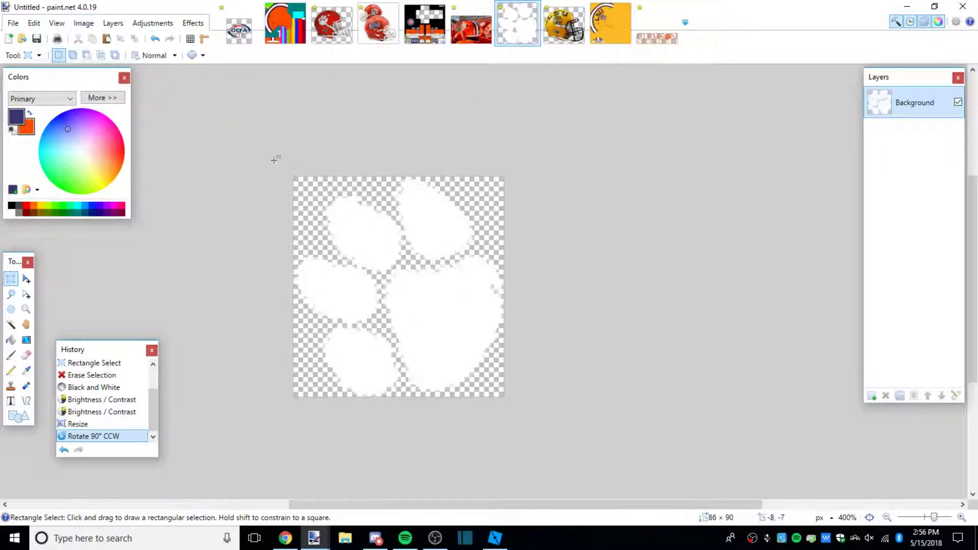
click(155, 38)
click(84, 23)
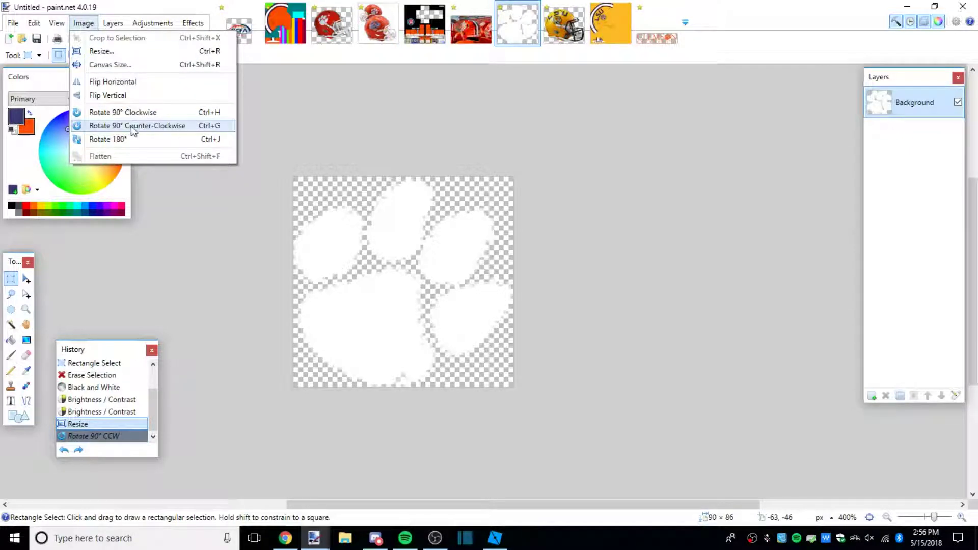
click(191, 131)
drag(289, 172, 519, 392)
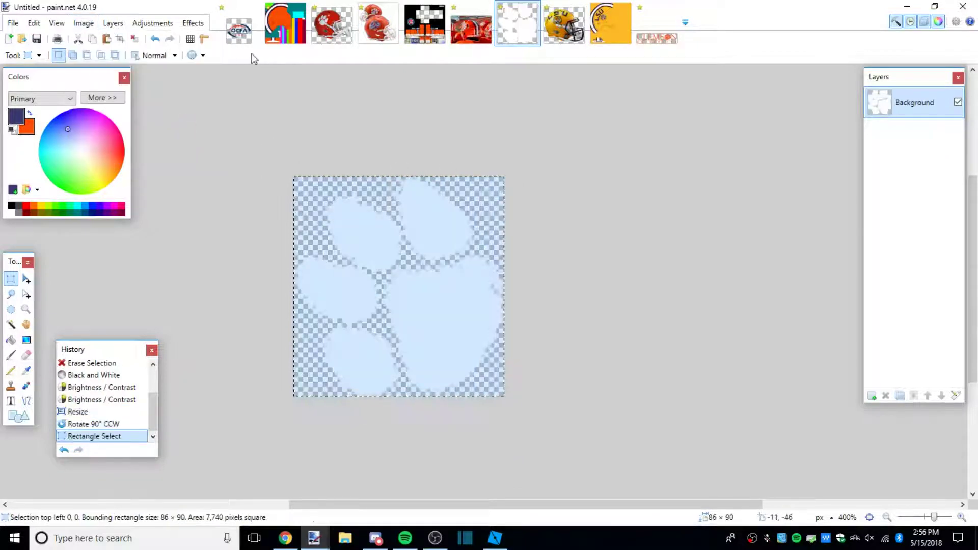
Add a new layer directly above the Background layer of the helmet template
click(285, 23)
click(910, 357)
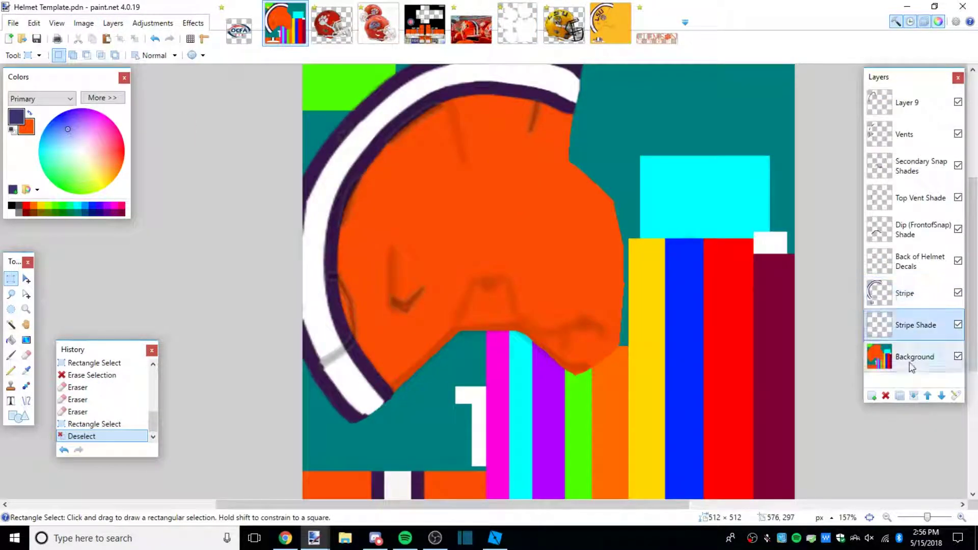
click(872, 396)
Paste the 90-pixel paw onto the new layer and position it on the orange shell, checking against the red helmet photo
key(ctrl+v)
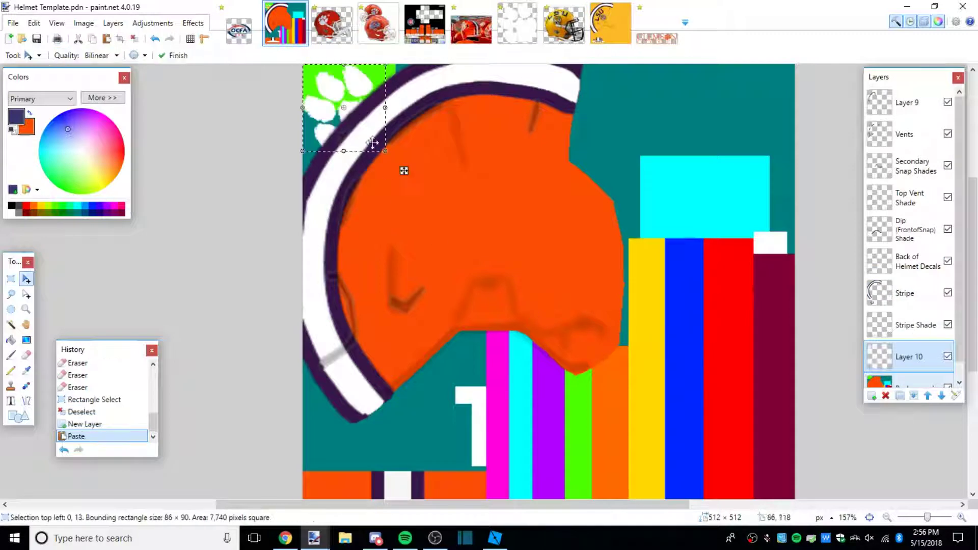
drag(362, 122, 468, 229)
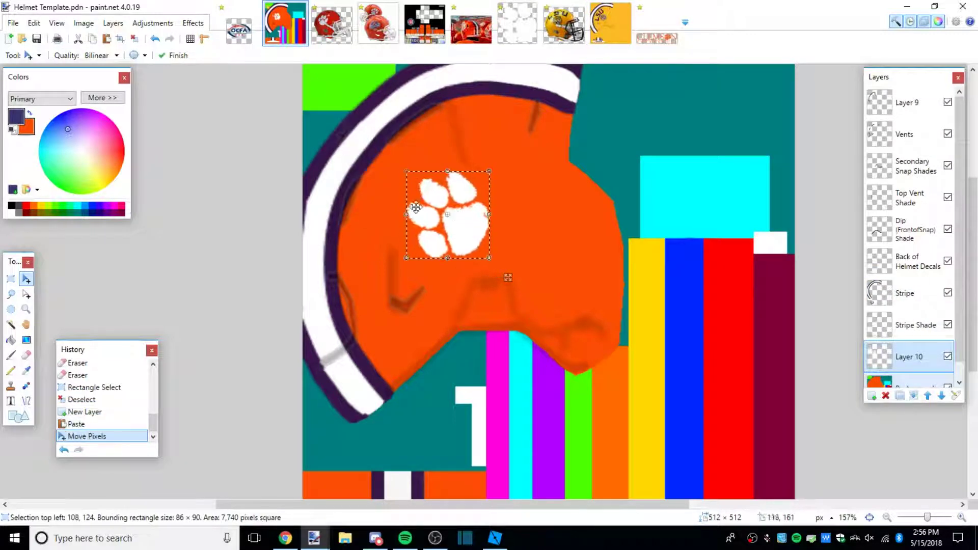
drag(440, 198, 448, 202)
click(339, 25)
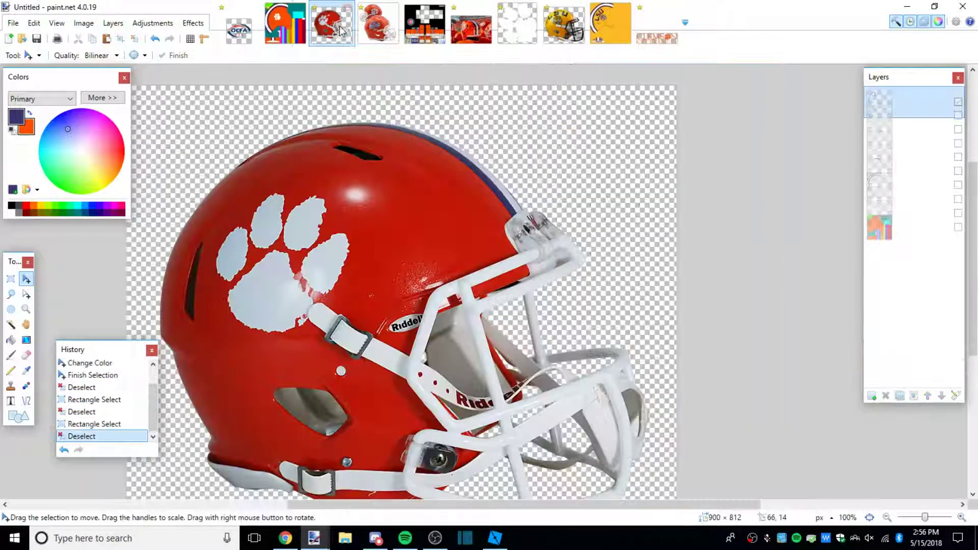
click(295, 38)
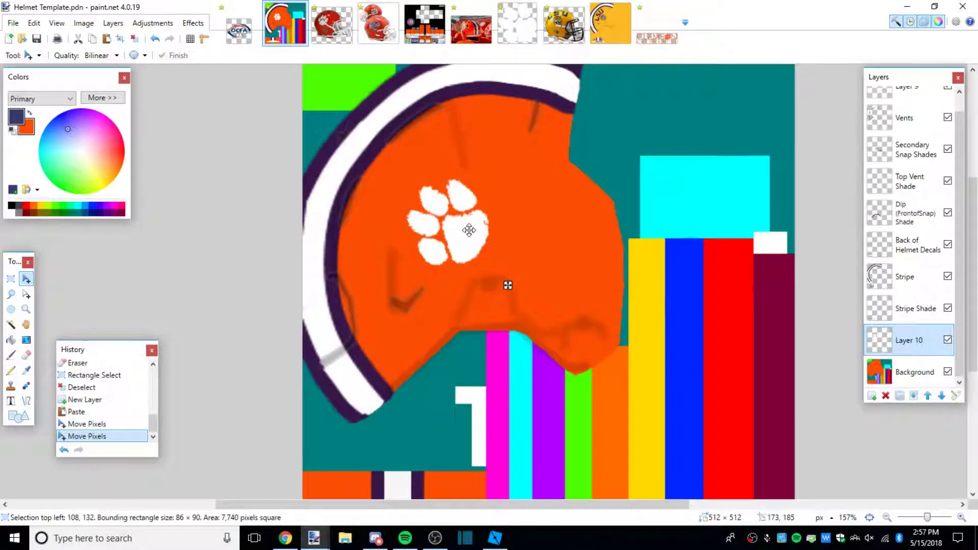
drag(469, 231, 470, 230)
click(333, 27)
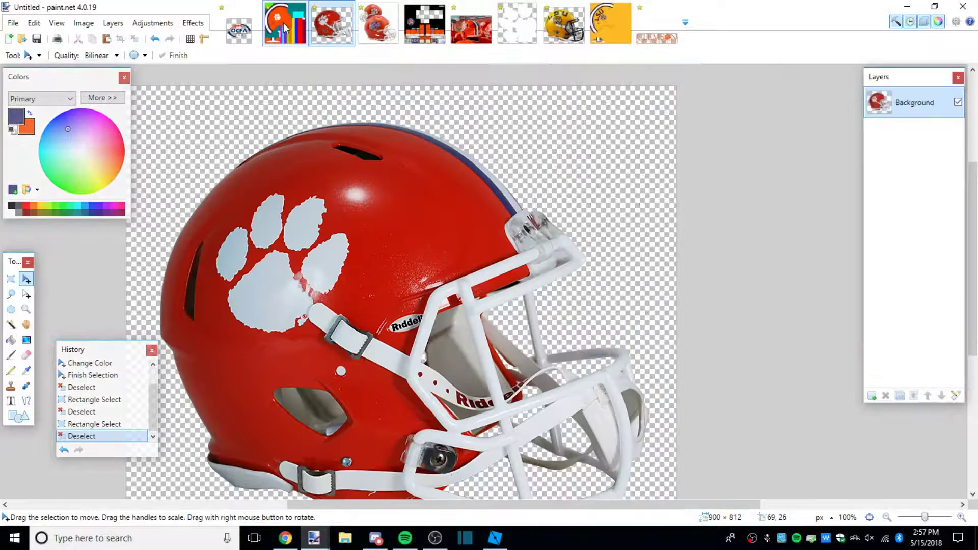
click(286, 28)
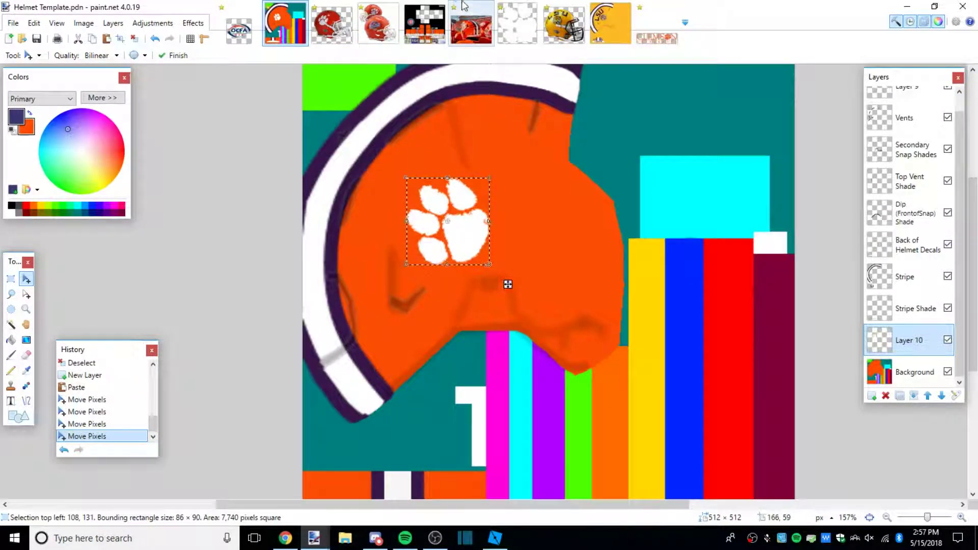
Delete the pasted paw from the template and undo the paw image's rotation and resize
key(Delete)
click(644, 37)
click(519, 22)
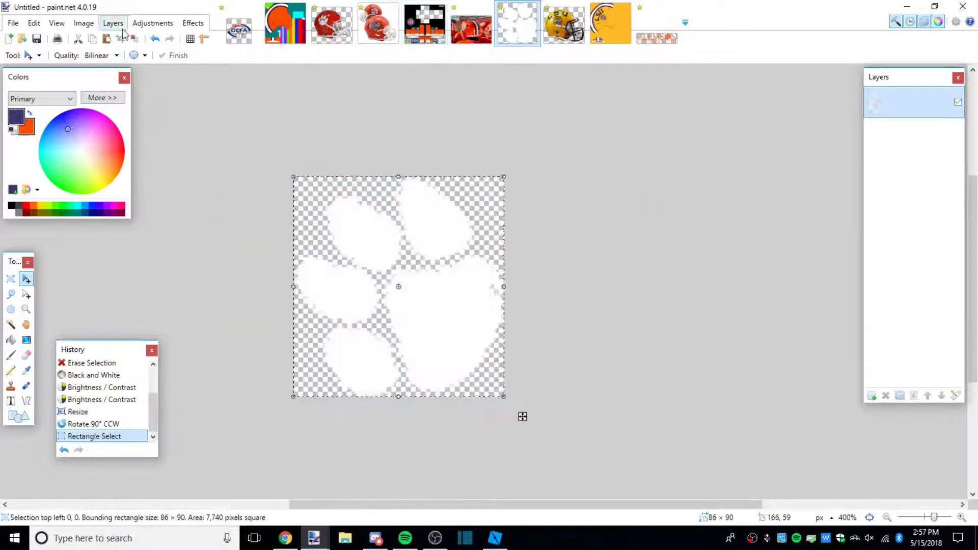
click(156, 40)
click(156, 40)
click(156, 40)
scroll(330, 269, down, 1)
key(ctrl+minus)
key(ctrl+minus)
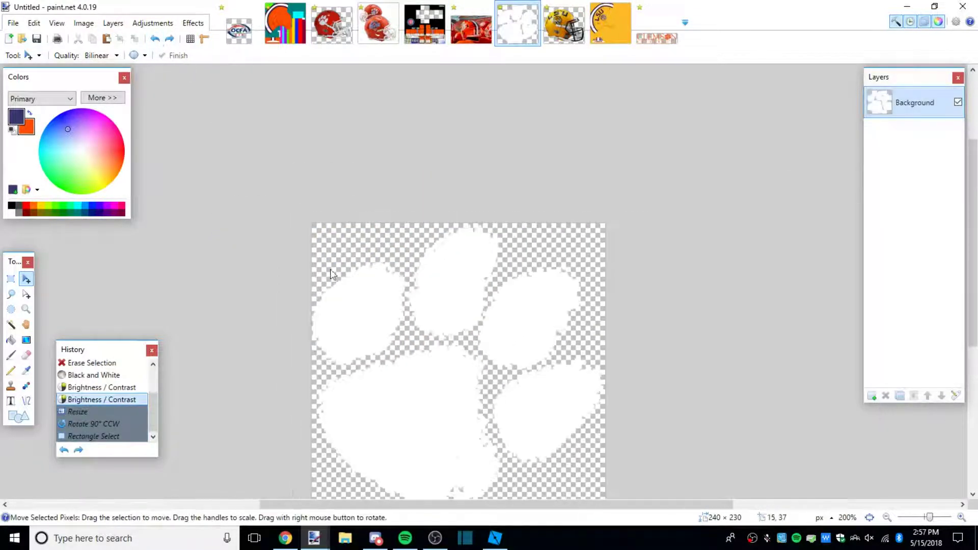
Resize the white paw image to 105 pixels wide and rotate it 90° counter-clockwise
key(ctrl+r)
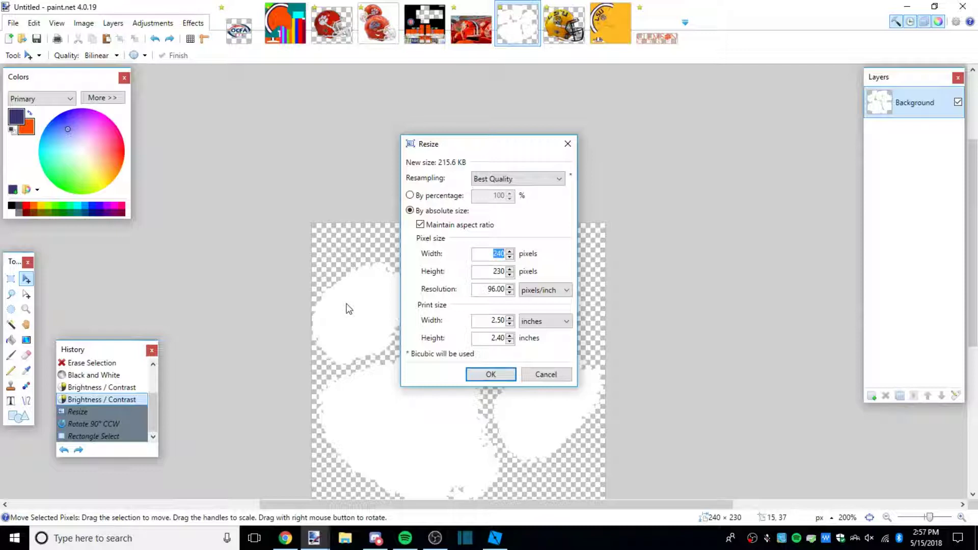
key(Return)
scroll(346, 303, up, 3)
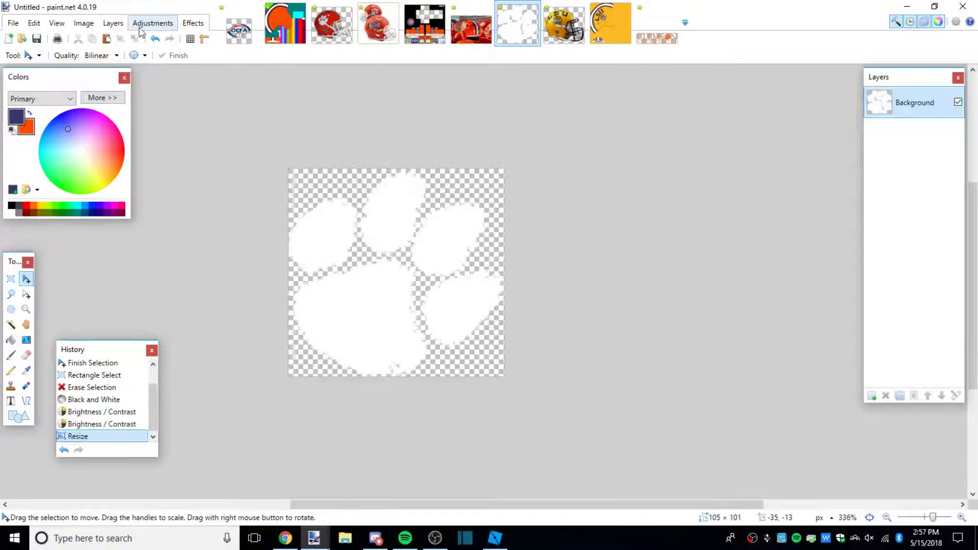
click(83, 23)
click(110, 127)
Copy the whole rotated paw into Layer 10 of the helmet template and place it on the orange shell
key(ctrl+a)
key(ctrl+c)
click(285, 23)
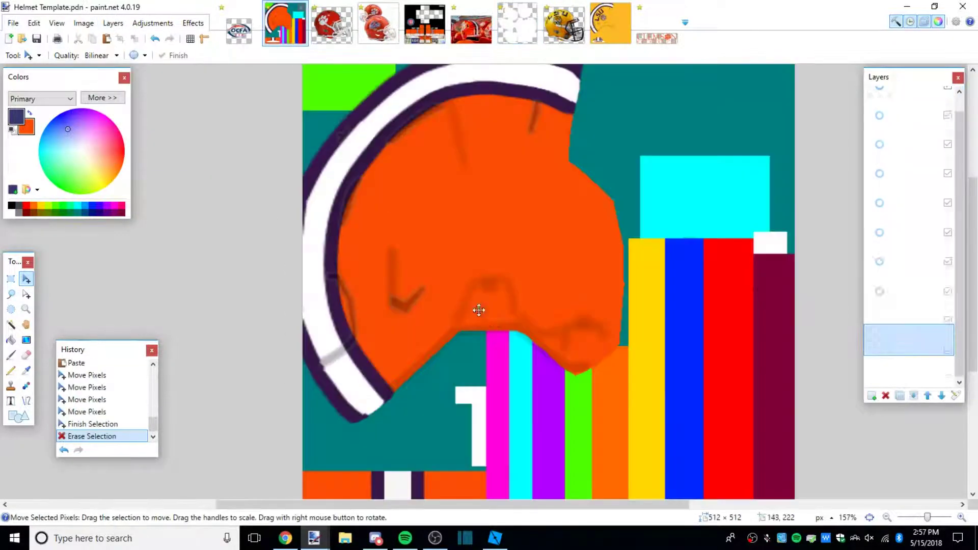
key(ctrl+v)
drag(377, 136, 472, 215)
Nudge the paw decal lower on the shell to about 105, 119, check it against the red helmet photo, and deselect it
scroll(469, 224, up, 1)
scroll(510, 376, up, 1)
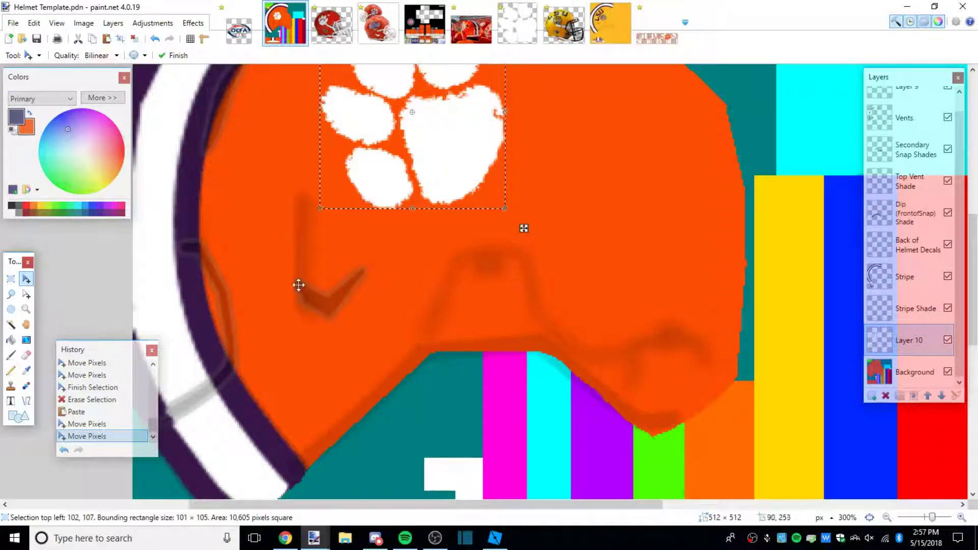
scroll(303, 284, up, 3)
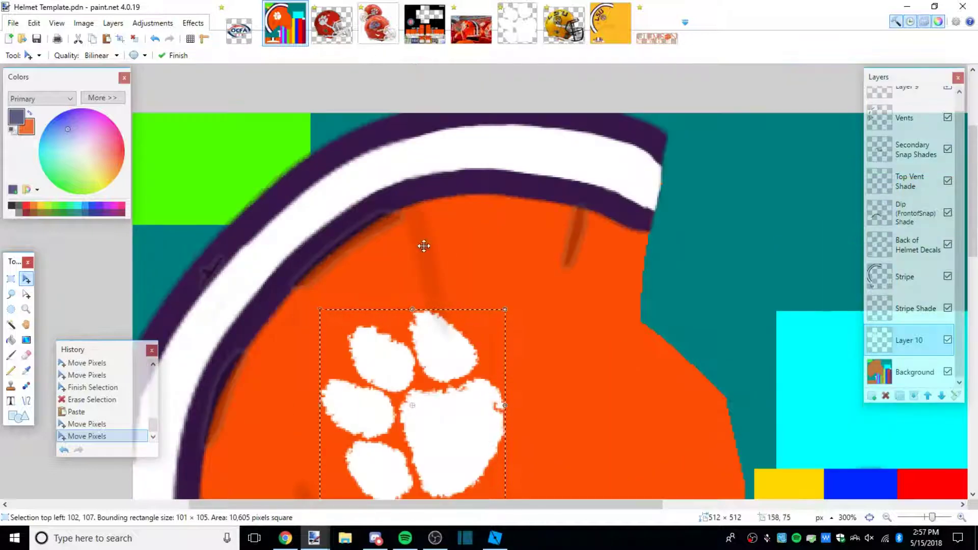
scroll(438, 230, down, 2)
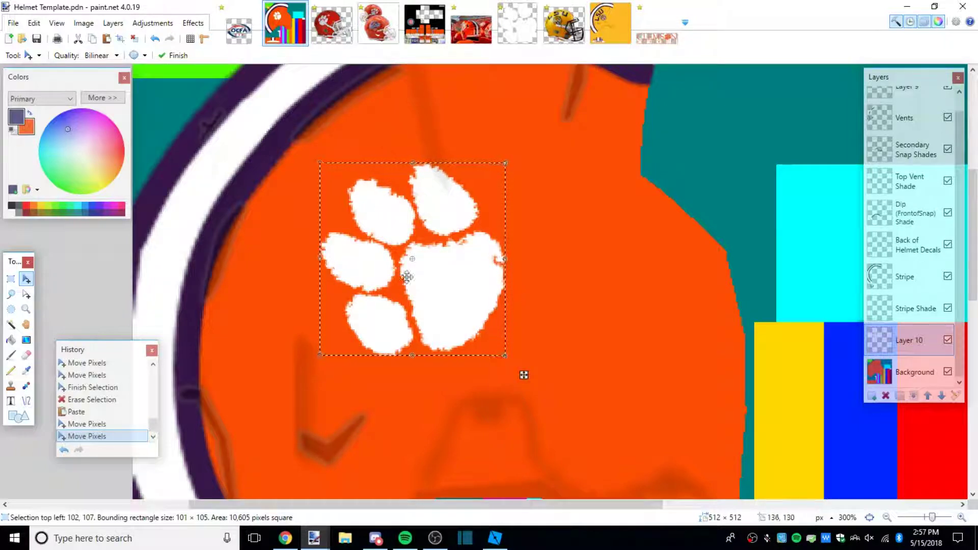
scroll(408, 277, down, 3)
mouse_move(462, 311)
mouse_down()
mouse_move(434, 303)
mouse_move(456, 321)
mouse_move(574, 329)
mouse_move(563, 323)
mouse_move(609, 384)
mouse_move(429, 467)
mouse_move(513, 404)
mouse_move(519, 376)
mouse_move(430, 327)
mouse_move(452, 314)
mouse_move(456, 321)
mouse_up()
scroll(610, 384, down, 3)
scroll(513, 404, up, 3)
click(328, 38)
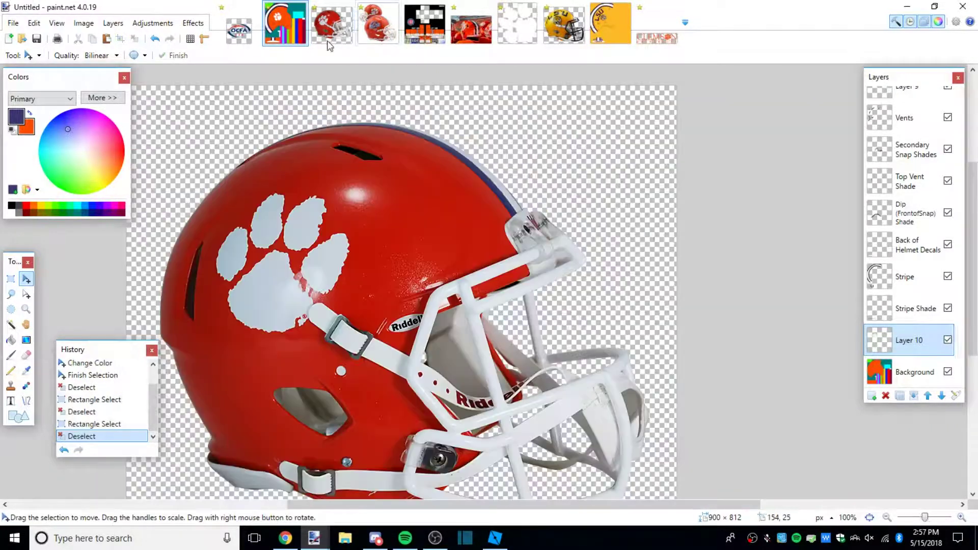
click(295, 29)
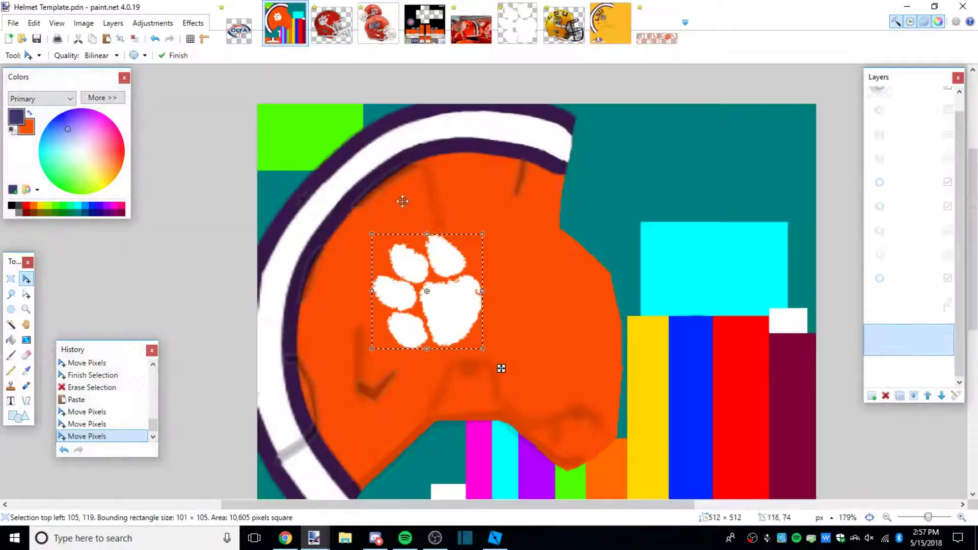
click(10, 279)
click(399, 287)
scroll(403, 288, down, 4)
scroll(425, 344, up, 3)
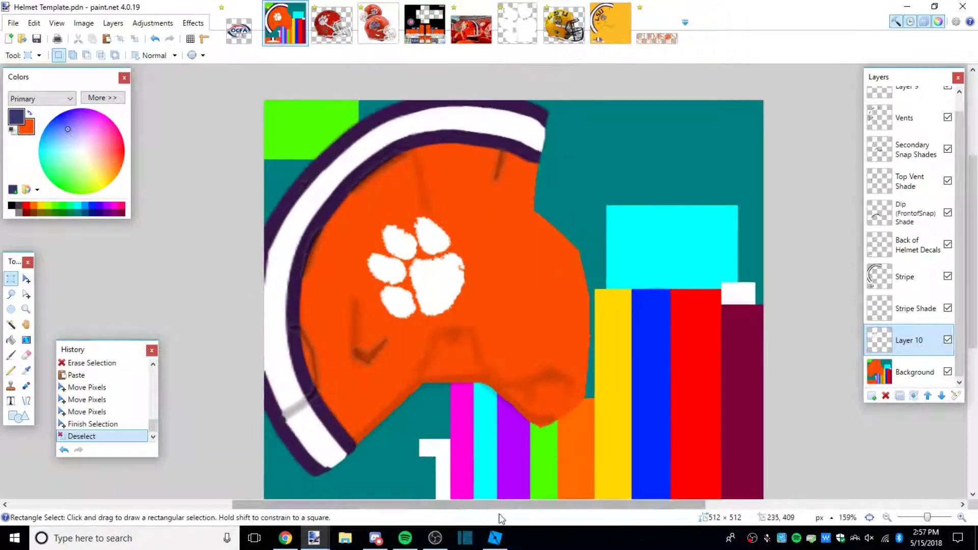
Check the paw on the template and examine the stadium photo showing the back of the Clemson helmets
scroll(482, 432, down, 3)
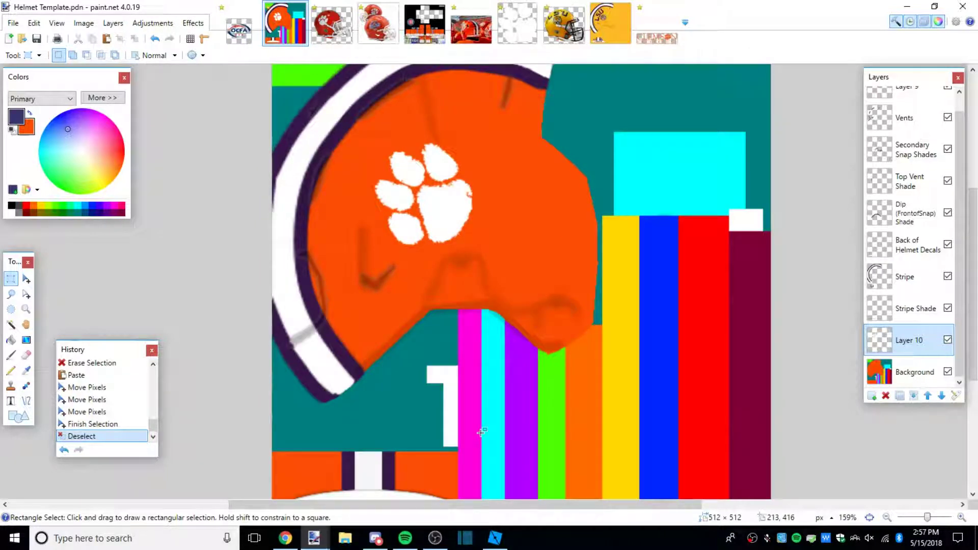
drag(372, 136, 655, 301)
key(ctrl+d)
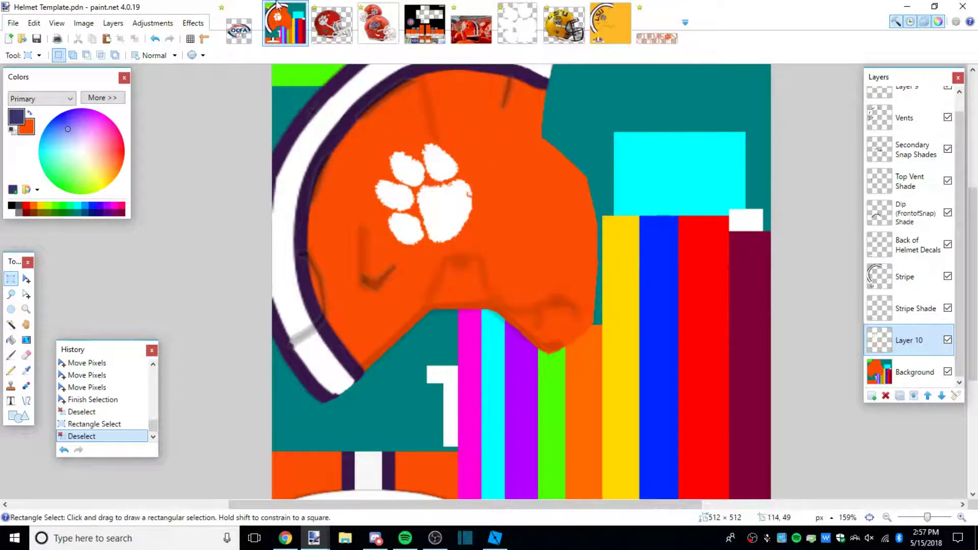
click(335, 34)
click(471, 23)
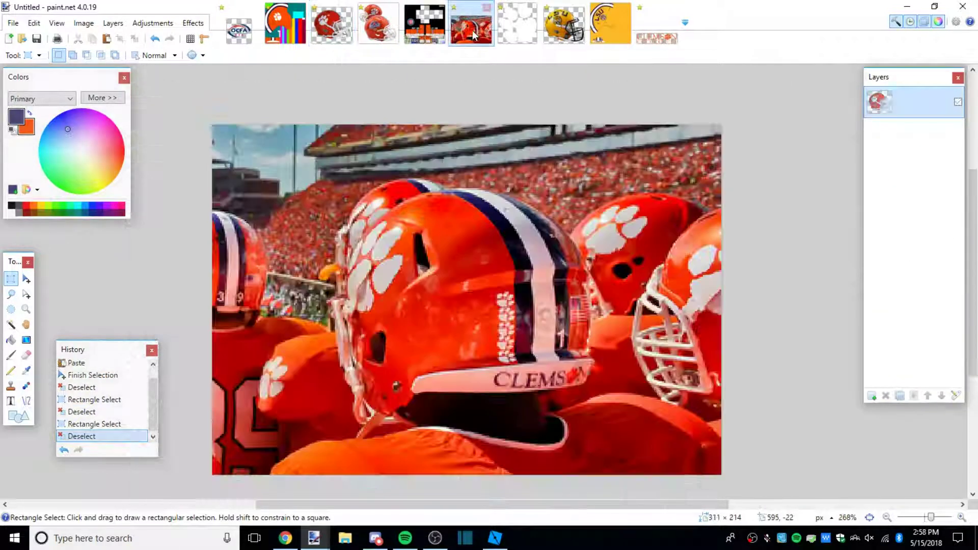
scroll(530, 375, up, 1)
key(ctrl+v)
key(ctrl+z)
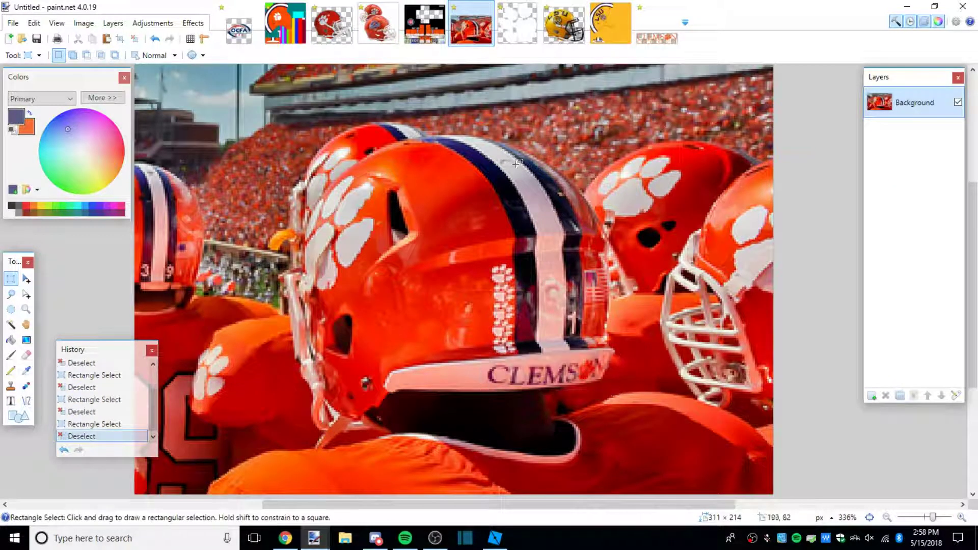
Fill the letters C, L, E, M, S and N of the Clemson wordmark with dark purple, checking against the stadium photo
drag(671, 50, 564, 31)
key(ctrl+plus)
click(10, 340)
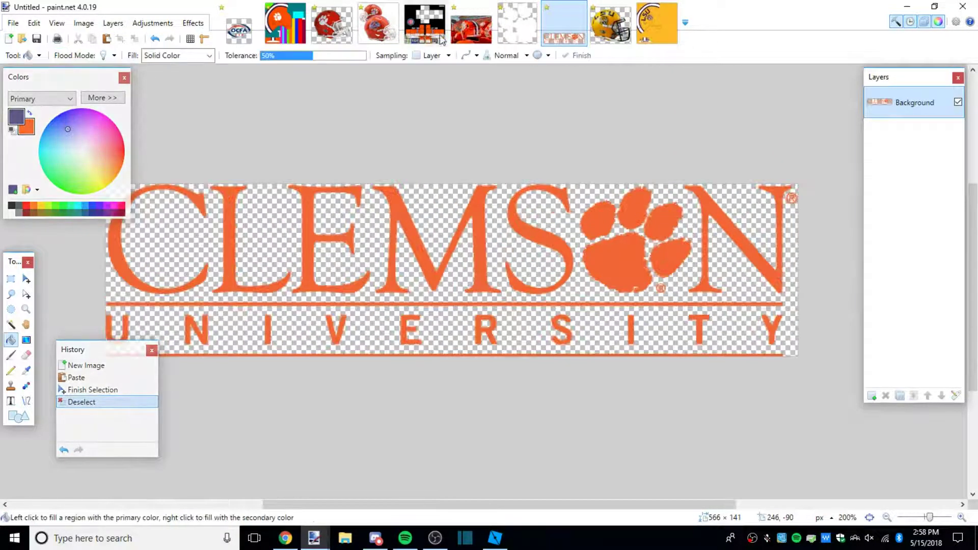
click(489, 34)
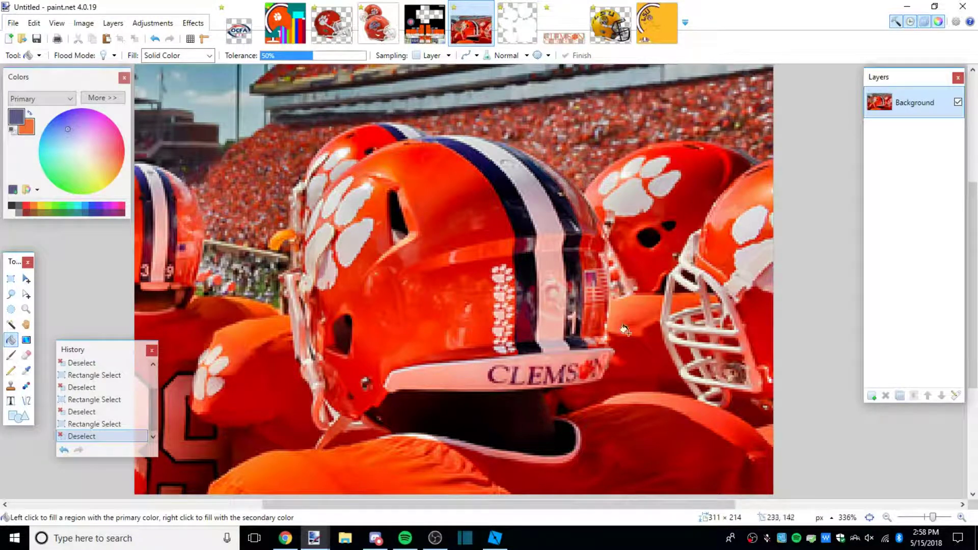
click(556, 36)
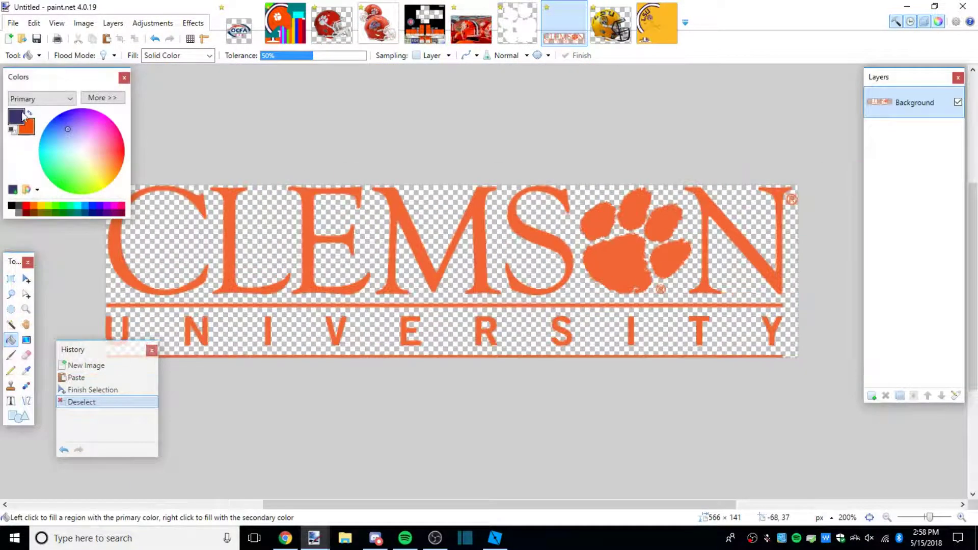
click(119, 248)
click(232, 237)
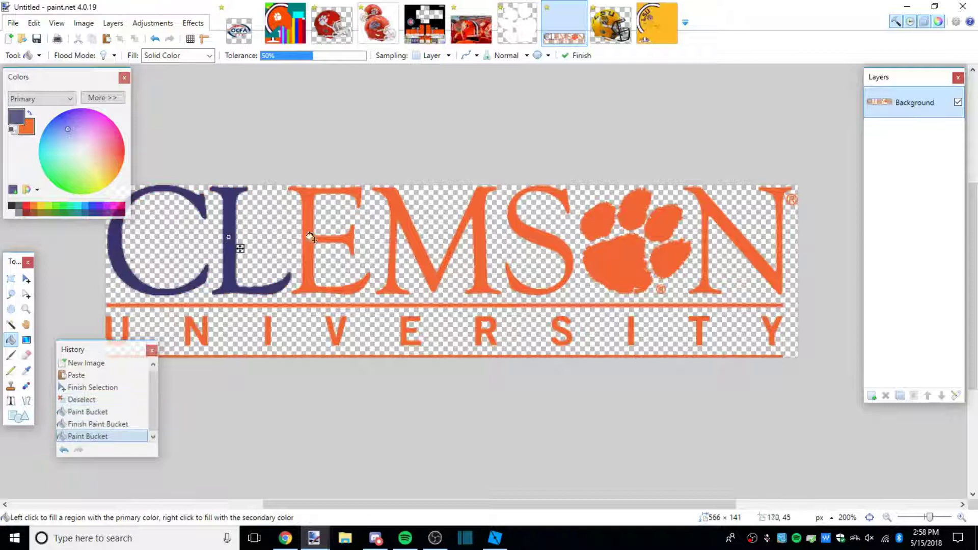
click(310, 243)
click(411, 230)
click(524, 231)
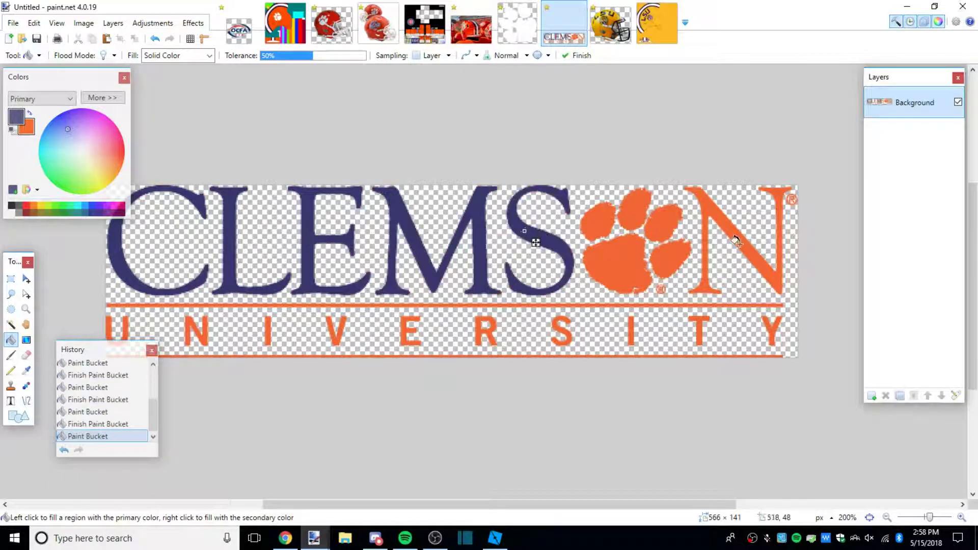
click(726, 218)
Erase the registered-trademark symbols beside the paw and the letter N in the Clemson wordmark
click(11, 278)
scroll(660, 306, up, 2)
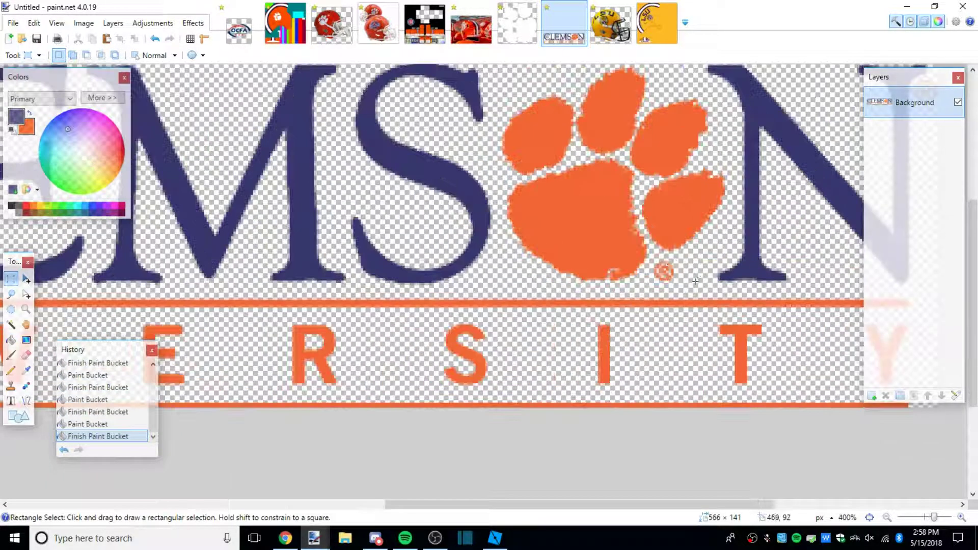
drag(653, 261, 676, 284)
key(Delete)
drag(596, 505, 725, 490)
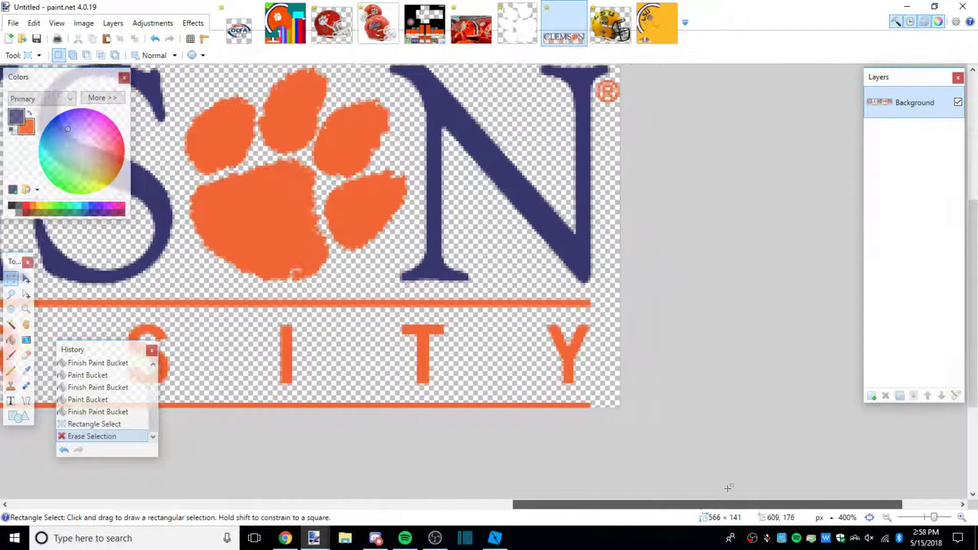
scroll(705, 331, up, 3)
drag(595, 224, 622, 268)
key(Delete)
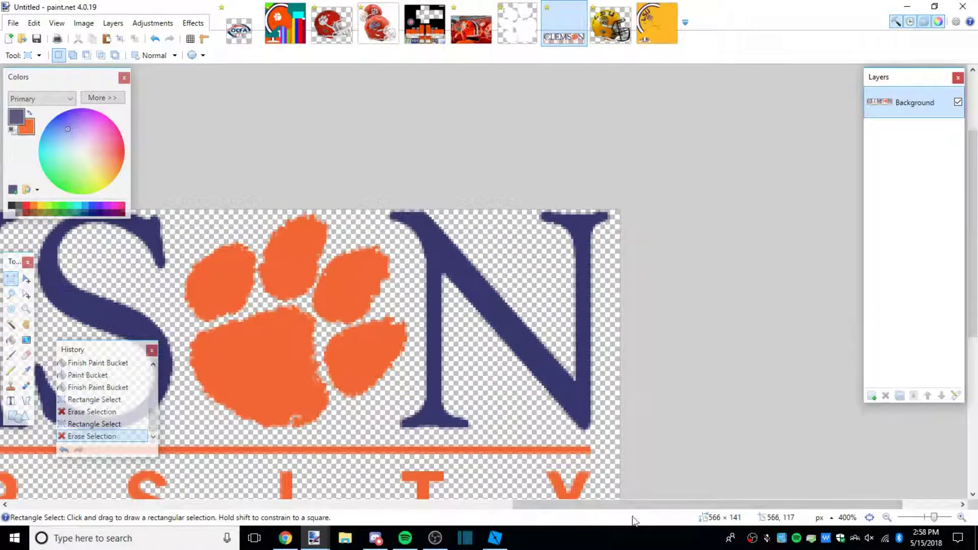
Copy only the CLEMSON row, without UNIVERSITY, and paste it into a new 566 × 90 pixel image
drag(613, 504, 553, 504)
scroll(553, 505, down, 5)
scroll(359, 416, up, 4)
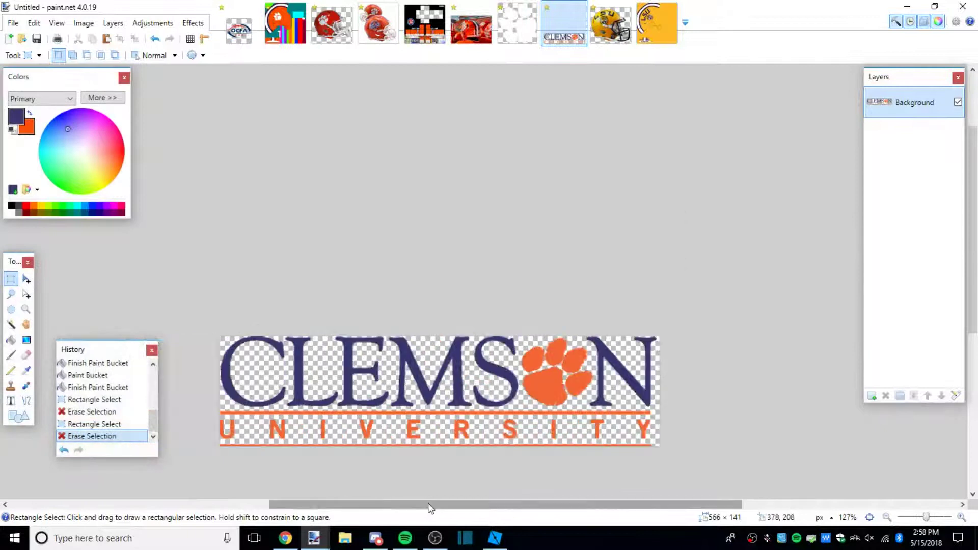
scroll(359, 417, up, 1)
drag(115, 251, 966, 396)
key(ctrl+c)
click(9, 38)
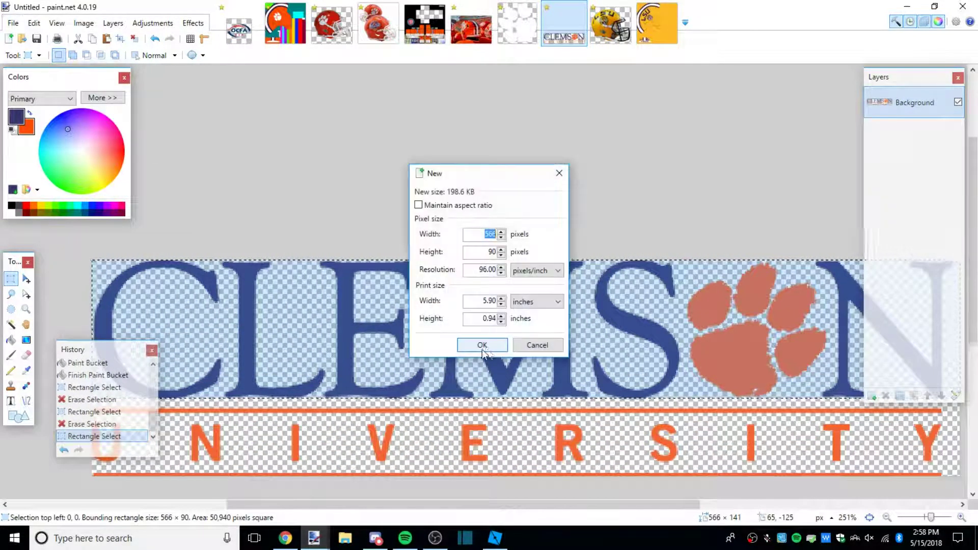
click(488, 344)
key(ctrl+v)
scroll(509, 286, up, 4)
Close the full Clemson University image without saving and deselect the wordmark in the new image
click(574, 33)
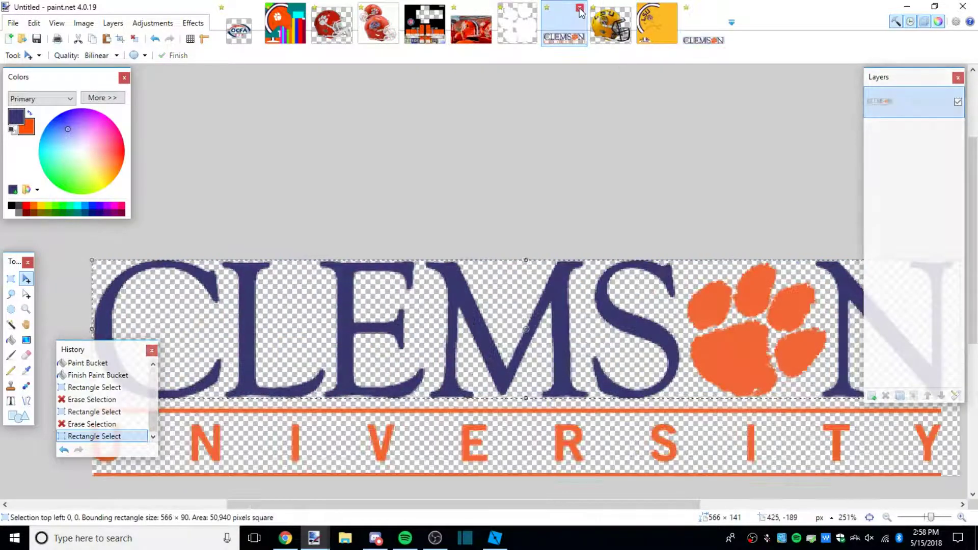
click(580, 8)
click(514, 318)
key(ctrl+Tab)
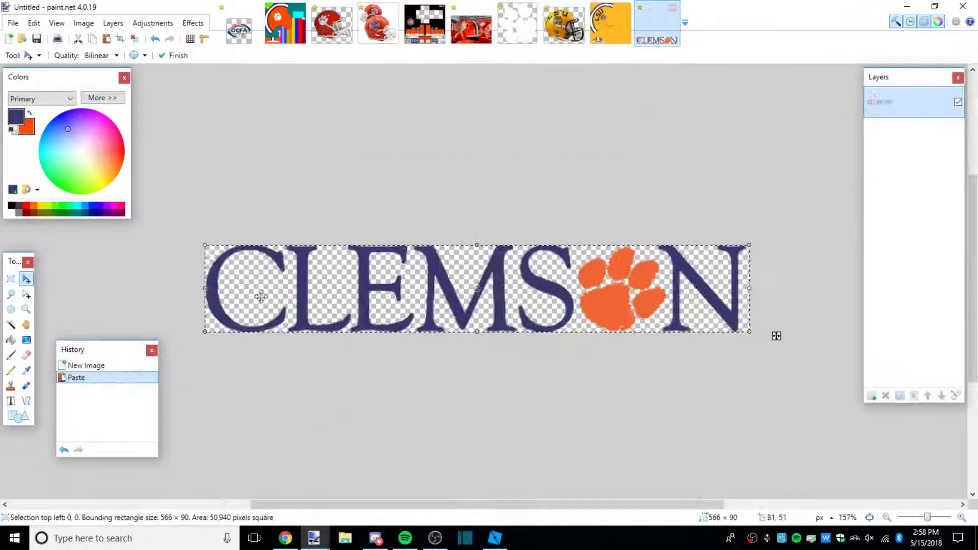
key(s)
click(442, 306)
Add a new layer directly above Back of Helmet Decals in the helmet template for the bumper wordmark
click(306, 28)
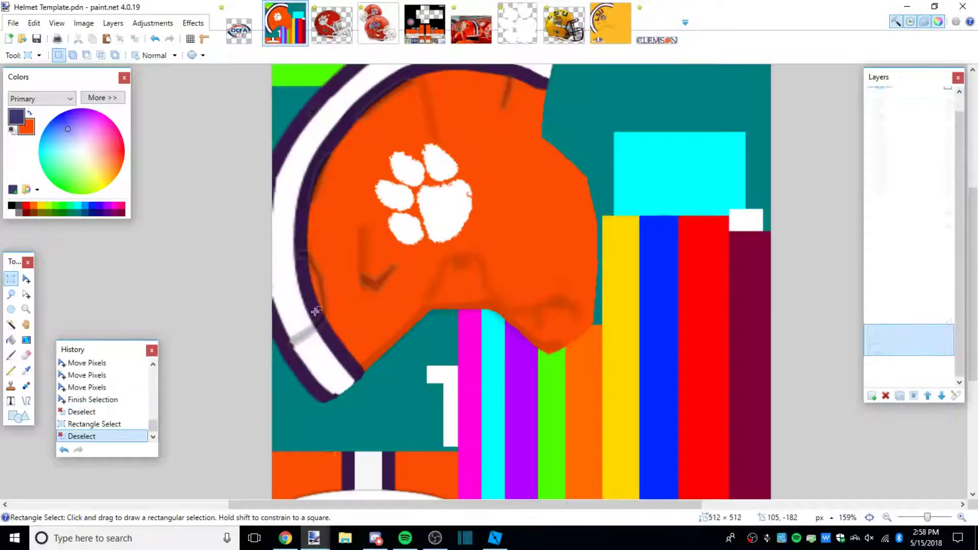
scroll(339, 461, down, 5)
drag(320, 259, 391, 288)
click(394, 271)
scroll(387, 280, up, 1)
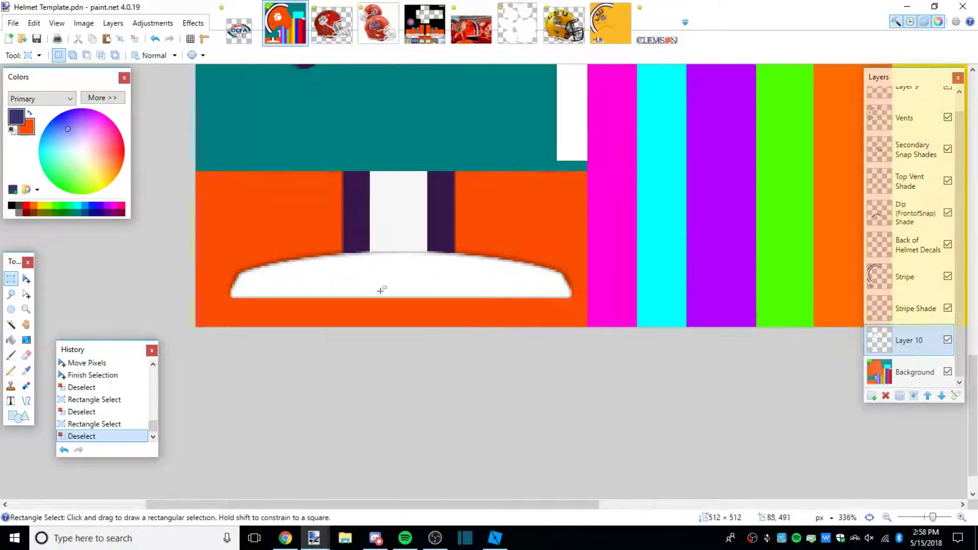
click(900, 254)
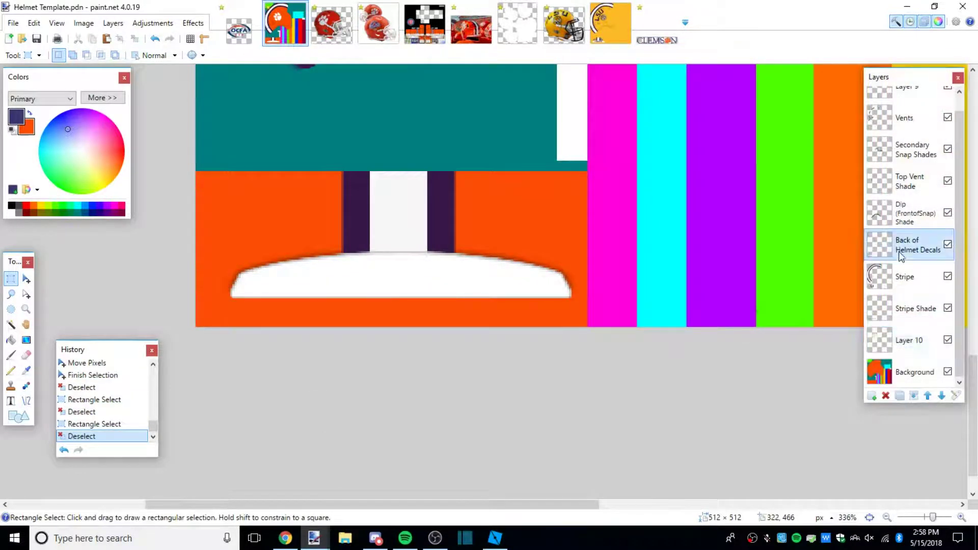
click(871, 395)
scroll(378, 273, up, 2)
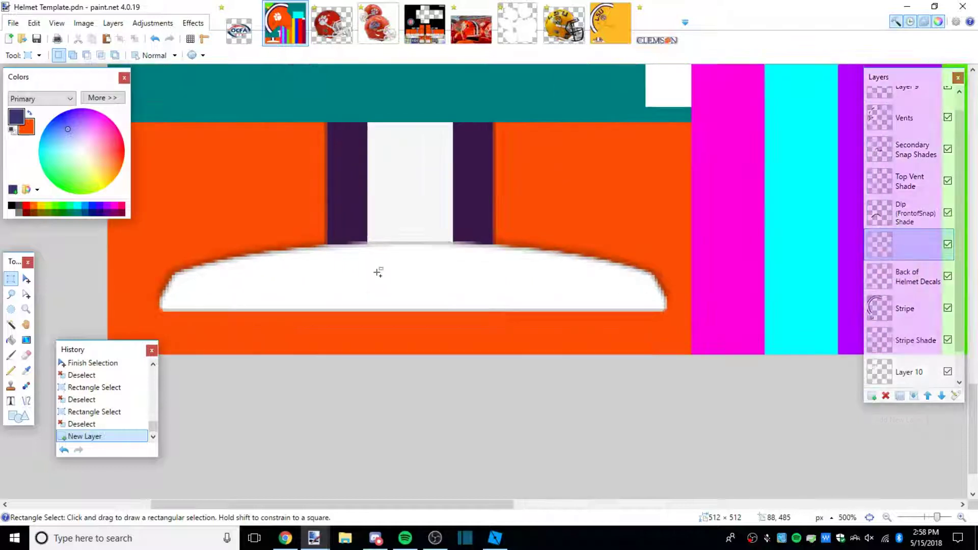
Try the Clemson wordmark resized to 88 × 14 pixels on the white back bumper and erase it
click(653, 31)
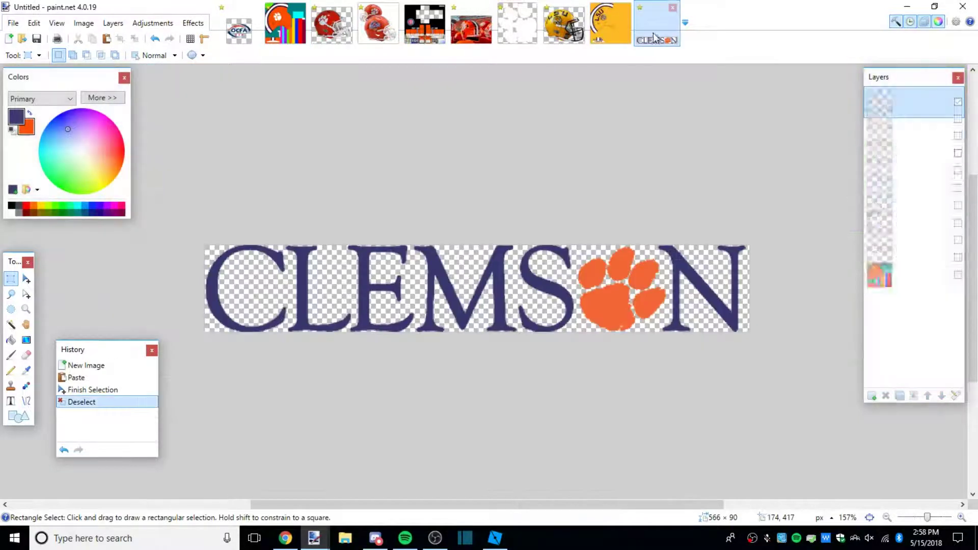
key(ctrl+r)
key(Tab)
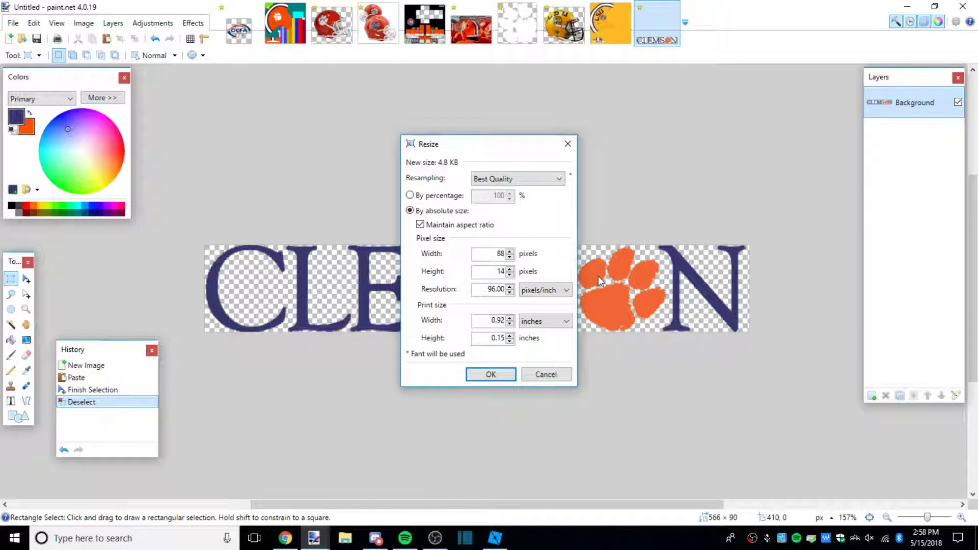
key(Return)
key(ctrl+a)
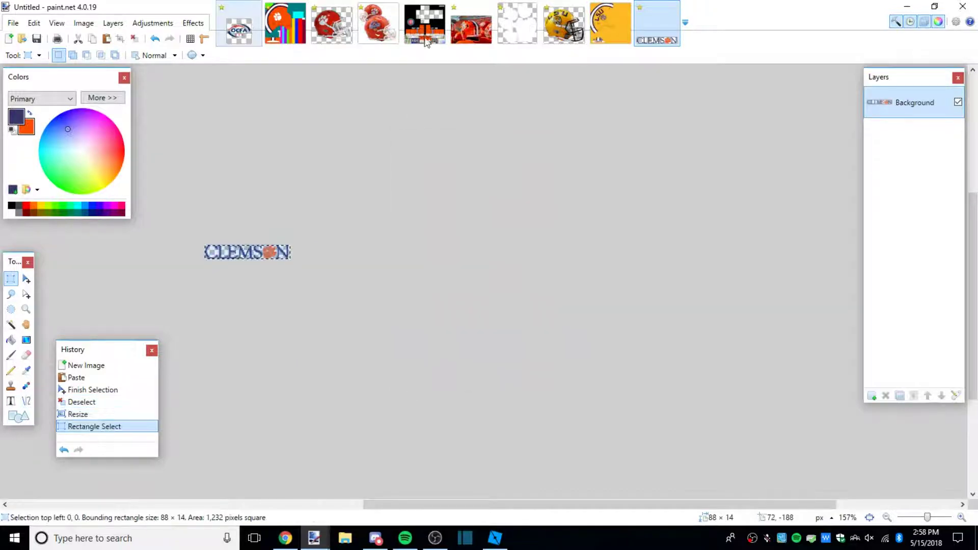
click(282, 28)
key(ctrl+v)
drag(356, 87, 508, 275)
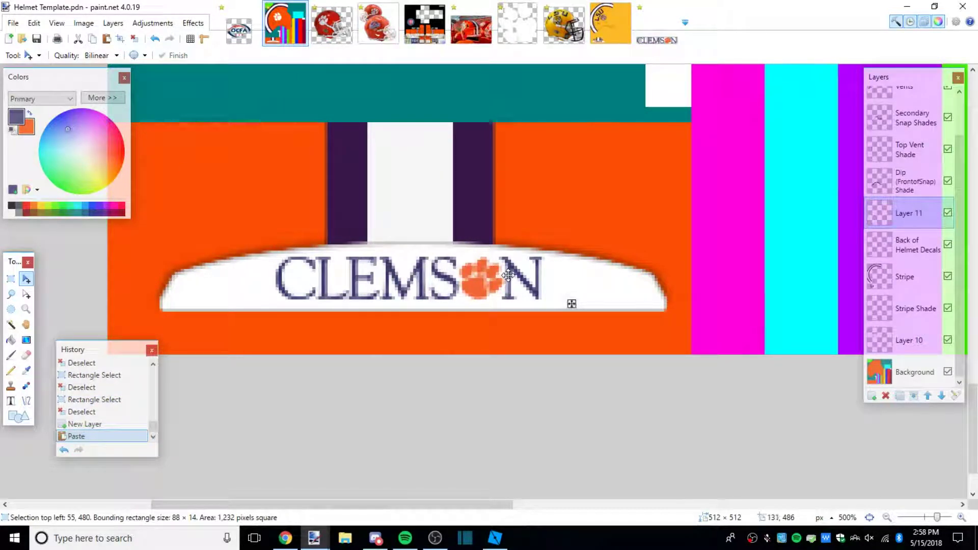
key(Delete)
Undo the selection and the resize in the Clemson wordmark image
click(657, 25)
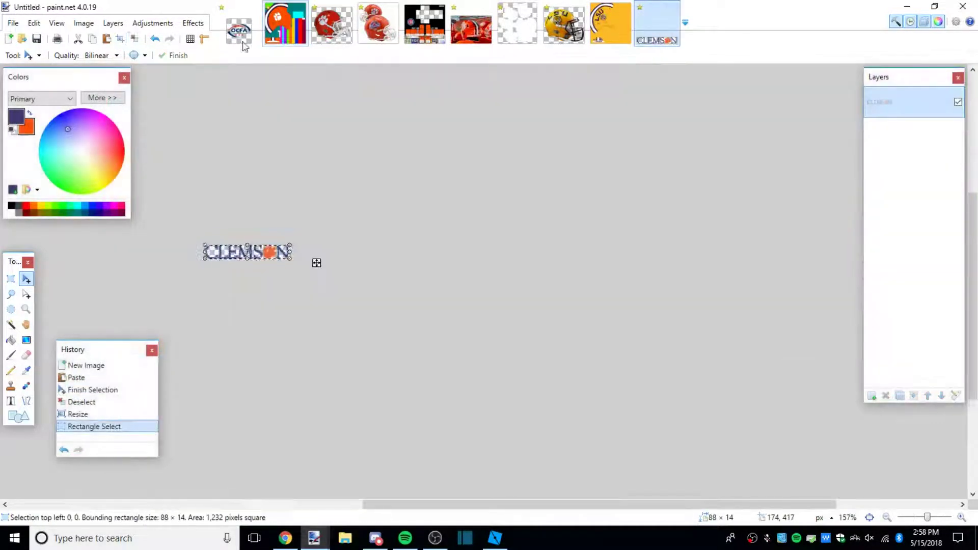
click(159, 42)
click(159, 42)
Resize the Clemson wordmark to a height of 15 pixels, keeping its aspect ratio
key(ctrl+r)
key(Tab)
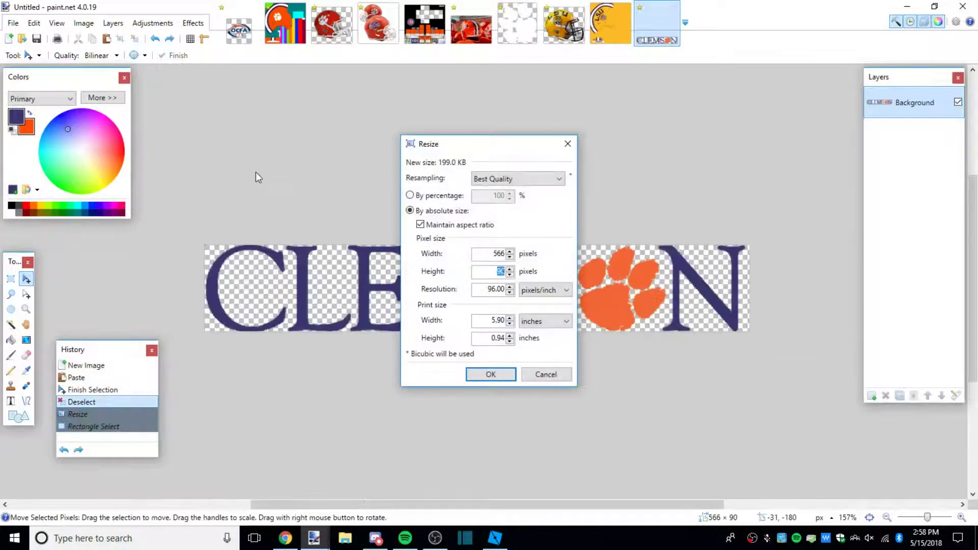
text(15)
key(Return)
Copy the whole resized wordmark into Layer 11 of the helmet template and place it on the white back bumper
key(ctrl+a)
key(ctrl+c)
click(285, 25)
key(ctrl+v)
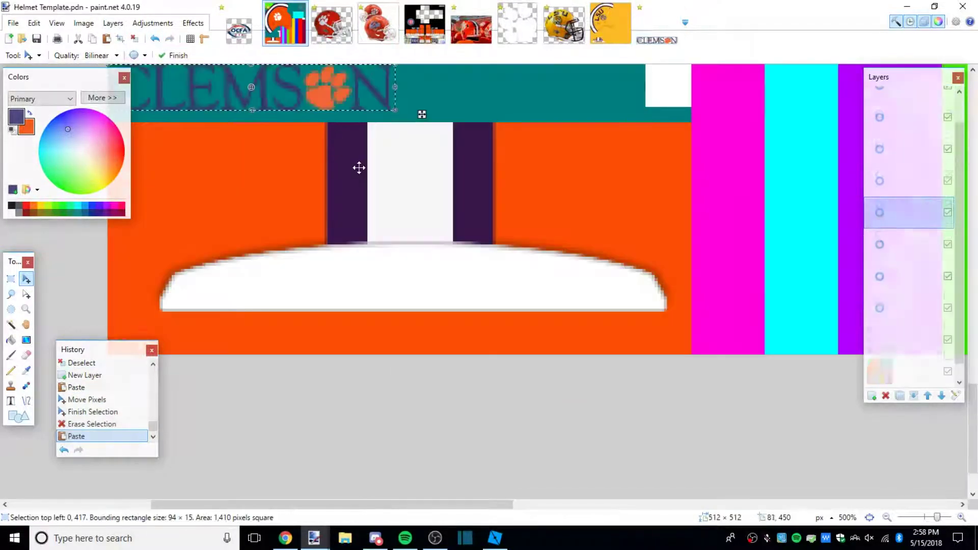
drag(360, 166, 511, 325)
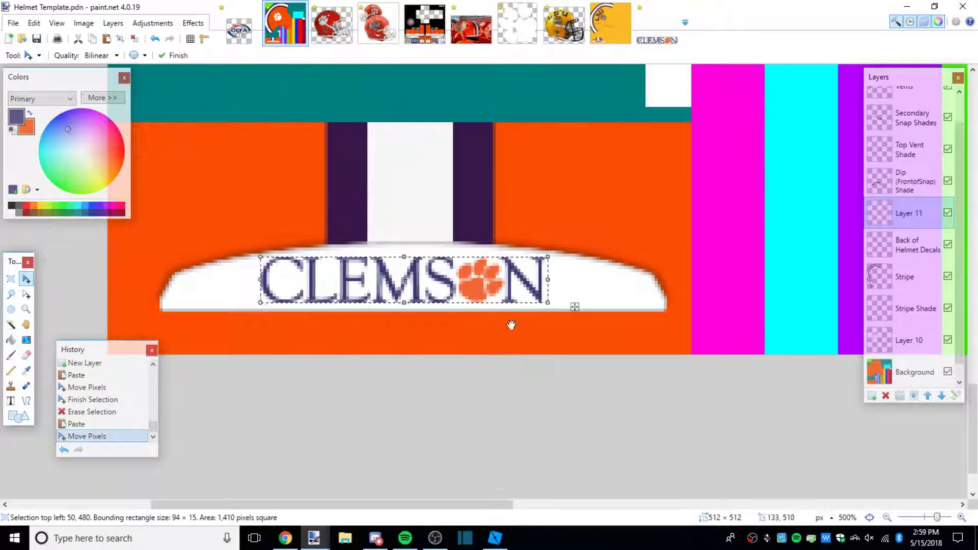
Nudge the wordmark 2 pixels to the right, to 52, 480 on the bumper, and deselect it
key(Right)
key(Right)
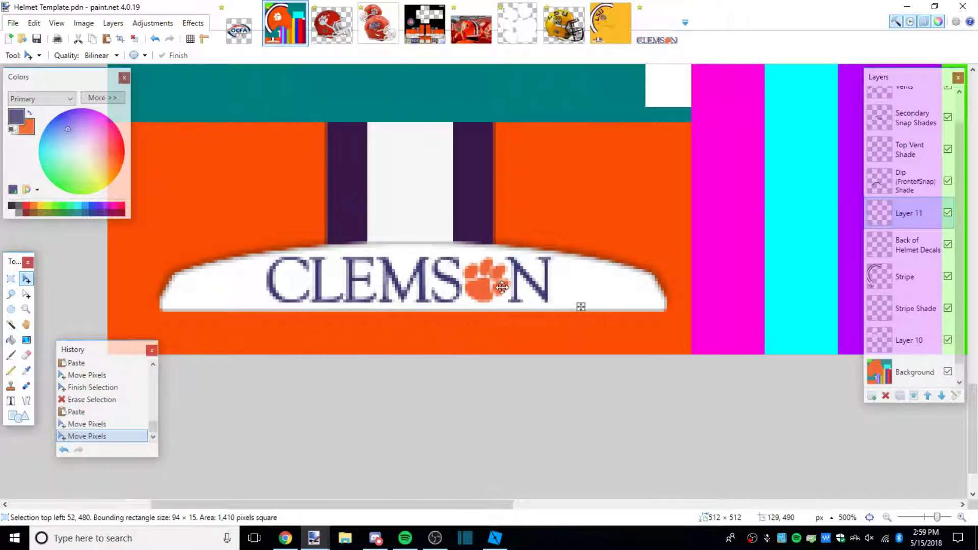
click(10, 280)
click(504, 338)
scroll(512, 348, down, 4)
scroll(520, 353, up, 2)
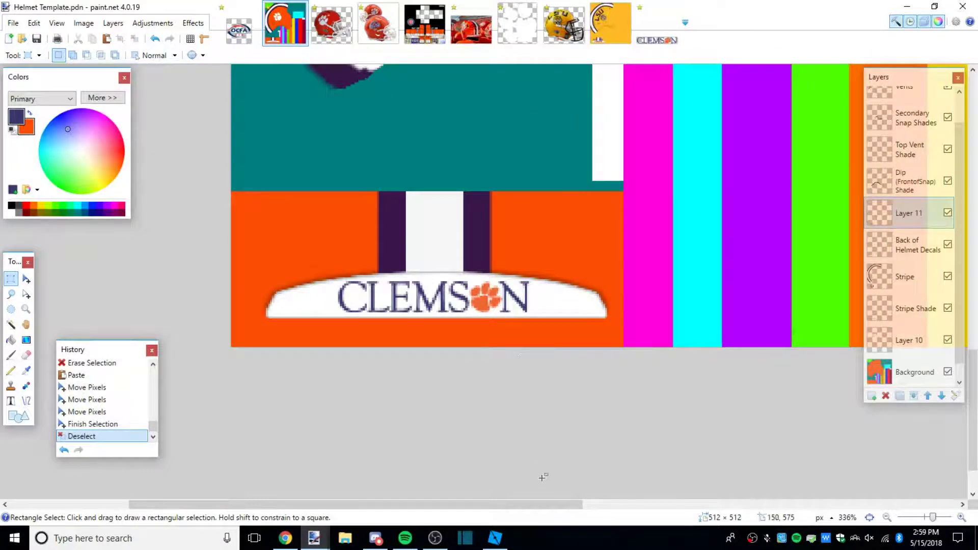
Paint the entire Background layer of the template orange with the Paintbrush at a width of 150
drag(547, 504, 594, 502)
scroll(608, 394, down, 6)
scroll(693, 367, up, 3)
scroll(708, 362, down, 2)
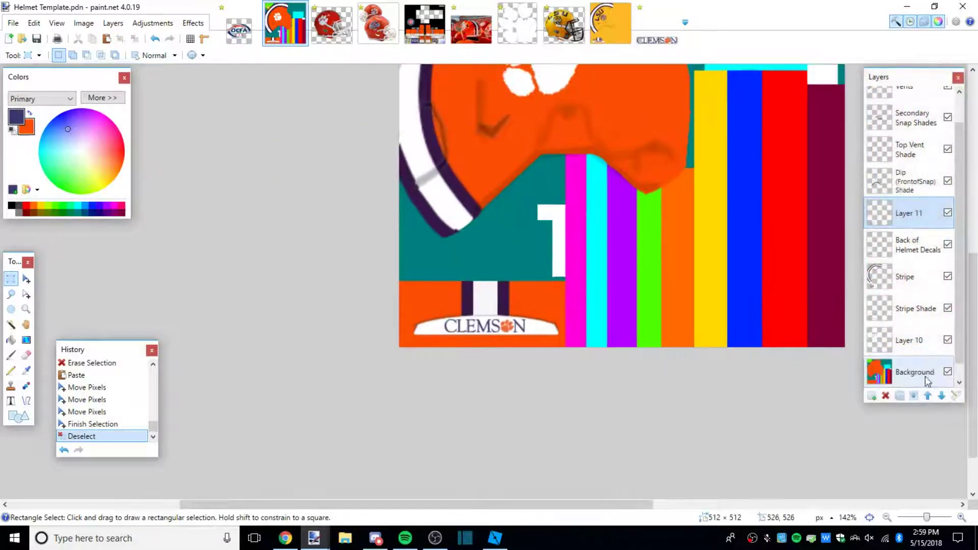
click(927, 382)
click(12, 357)
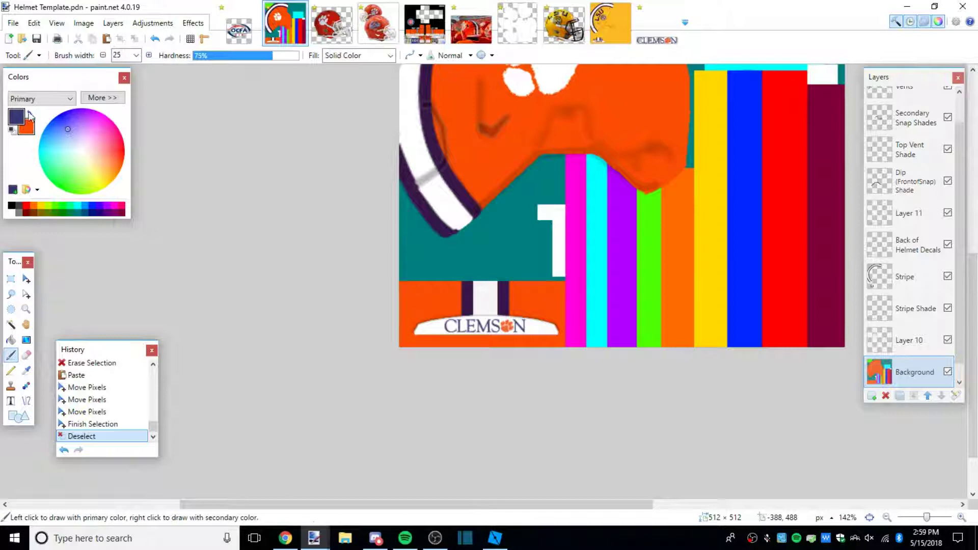
click(136, 55)
click(131, 136)
scroll(207, 290, down, 2)
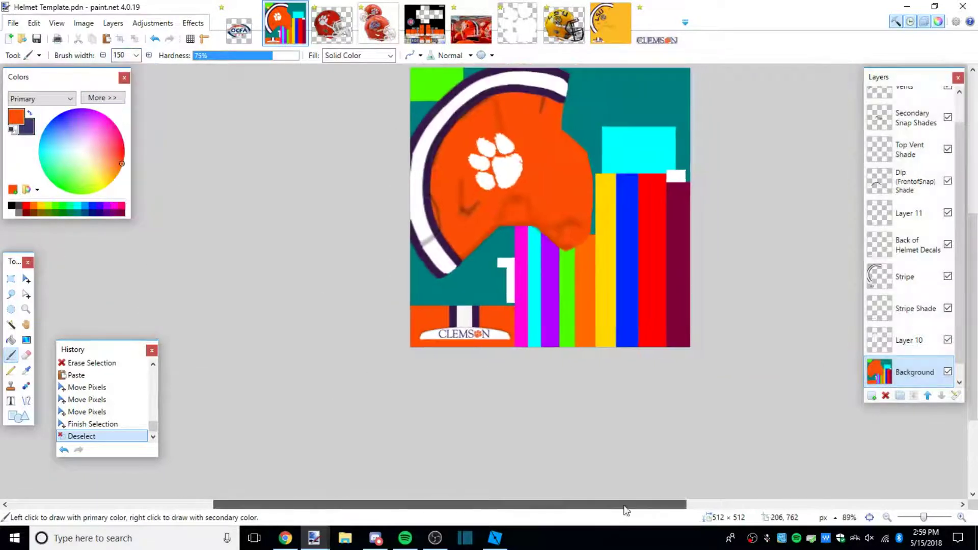
mouse_move(628, 428)
mouse_down()
mouse_move(242, 409)
mouse_move(339, 372)
mouse_move(3, 262)
mouse_move(718, 247)
mouse_move(310, 110)
mouse_up()
drag(575, 294, 200, 332)
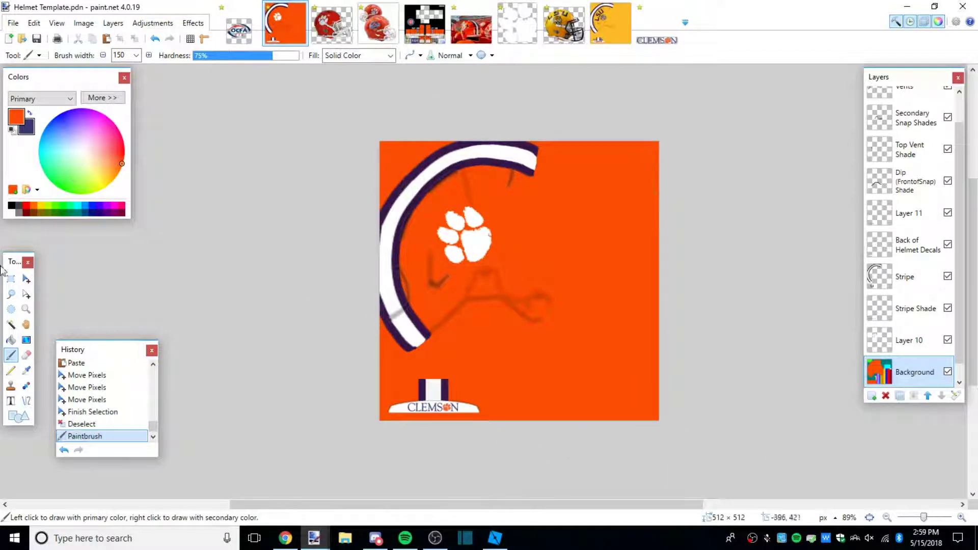
Examine the flag and small paw stickers on the helmet in the stadium photo and compare their location with the template's back area
click(16, 280)
scroll(448, 405, up, 4)
click(471, 24)
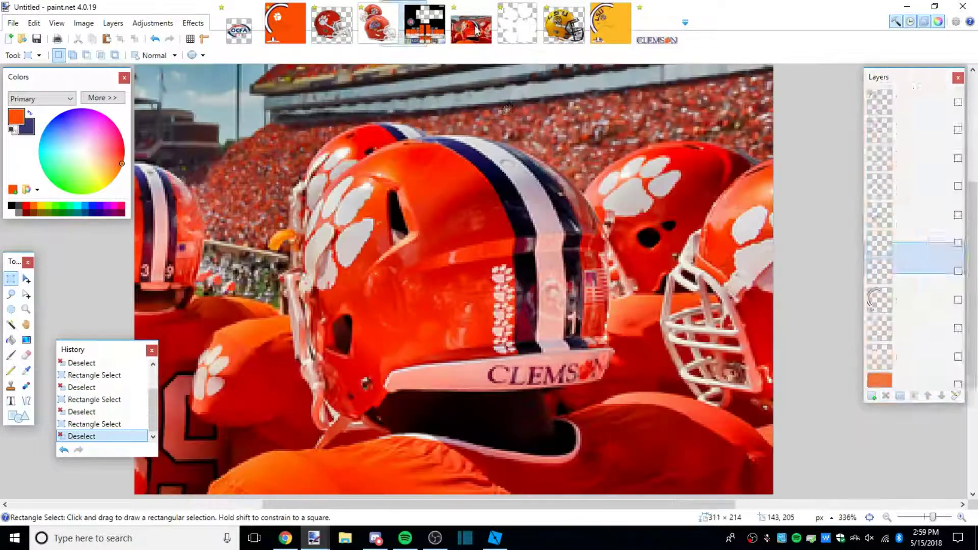
drag(587, 263, 606, 294)
click(601, 293)
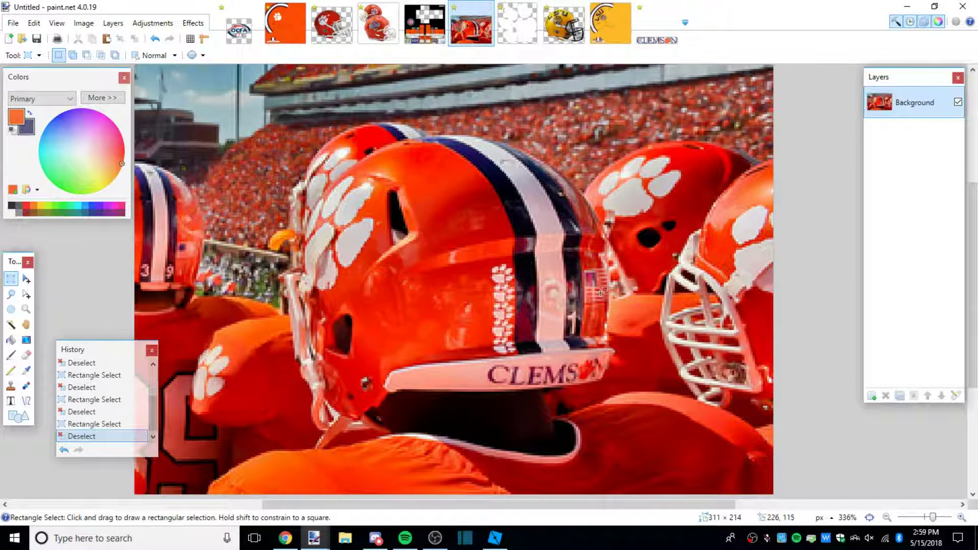
click(289, 37)
drag(448, 353, 514, 409)
click(511, 405)
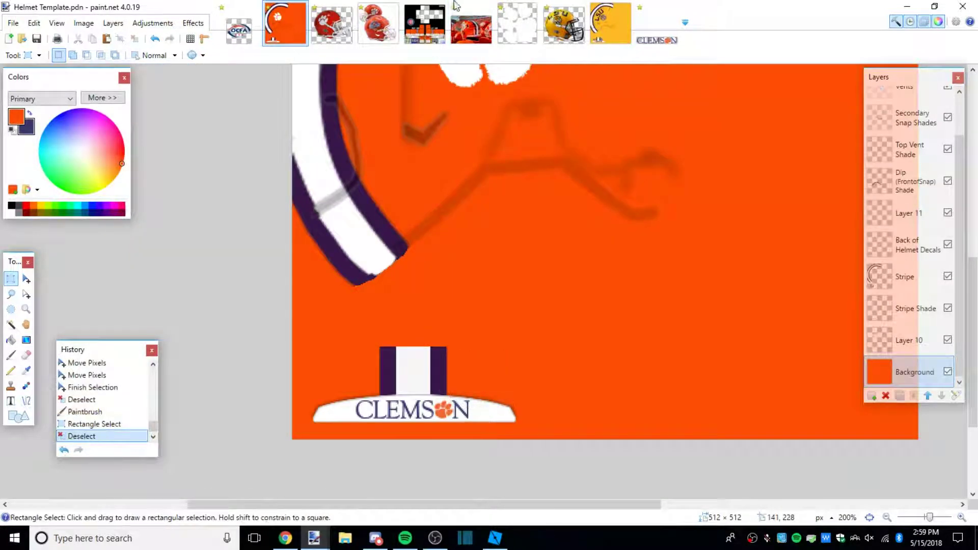
click(473, 38)
drag(490, 265, 522, 357)
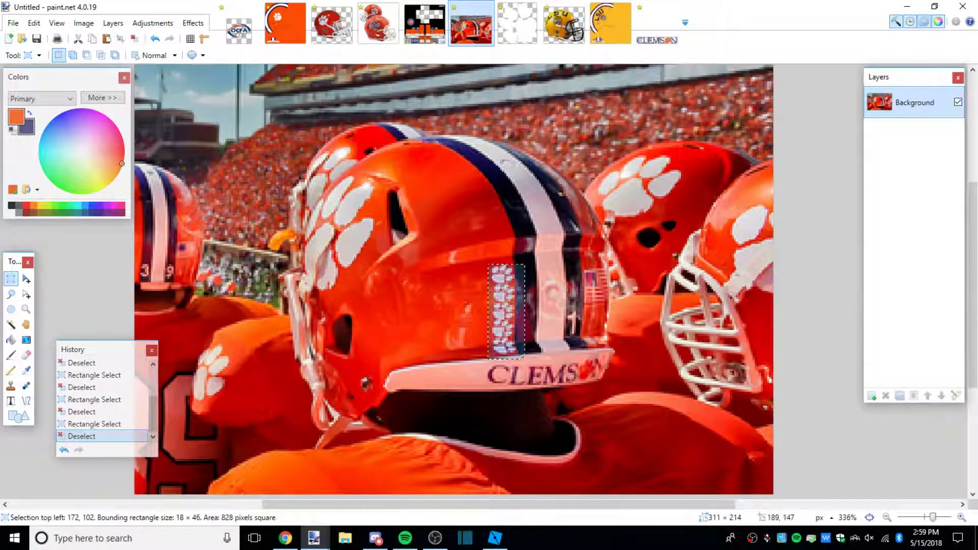
click(516, 347)
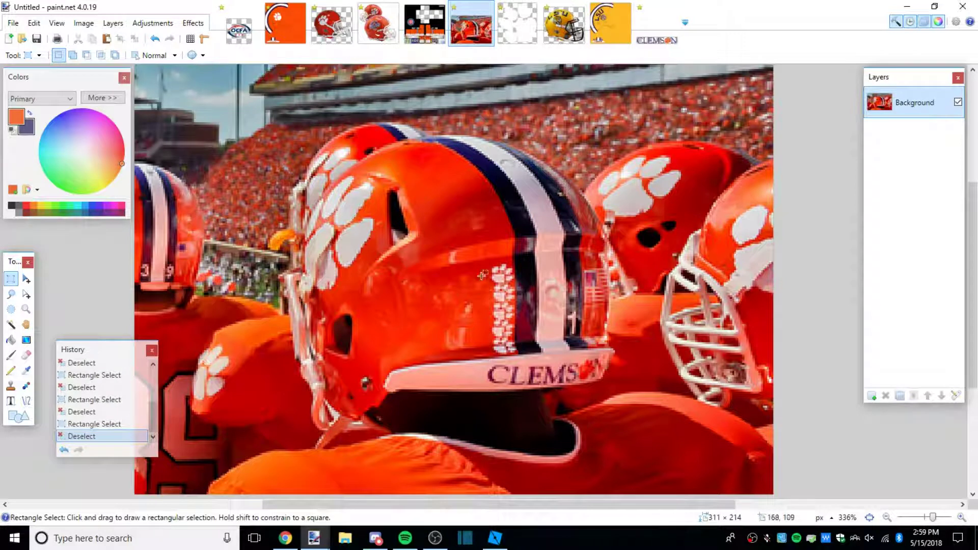
Examine the column of small paw stickers, the stripe and the side vent on the stadium photo's helmet
drag(482, 276, 524, 355)
click(523, 354)
drag(437, 147, 541, 280)
click(509, 245)
drag(393, 176, 478, 327)
click(475, 295)
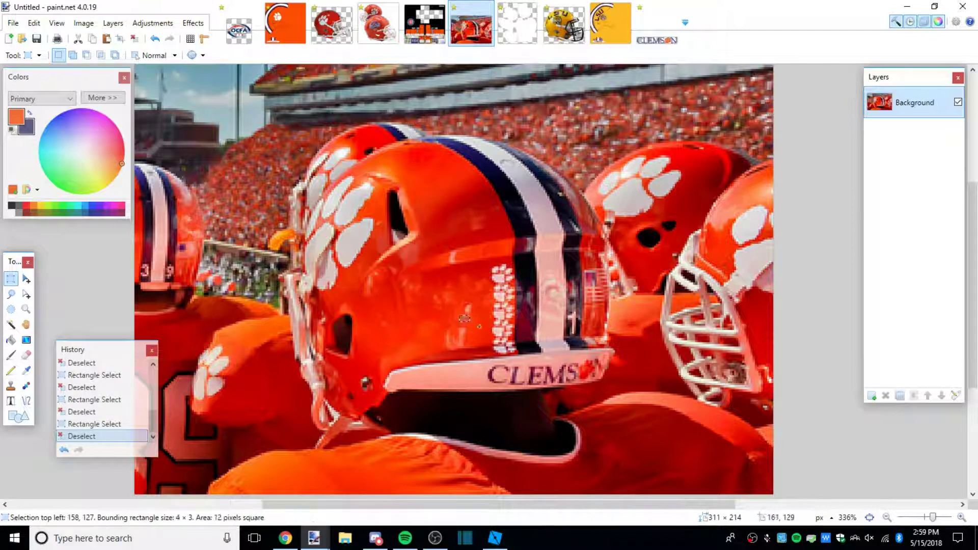
click(526, 347)
Undo the OCFA logo's earlier resize, resize the image to 40 × 40 pixels again and copy the whole logo
click(239, 31)
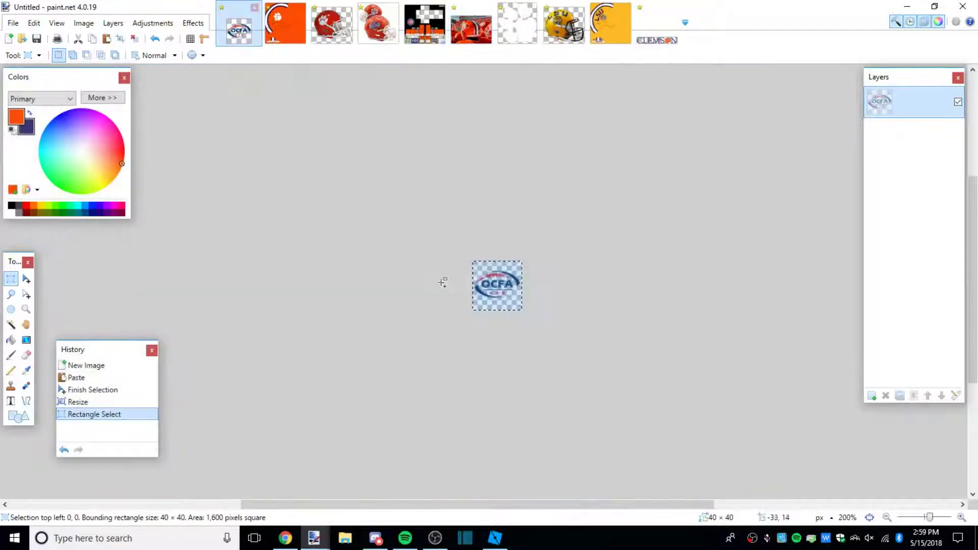
click(156, 39)
click(156, 39)
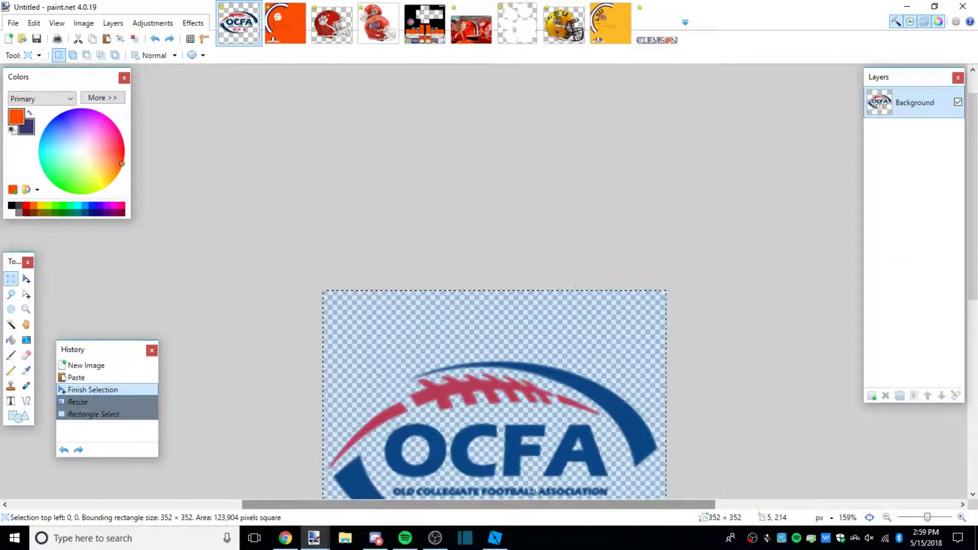
key(ctrl+r)
click(489, 375)
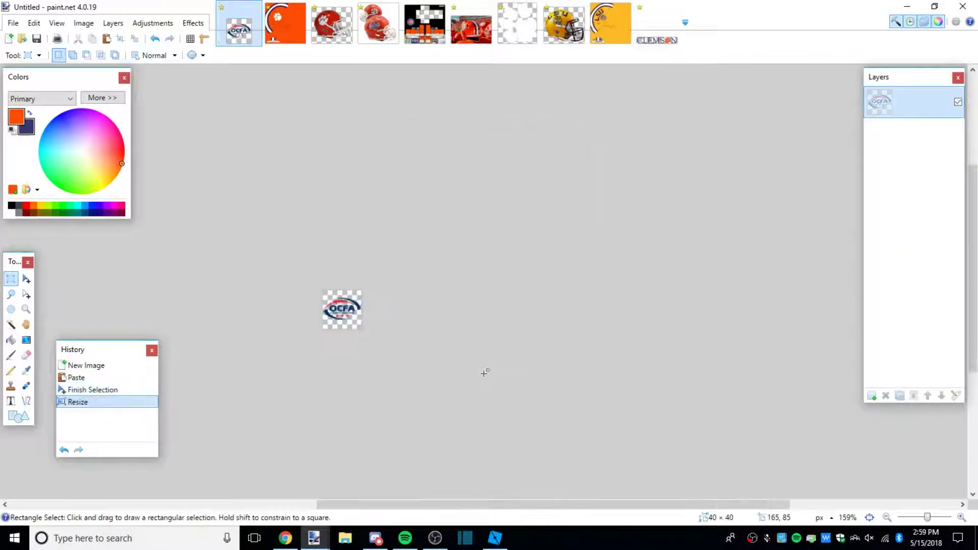
scroll(363, 324, up, 4)
drag(223, 188, 389, 359)
Paste the OCFA logo into a new layer above Layer 11 and place it left of the back stripe at 27, 440
click(286, 23)
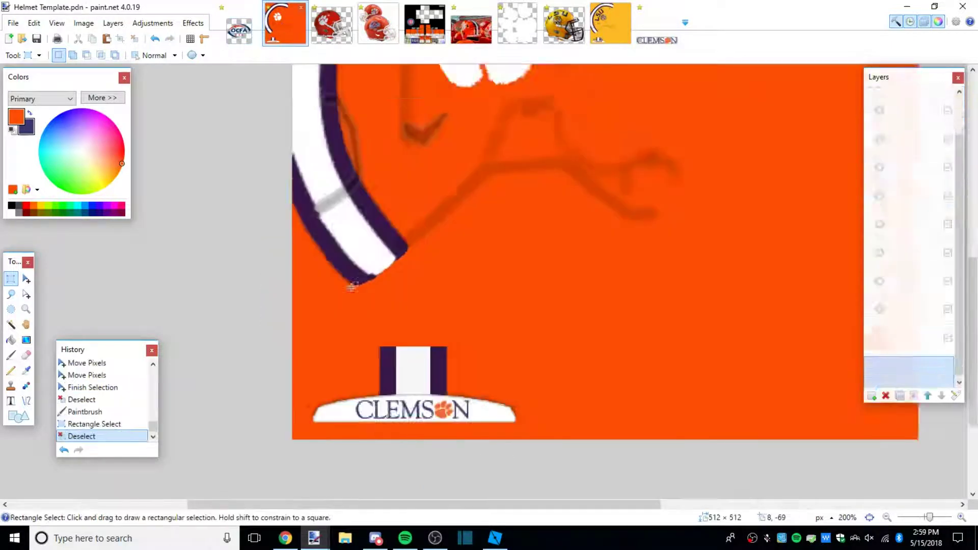
scroll(374, 422, up, 1)
click(907, 223)
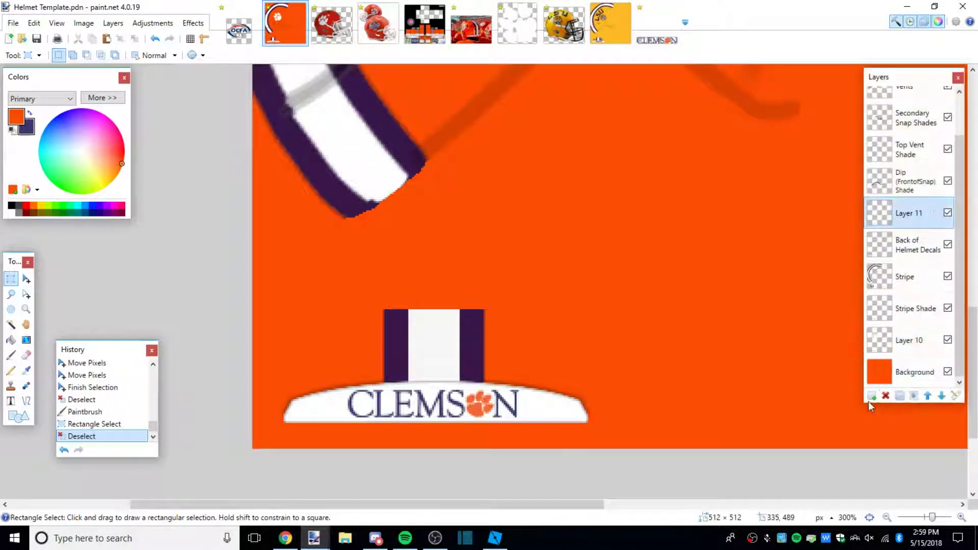
click(872, 396)
key(ctrl+v)
drag(609, 203, 655, 416)
drag(400, 336, 395, 410)
drag(626, 254, 627, 254)
click(11, 279)
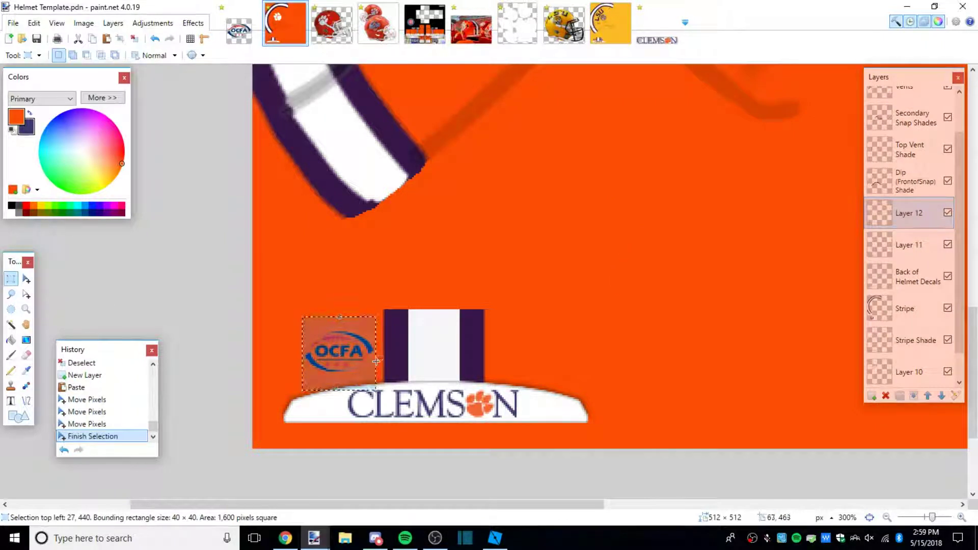
click(441, 362)
Open Ohio State Helmet Silver.png and copy the American flag beside its back stripe
scroll(442, 362, down, 1)
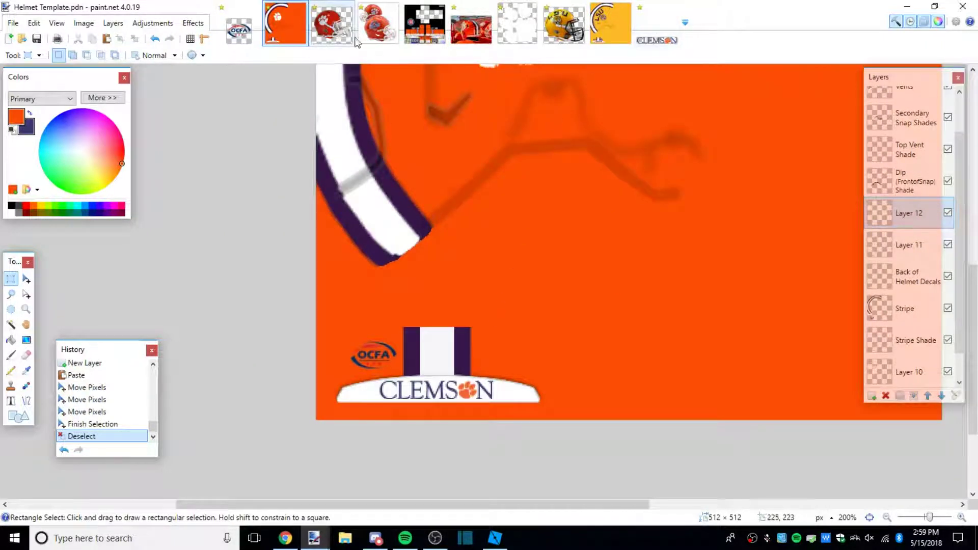
click(23, 39)
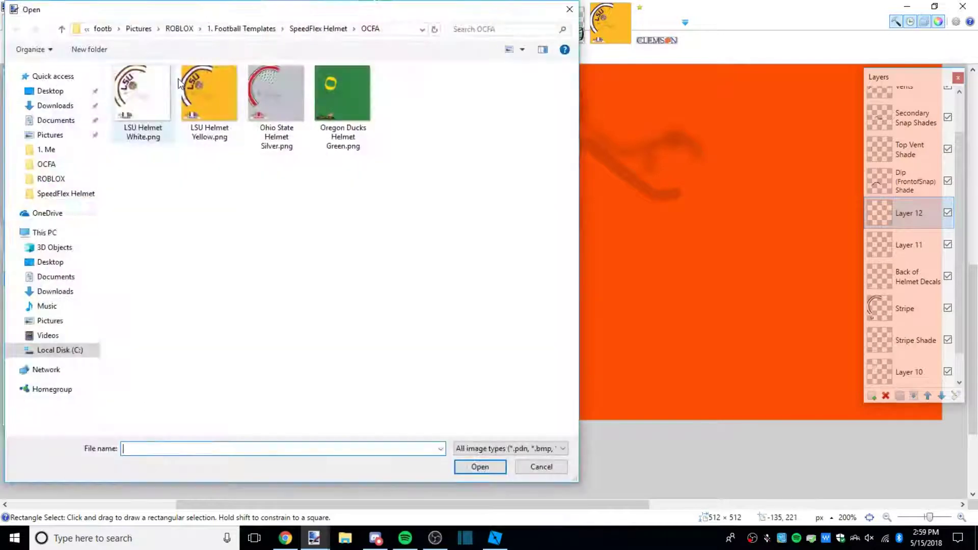
double_click(288, 111)
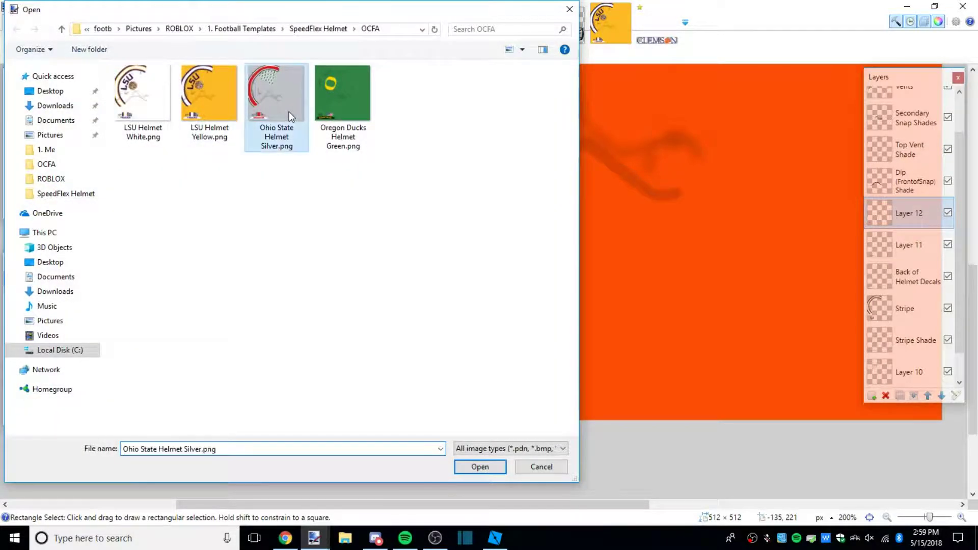
scroll(375, 337, up, 5)
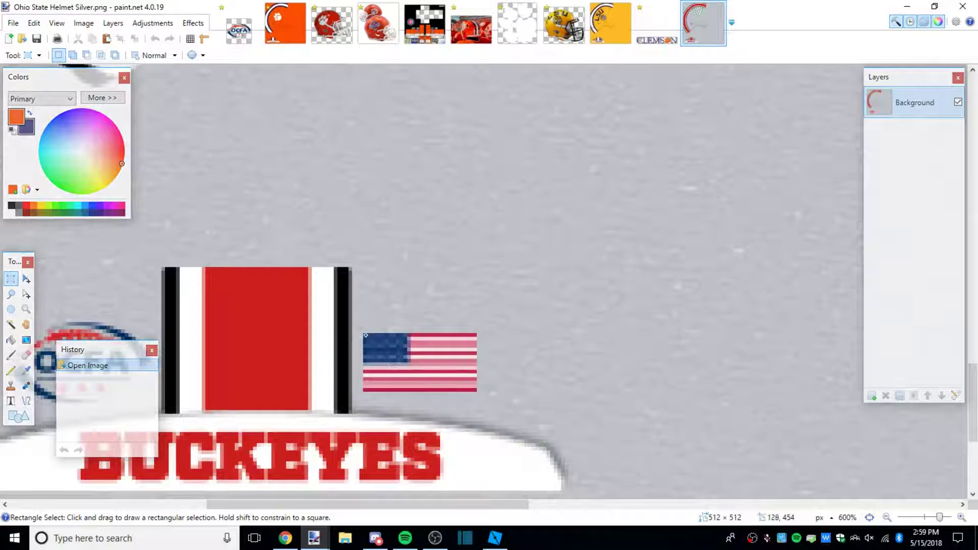
drag(365, 335, 475, 392)
Check the flag's location in the stadium photo, paste the flag into Layer 12 of the template and place it right of the back stripe at 135, 454
click(470, 23)
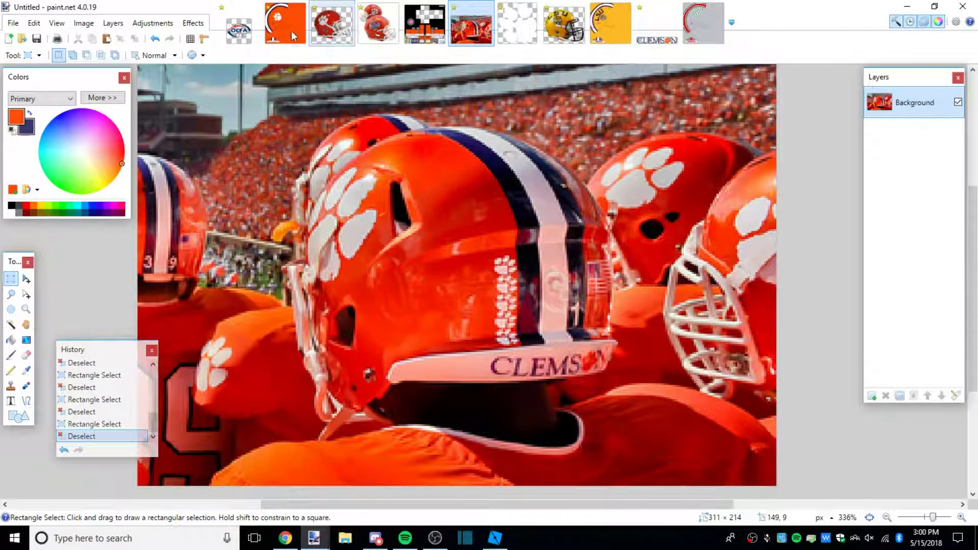
click(292, 36)
key(ctrl+v)
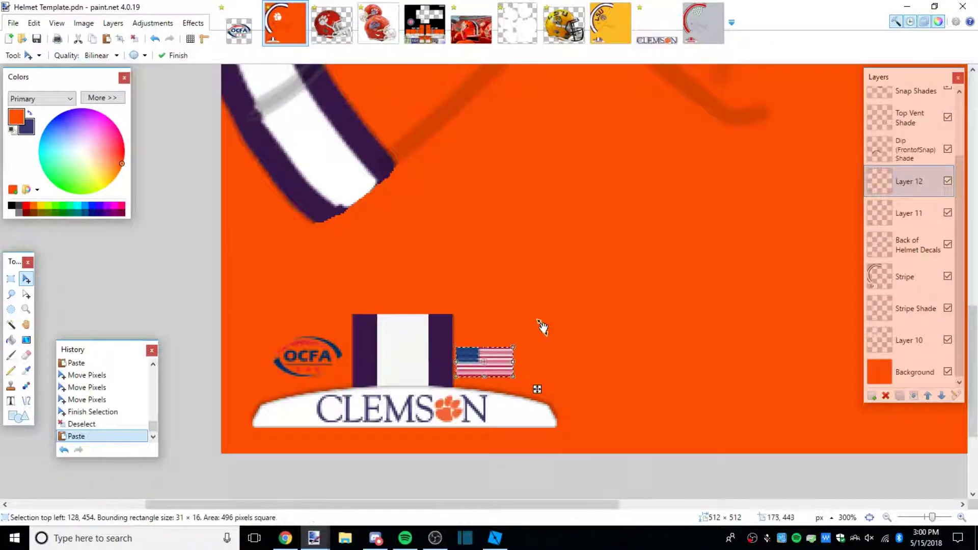
drag(547, 326, 547, 326)
click(155, 39)
scroll(498, 391, up, 1)
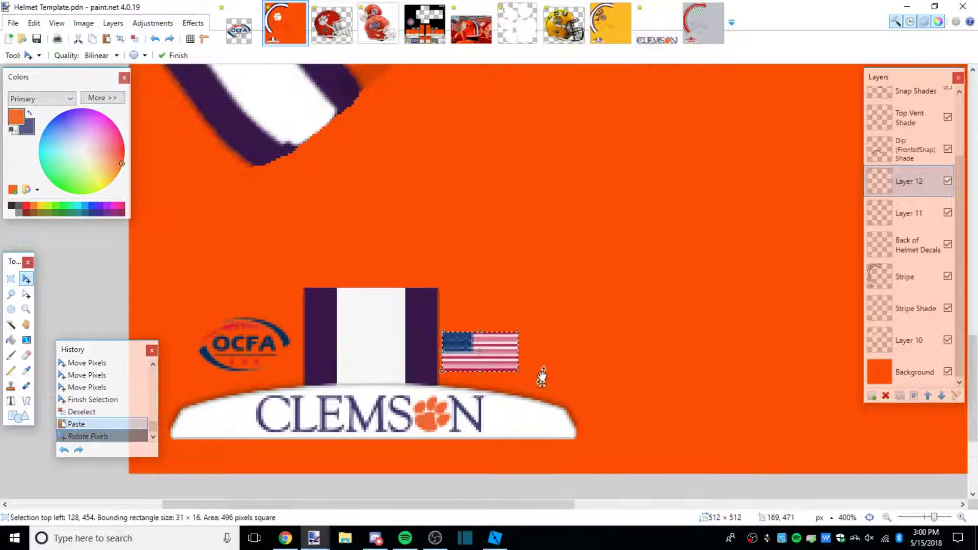
drag(546, 384, 559, 457)
scroll(555, 384, up, 1)
scroll(571, 443, down, 1)
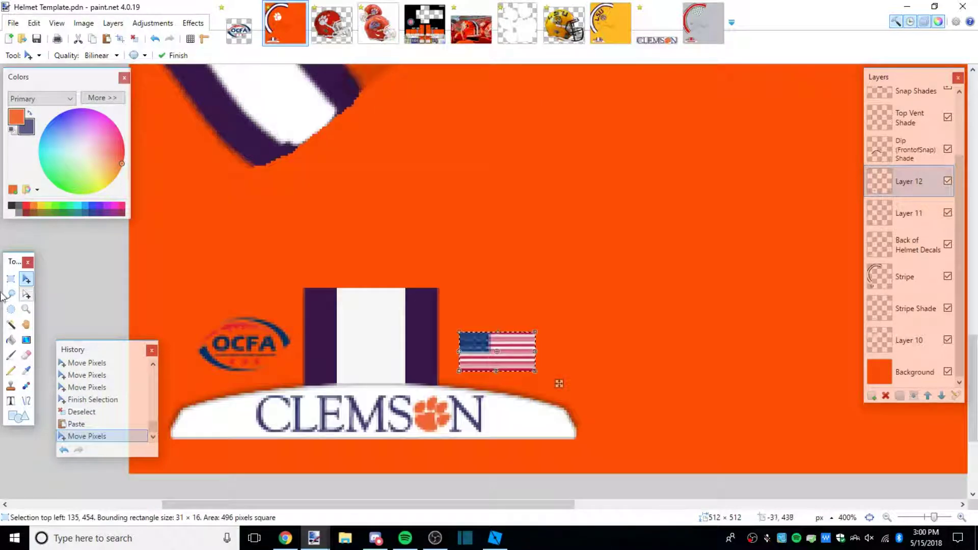
Select the OCFA logo on Layer 12 and nudge it a few pixels down and to the right, closer to the stripe and bumper
key(s)
mouse_move(144, 256)
mouse_down()
mouse_move(289, 357)
mouse_move(308, 386)
mouse_up()
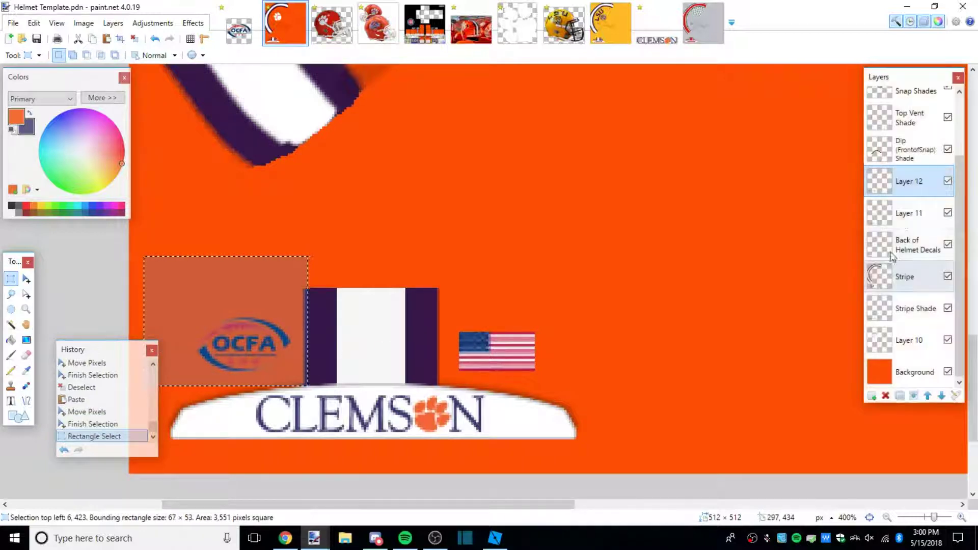
click(917, 214)
click(28, 281)
key(Down)
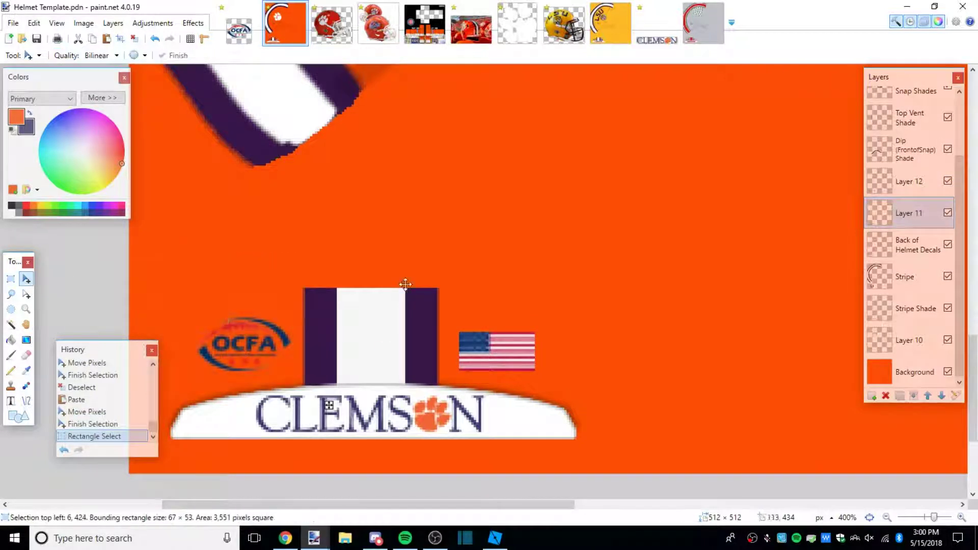
click(940, 189)
key(Down)
key(Down)
key(Down)
key(Right)
key(Right)
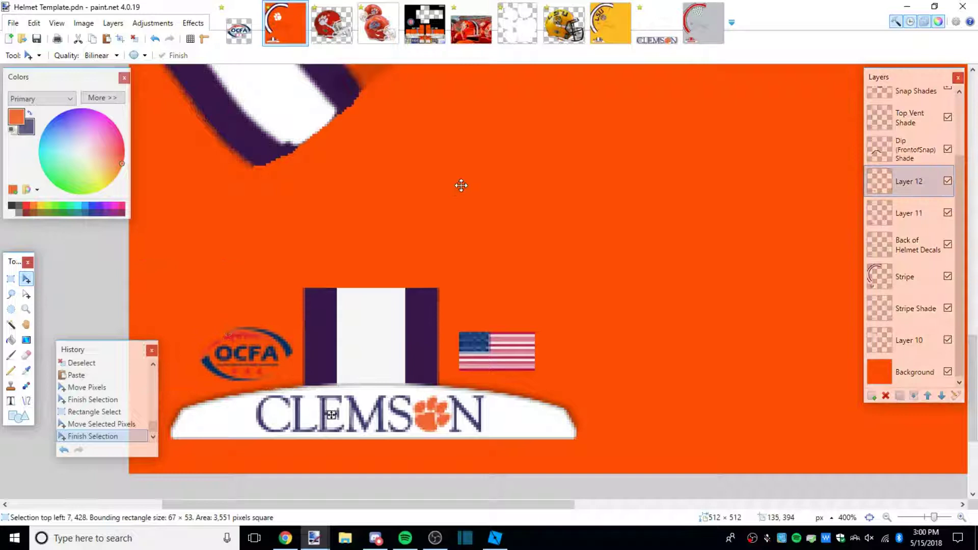
Select the flag, nudge it one pixel left and two pixels down, and deselect it
key(s)
drag(415, 298, 564, 385)
key(m)
key(Left)
key(Down)
key(Down)
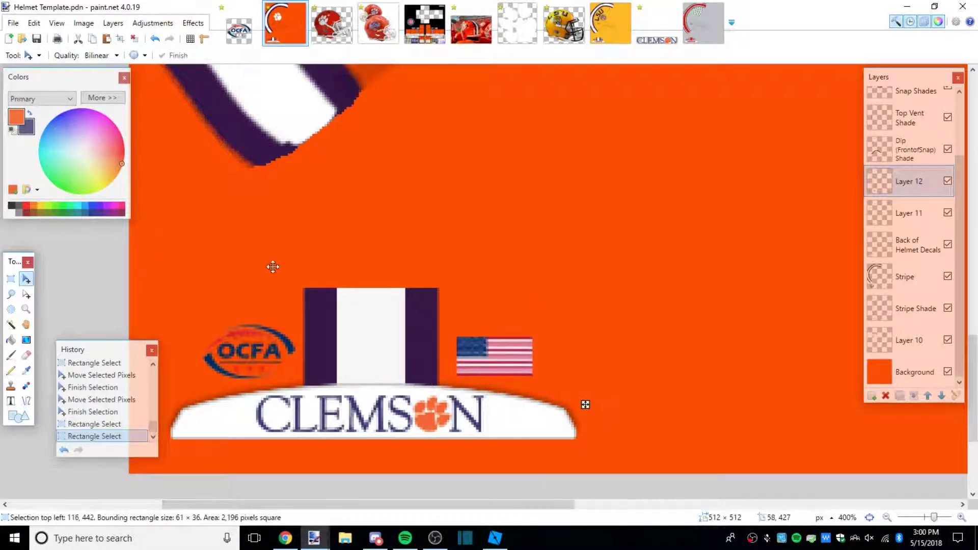
key(s)
click(329, 303)
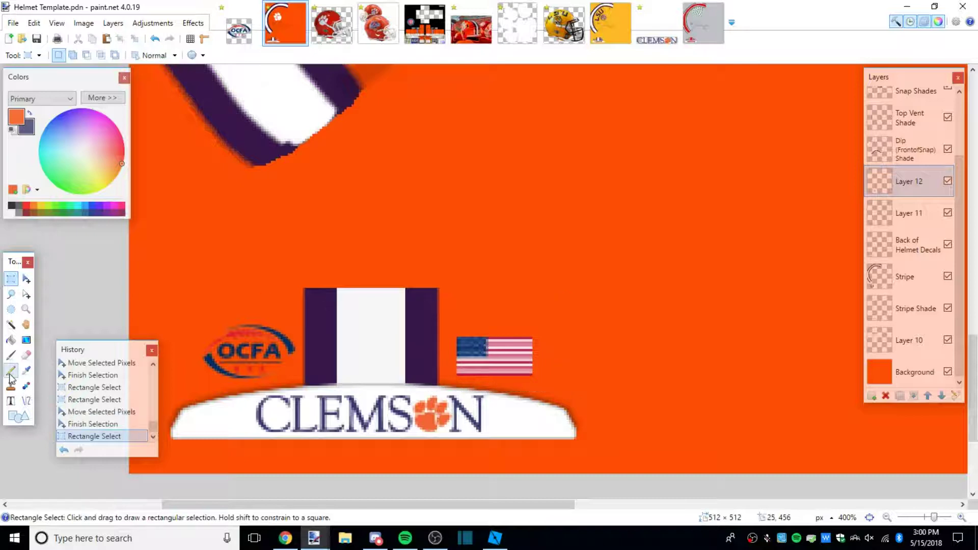
Draw a one-pixel white border around the American flag with the Pencil
click(11, 372)
scroll(474, 357, up, 5)
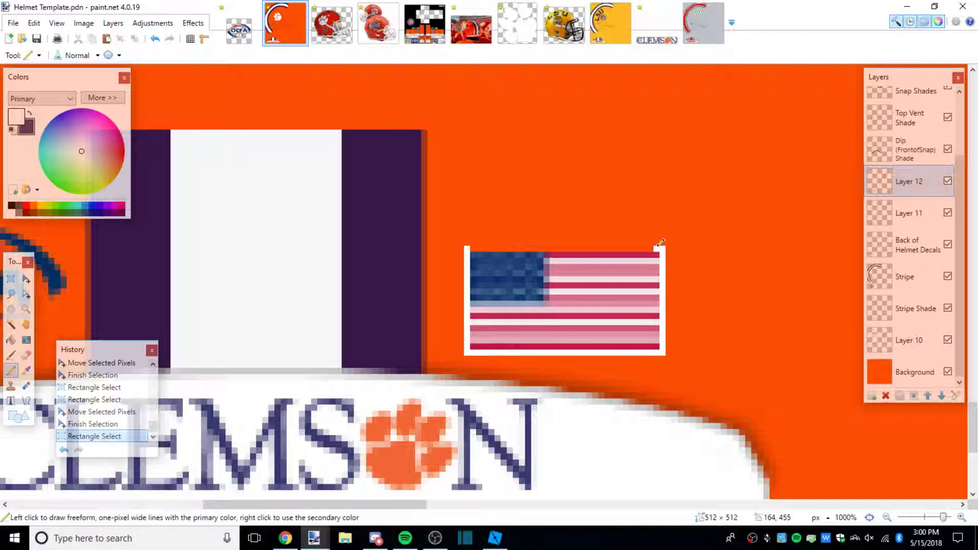
click(477, 242)
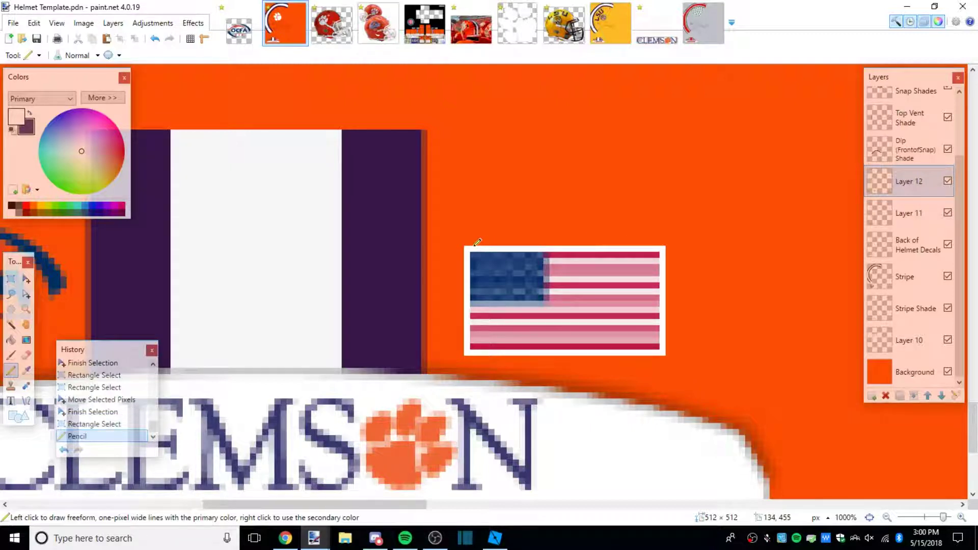
scroll(477, 242, down, 5)
click(12, 280)
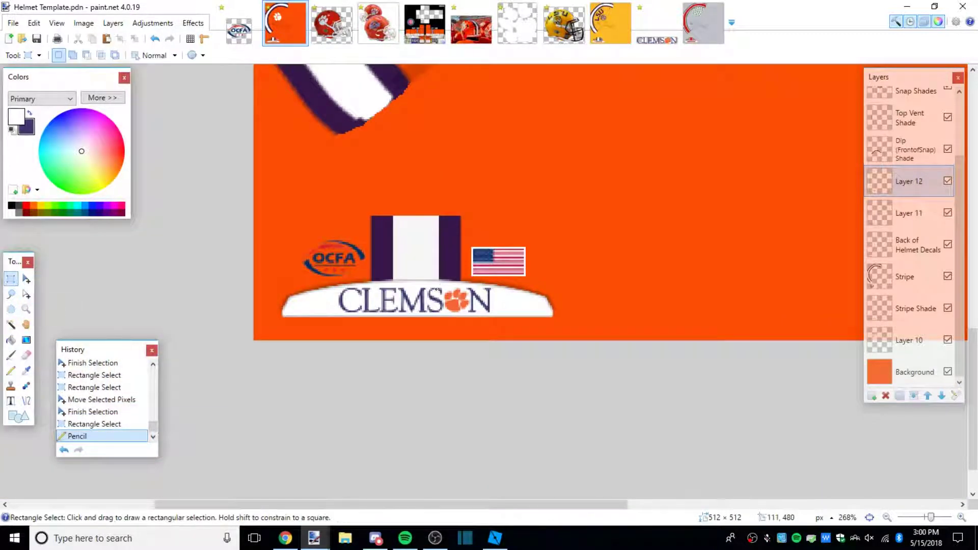
Examine the back decals and the large side paw across the whole helmet template
scroll(542, 387, up, 3)
drag(593, 504, 635, 505)
scroll(672, 325, down, 3)
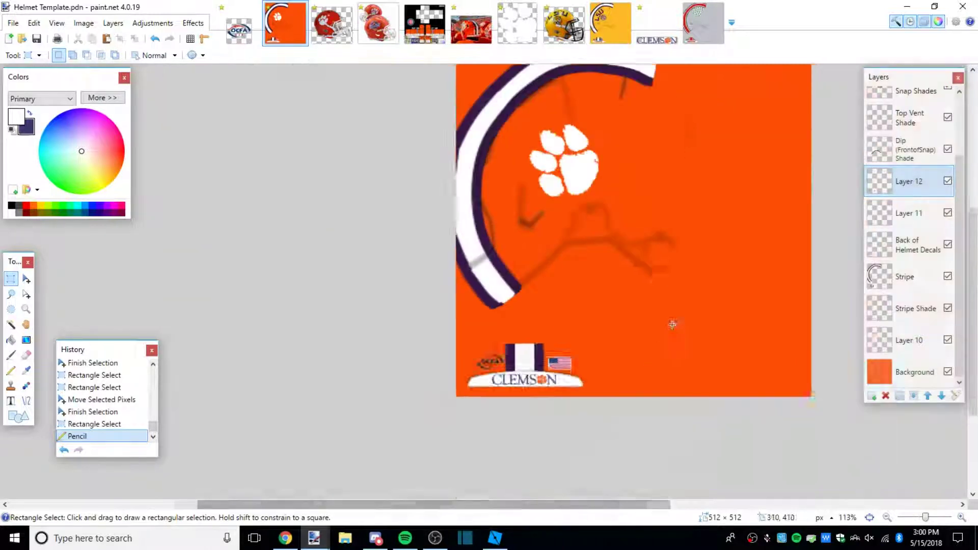
scroll(676, 318, up, 4)
drag(544, 164, 628, 234)
click(600, 200)
scroll(619, 269, down, 2)
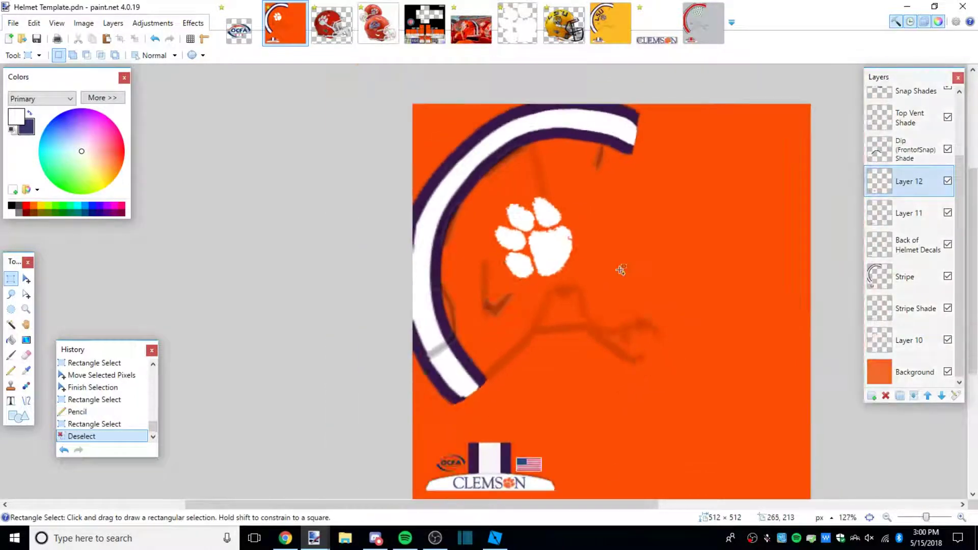
drag(613, 506, 632, 504)
Compare the white paw image with the small paw stickers beside the stripe in the stadium photo
click(516, 23)
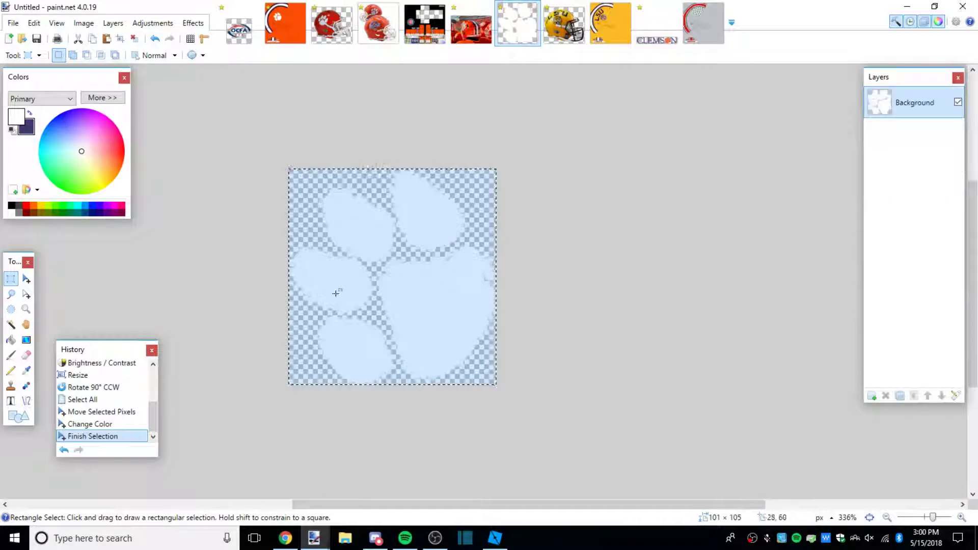
scroll(319, 290, up, 1)
click(471, 23)
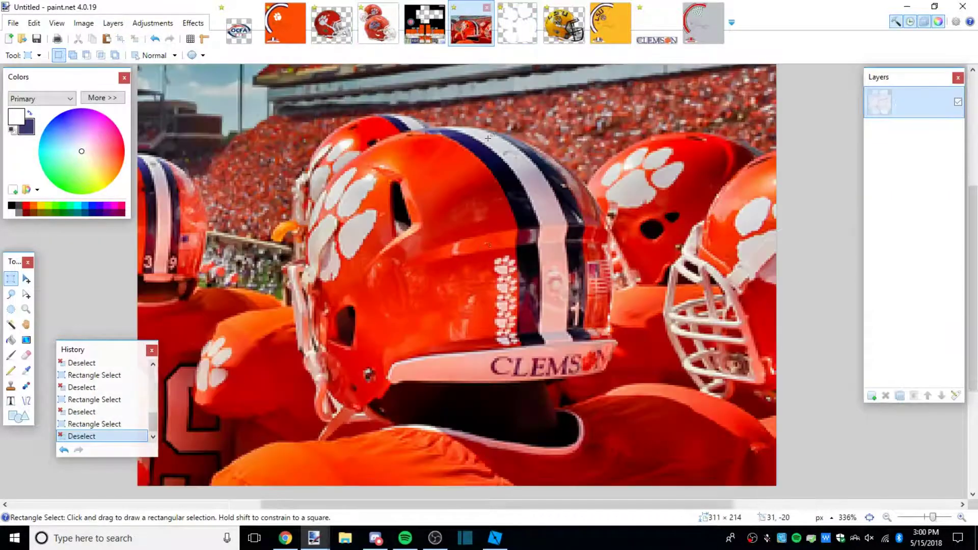
scroll(519, 288, up, 3)
scroll(504, 262, down, 2)
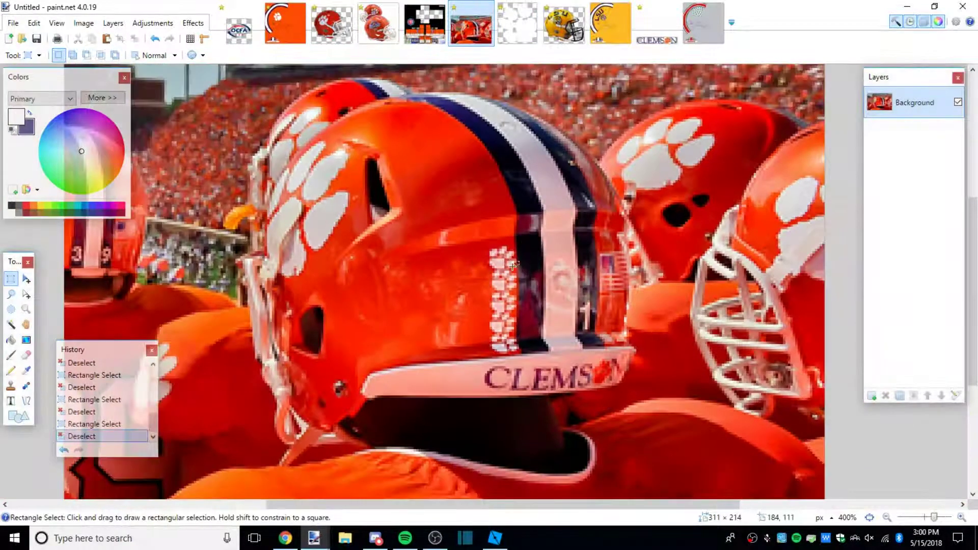
drag(494, 248, 526, 272)
click(508, 251)
Resize the white paw image to a width of 25 pixels, keeping its aspect ratio, and select the whole paw
key(ctrl+Tab)
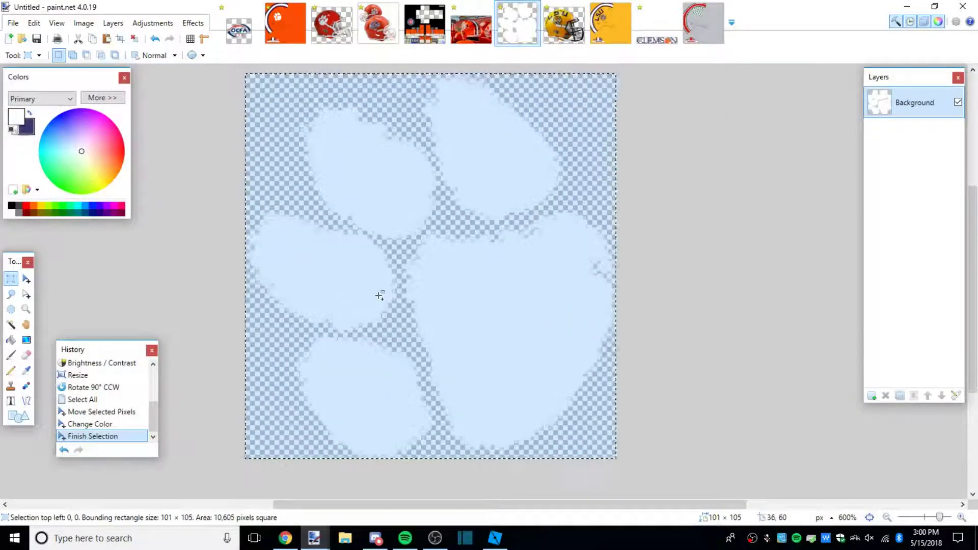
drag(481, 505, 473, 505)
key(ctrl+r)
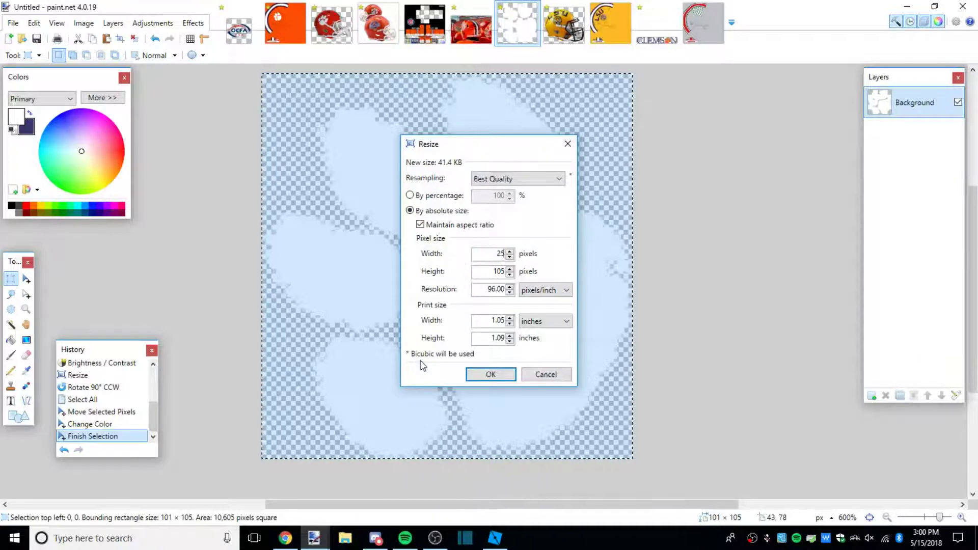
text(25)
key(Return)
drag(381, 347, 216, 69)
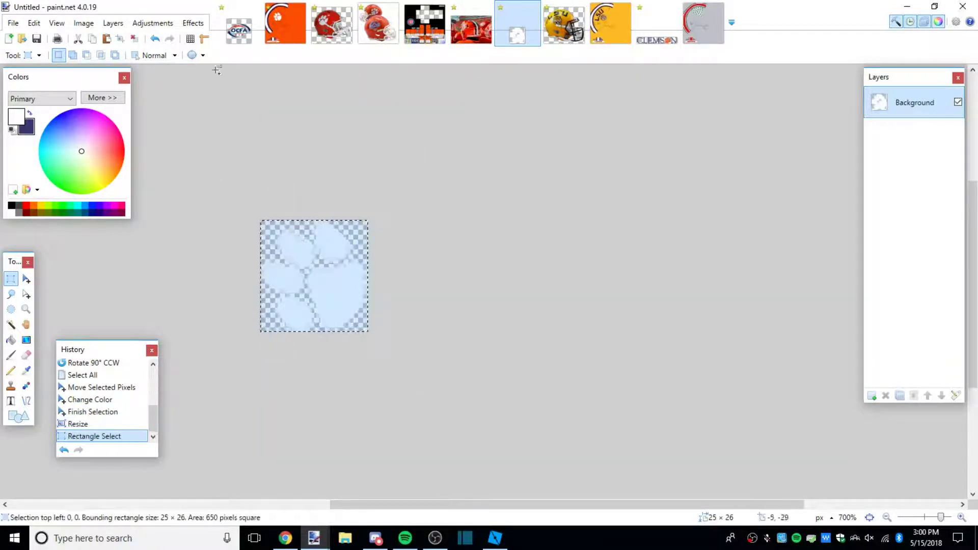
Merge Layer 12 and Layer 11 of the helmet template down into the Back of Helmet Decals layer
click(285, 24)
scroll(621, 240, up, 2)
scroll(622, 239, up, 1)
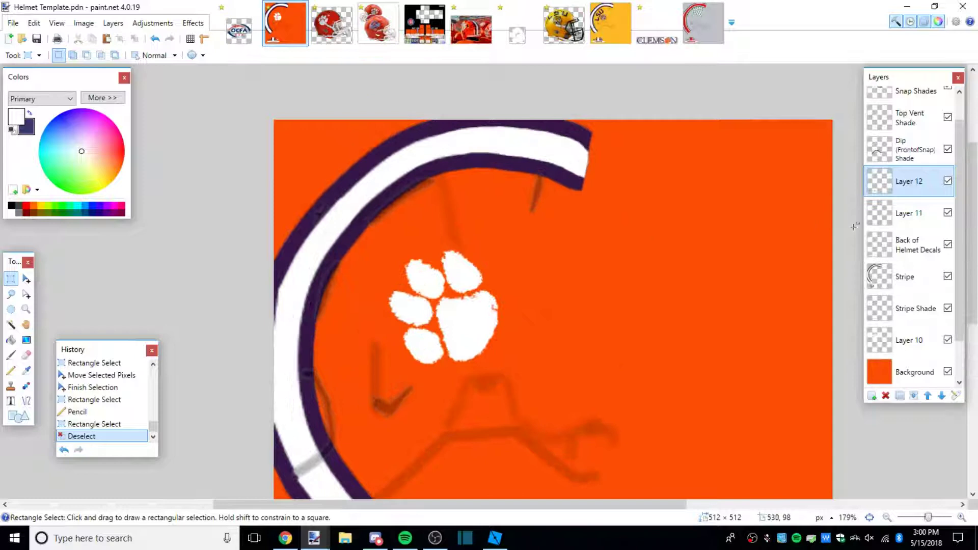
click(916, 401)
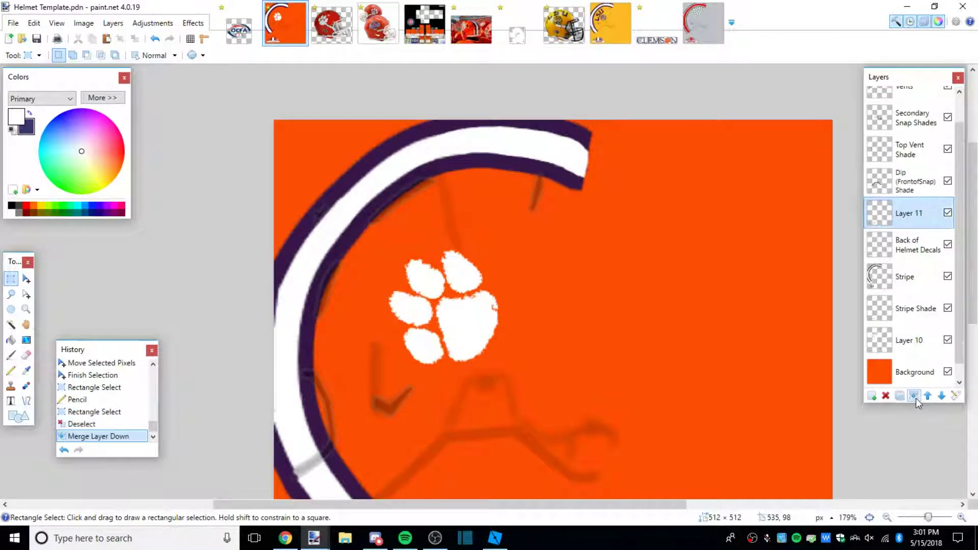
scroll(597, 296, down, 5)
click(156, 43)
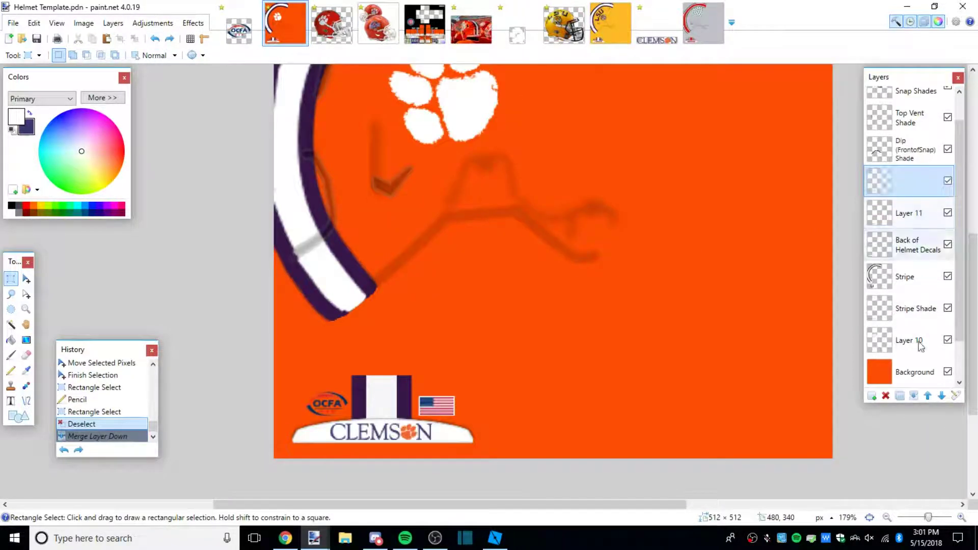
click(914, 398)
click(914, 398)
scroll(681, 393, up, 1)
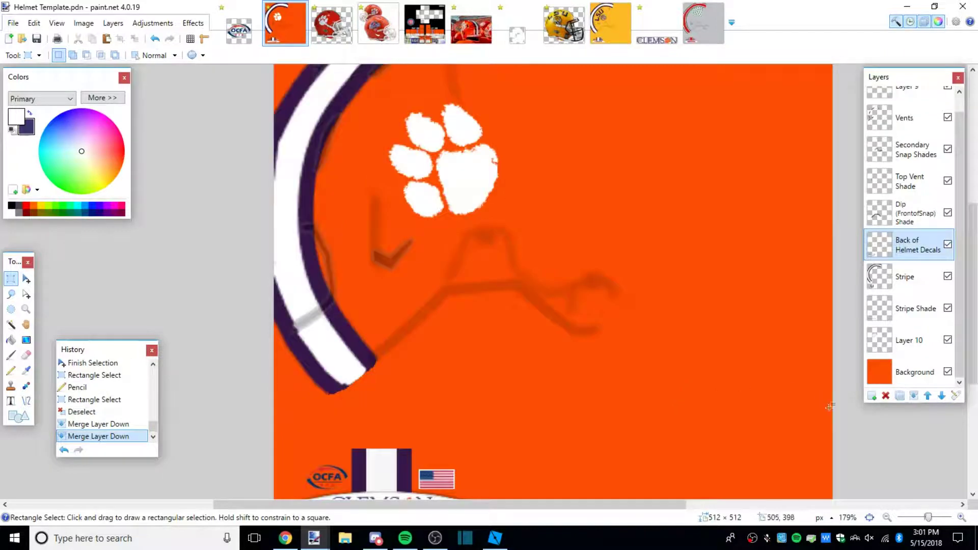
Paste the 25-pixel white paw onto a new layer and move it just inside the stripe's upper end
click(872, 396)
scroll(653, 314, up, 2)
key(ctrl+v)
drag(321, 109, 553, 183)
scroll(662, 225, up, 4)
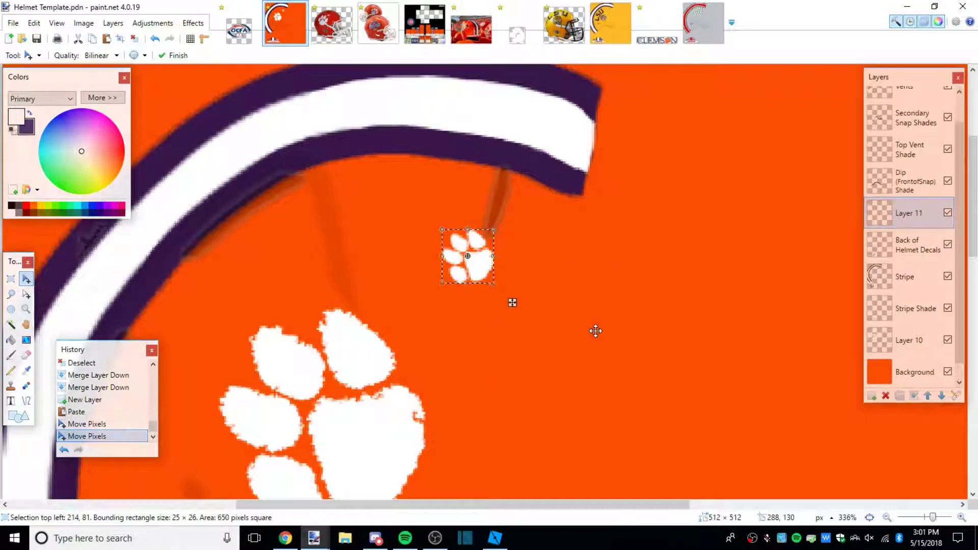
scroll(596, 329, down, 5)
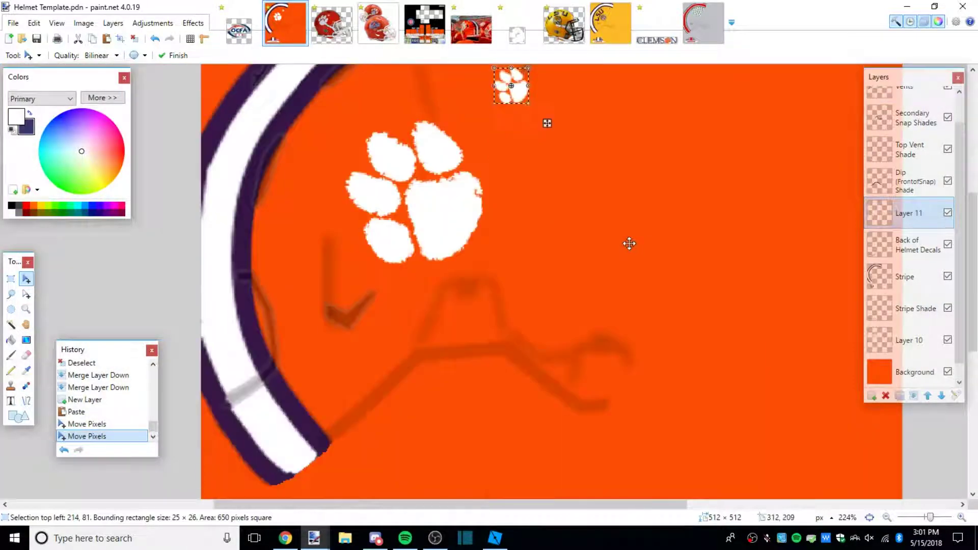
scroll(613, 163, up, 5)
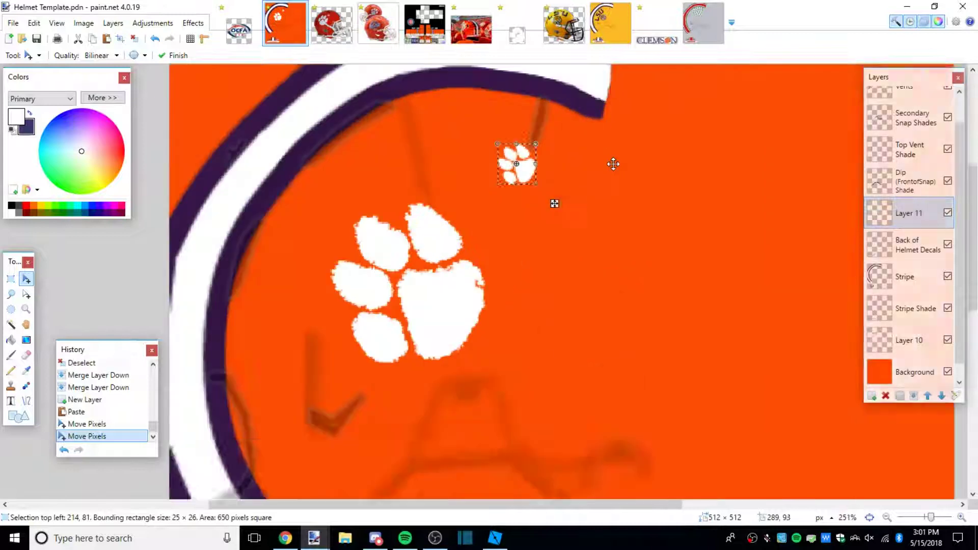
Check paw sticker placement in the stadium photo and reposition the small paw against the stripe's inner edge, near its upper end
scroll(484, 347, down, 7)
drag(551, 278, 614, 318)
scroll(593, 349, up, 5)
scroll(594, 345, up, 3)
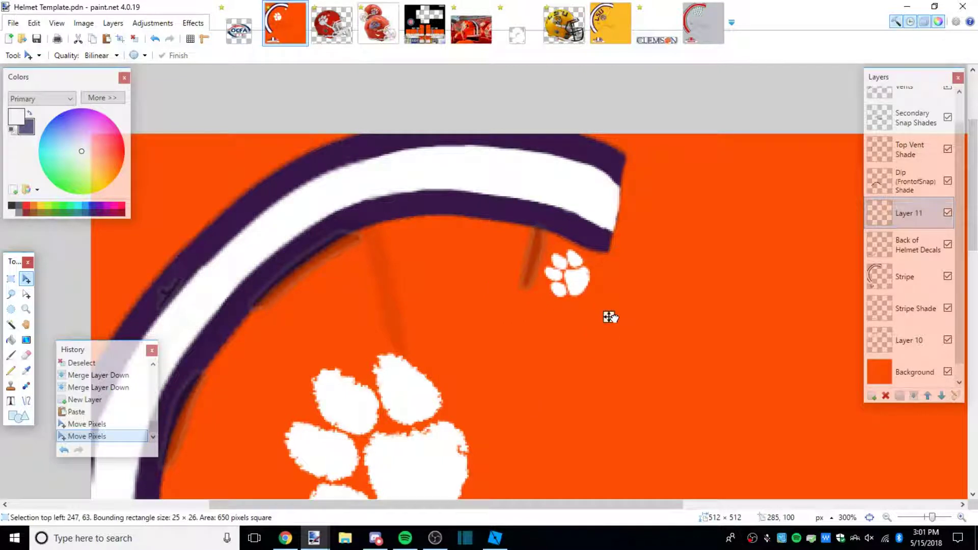
click(471, 24)
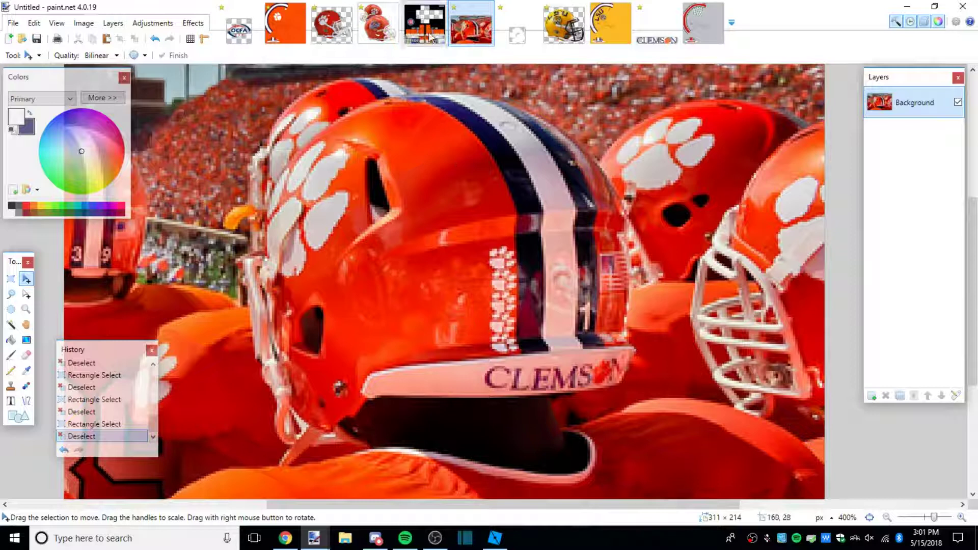
click(286, 23)
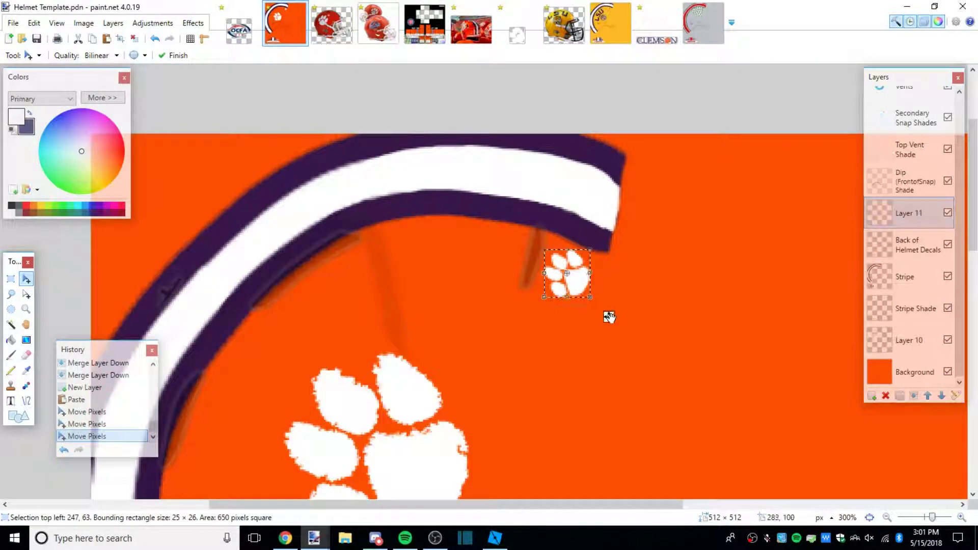
drag(603, 328, 564, 296)
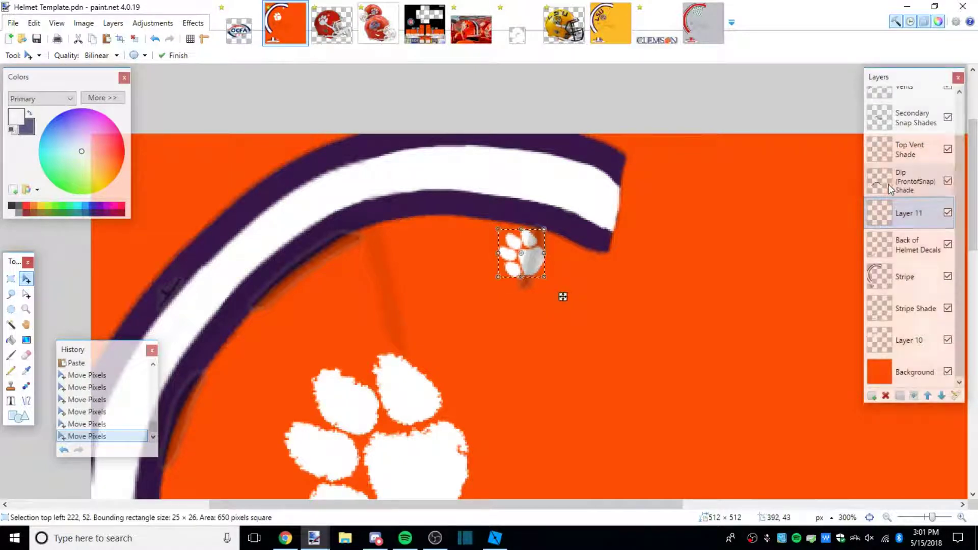
Add two more 25-pixel paws in a row along the stripe's inner edge, merging each into Layer 11
click(872, 397)
key(ctrl+v)
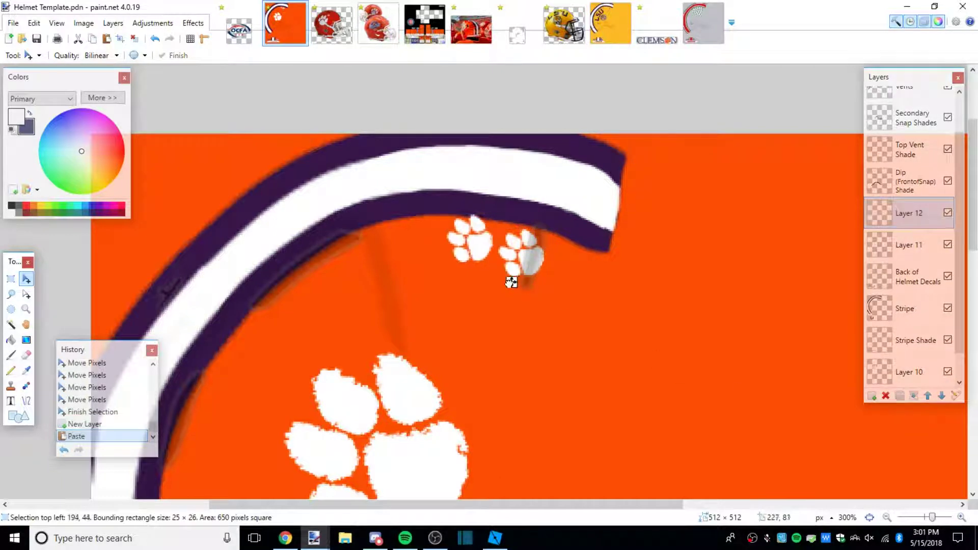
drag(515, 287, 513, 288)
key(ctrl+m)
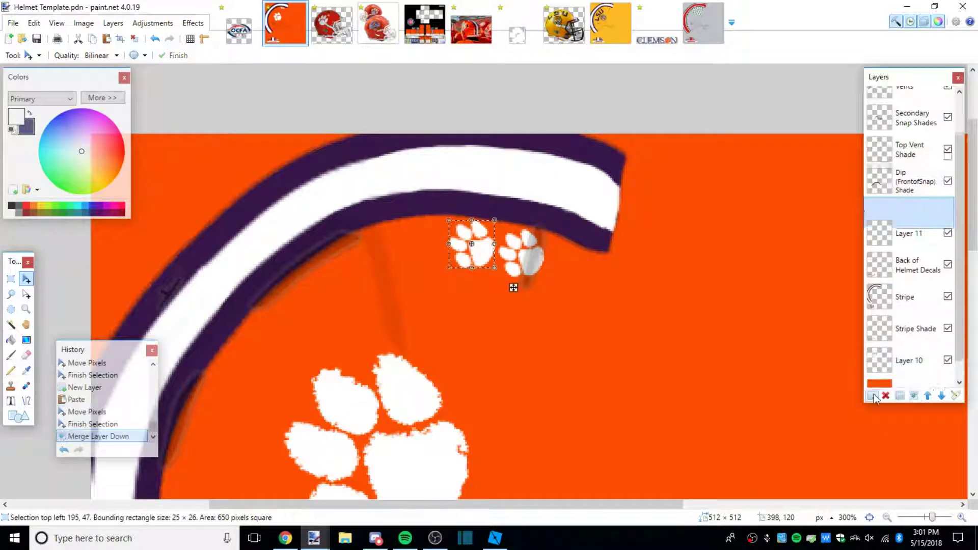
click(873, 397)
key(ctrl+v)
drag(564, 296, 466, 285)
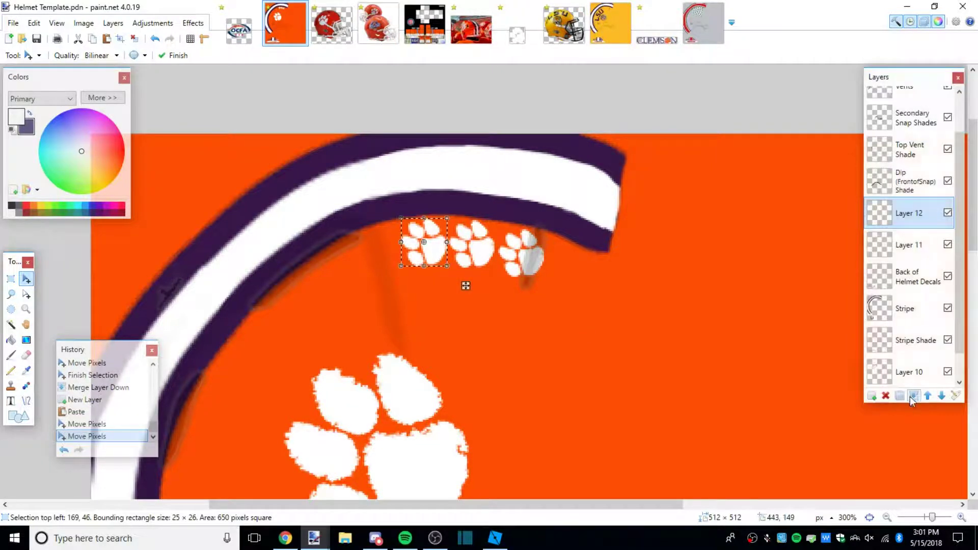
click(914, 396)
Start a second row with two 25-pixel paws below the first row and merge them into Layer 11
click(872, 395)
key(ctrl+v)
drag(564, 295, 548, 346)
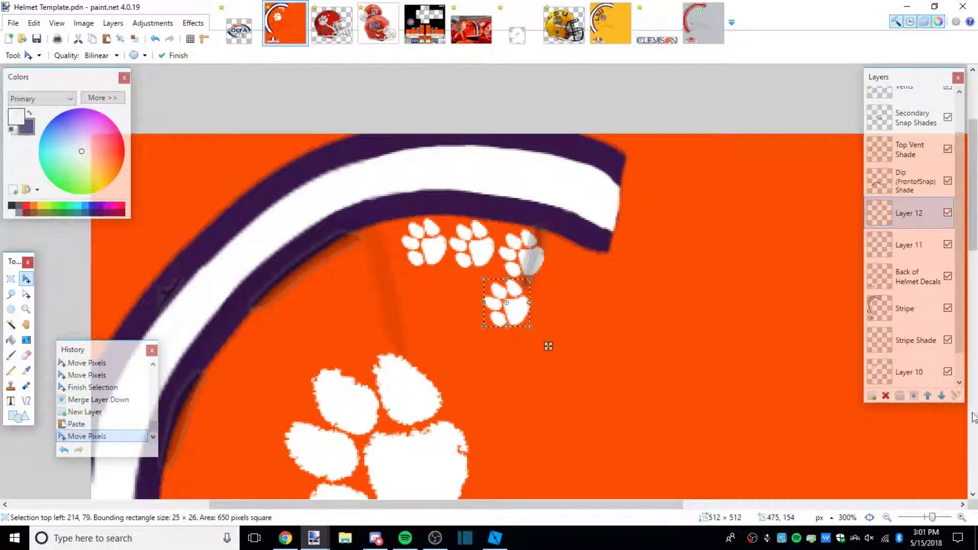
click(913, 397)
click(872, 397)
key(ctrl+v)
drag(564, 297, 497, 334)
scroll(518, 356, down, 3)
scroll(550, 382, up, 2)
scroll(550, 380, down, 2)
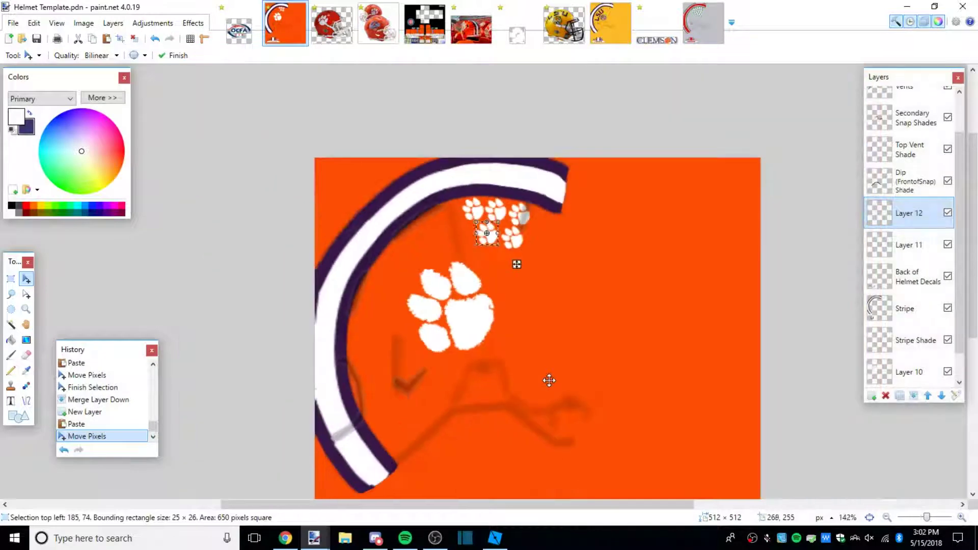
scroll(516, 264, up, 2)
drag(522, 246, 524, 246)
scroll(524, 247, up, 1)
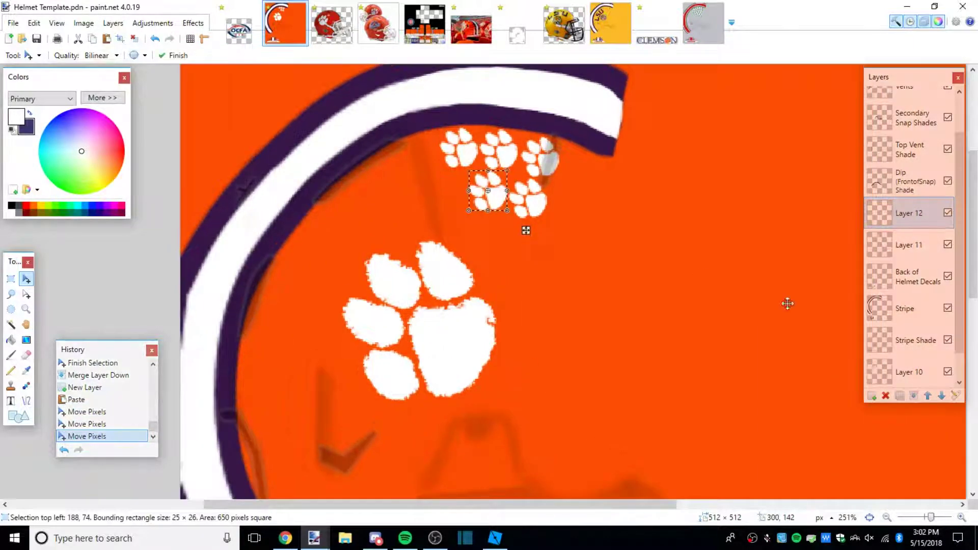
click(913, 395)
Delete the layer holding the 25-pixel paws and clear the selection
click(885, 396)
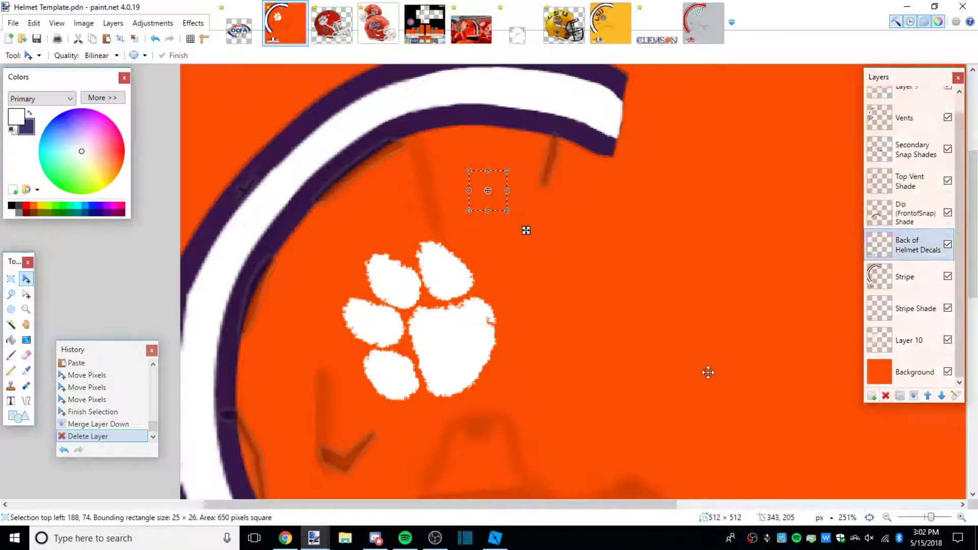
scroll(708, 372, down, 4)
scroll(708, 373, up, 2)
click(10, 278)
key(ctrl+d)
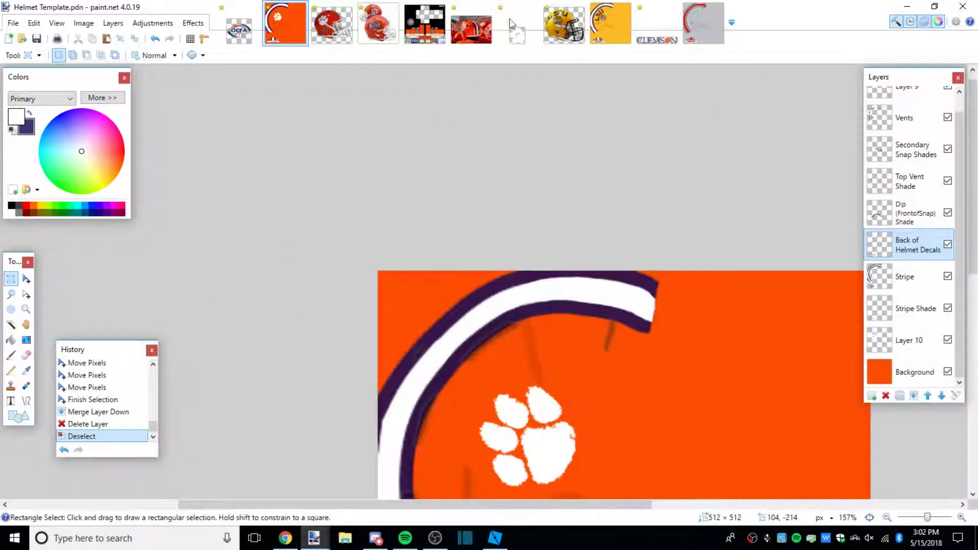
Switch to the white paw image and undo its selection and 25-pixel resize
click(515, 25)
click(155, 39)
click(155, 39)
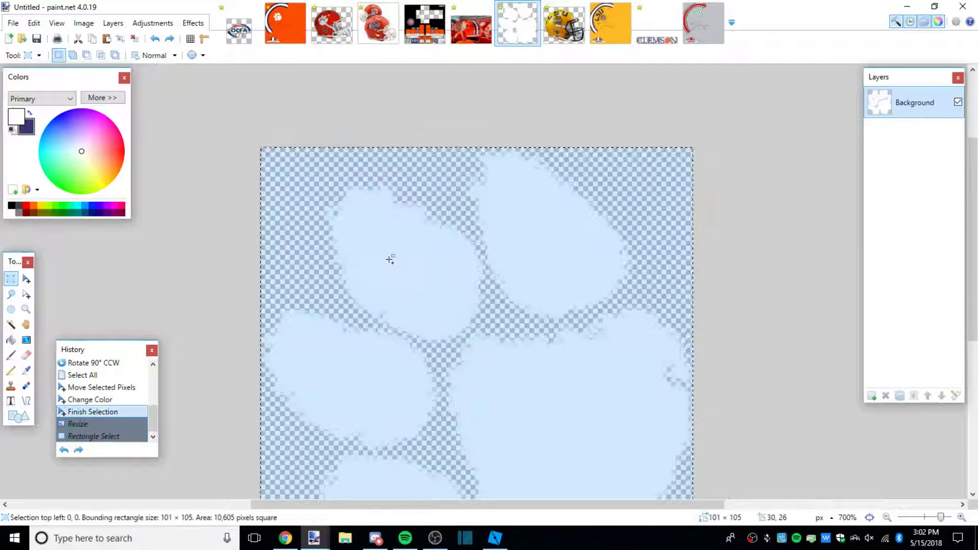
Try resizing the white paw image to a width of 22 pixels
key(ctrl+r)
text(22)
key(Return)
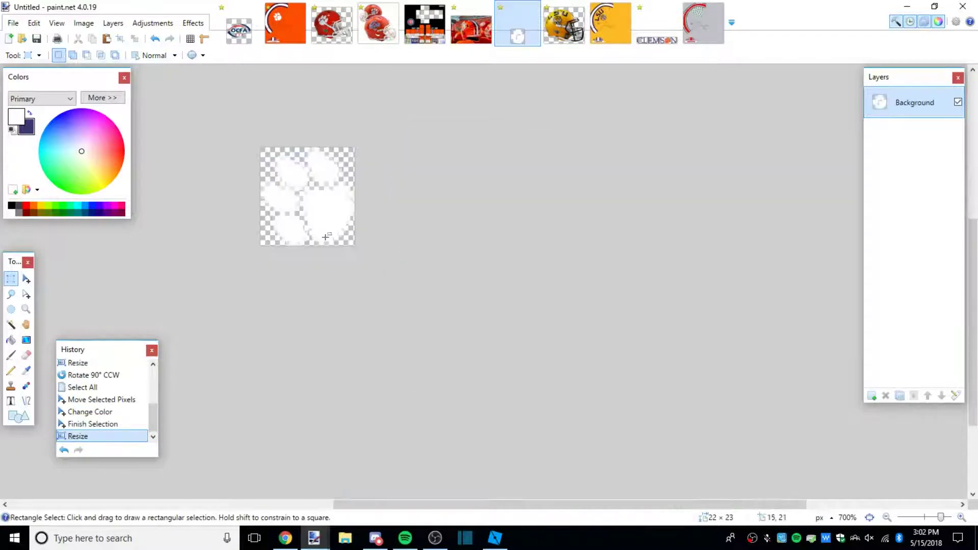
click(155, 40)
Resize the white paw image to a width of 20 pixels, keeping its aspect ratio, and select the whole paw
key(ctrl+r)
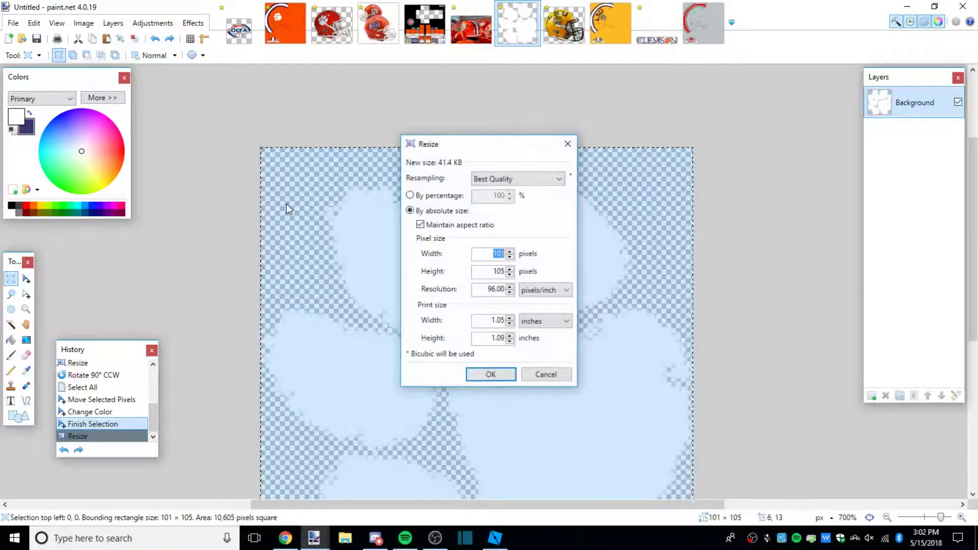
text(20)
key(Return)
drag(256, 143, 402, 267)
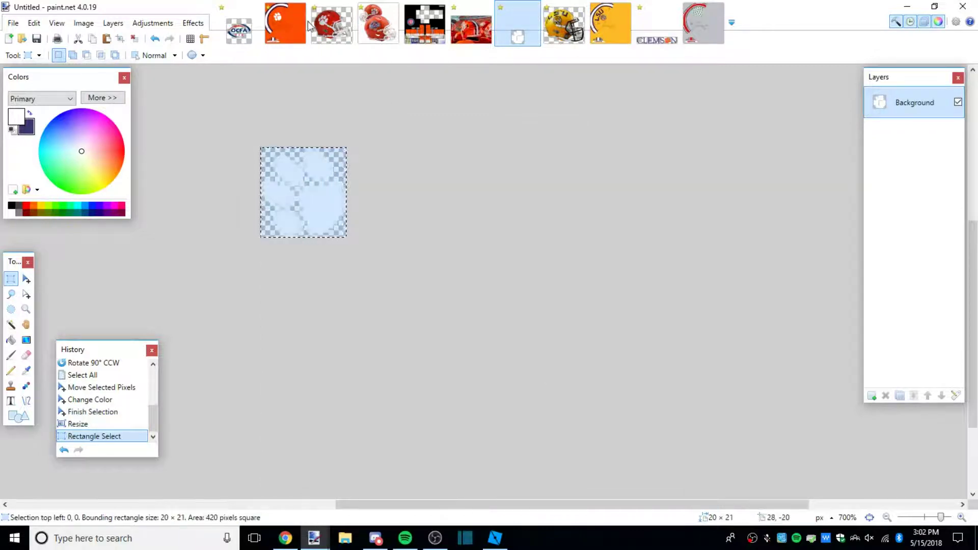
Paste the 20-pixel paw onto a new layer of the helmet template and line up five copies along the stripe's inner edge
click(298, 26)
scroll(573, 316, up, 2)
key(ctrl+shift+n)
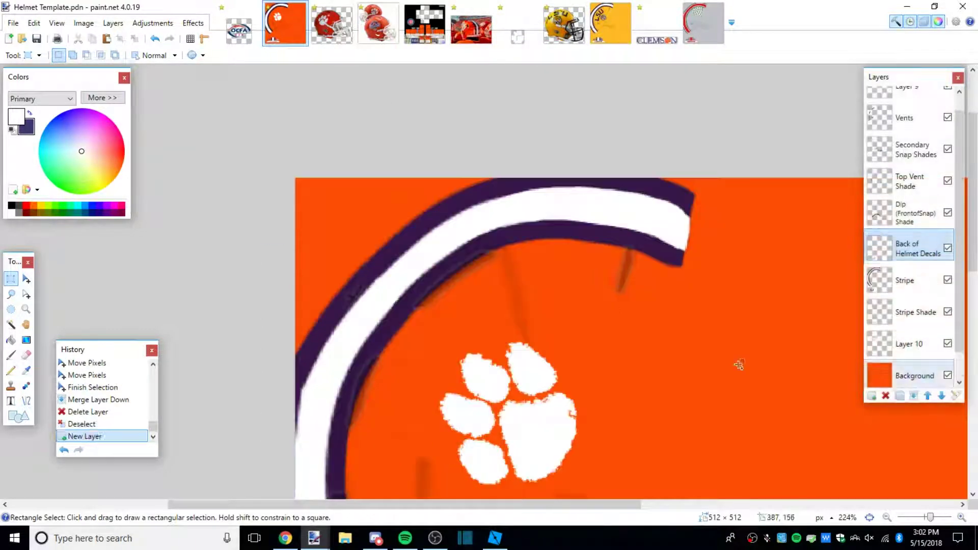
key(ctrl+v)
drag(342, 229, 500, 285)
scroll(653, 301, up, 1)
key(ctrl+v)
key(ctrl+v)
key(ctrl+v)
key(ctrl+v)
key(ctrl+v)
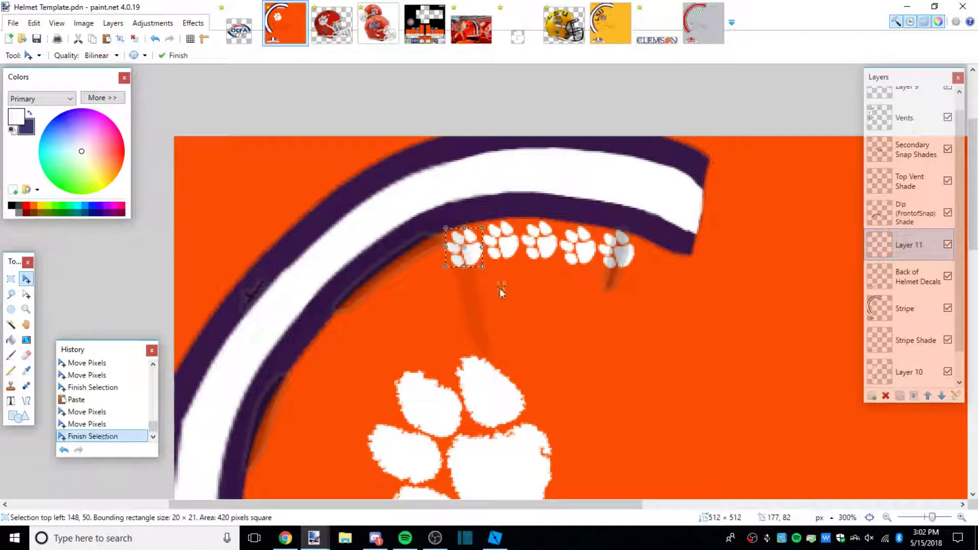
Paste more small paws below the first row, forming rows of five, three and one, and clear the selection
drag(614, 341, 596, 366)
key(ctrl+v)
key(ctrl+v)
key(ctrl+v)
key(ctrl+v)
key(ctrl+v)
key(ctrl+v)
key(ctrl+v)
drag(529, 326, 490, 327)
key(ctrl+v)
scroll(688, 370, down, 3)
scroll(688, 378, up, 1)
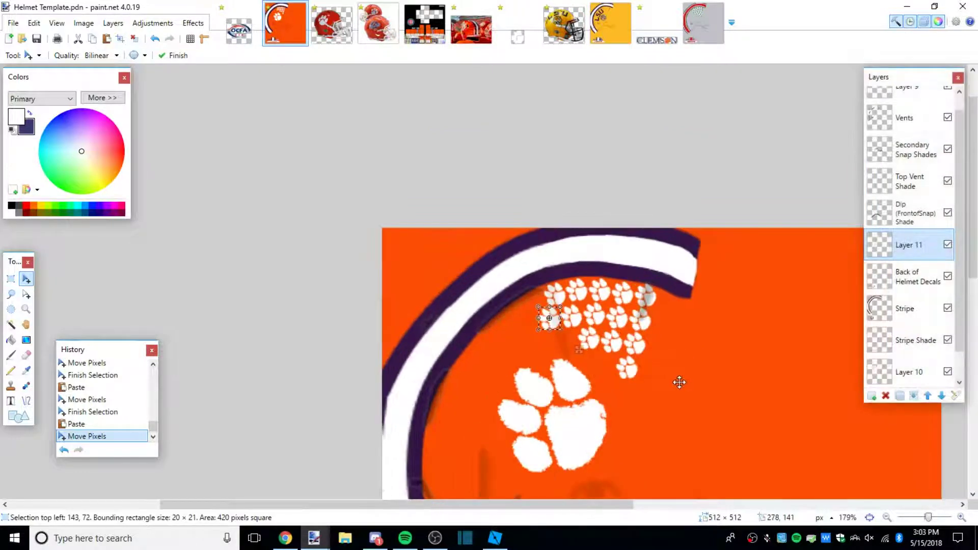
click(10, 279)
click(265, 309)
Compare the whole helmet template with the reference photos, checking the flag, stripe and paw stickers on the stadium helmet
scroll(563, 340, down, 3)
scroll(654, 361, down, 3)
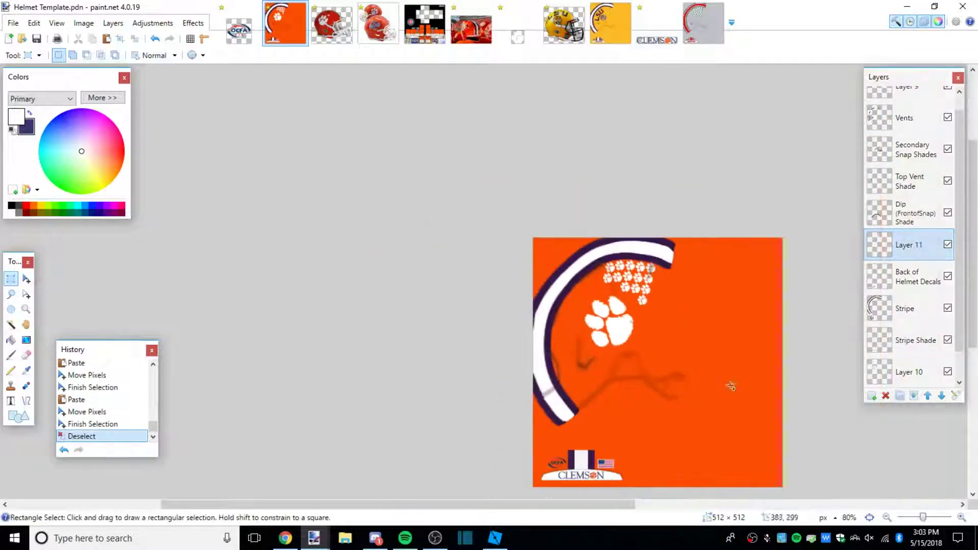
scroll(764, 382, up, 2)
scroll(717, 419, down, 3)
drag(641, 504, 669, 496)
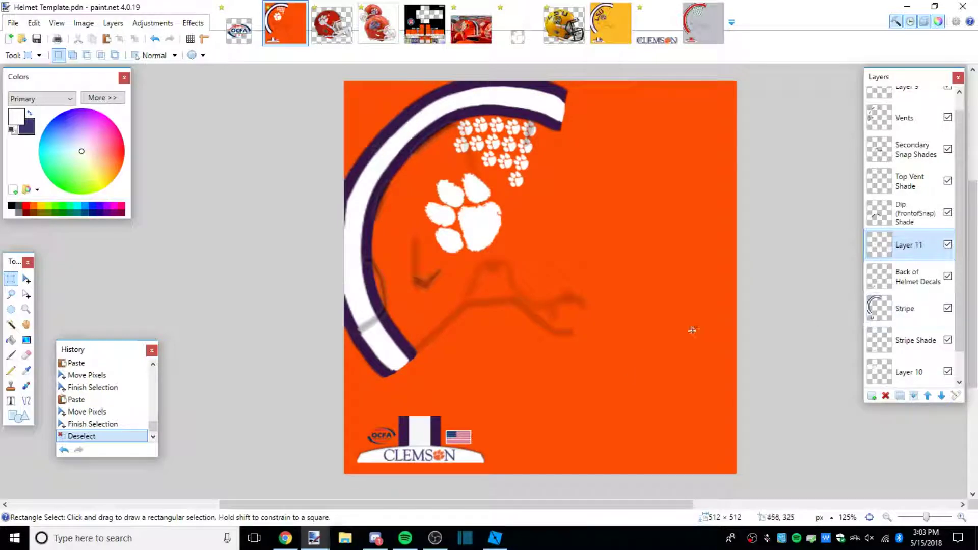
click(335, 27)
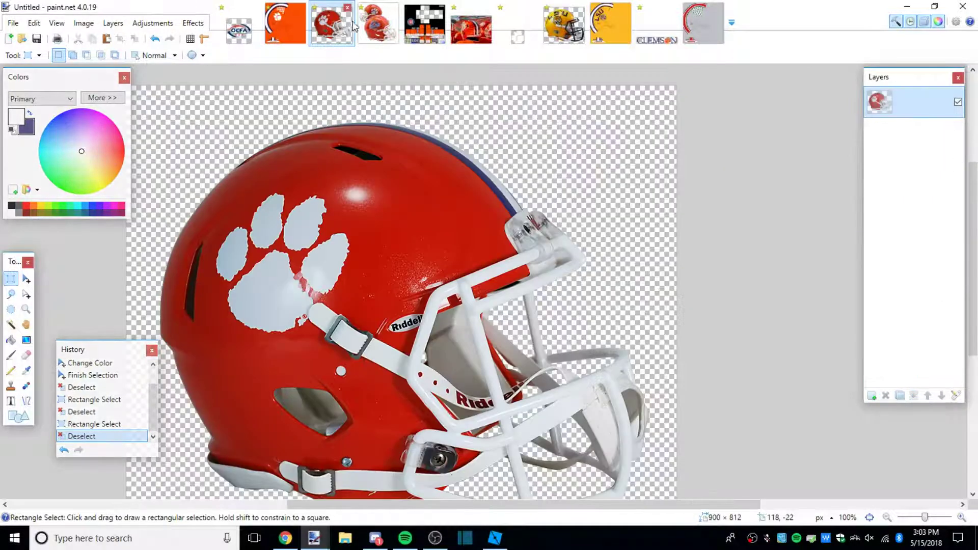
click(474, 28)
mouse_move(549, 228)
mouse_down()
mouse_move(610, 303)
mouse_move(591, 324)
mouse_move(596, 332)
mouse_up()
click(615, 274)
click(596, 332)
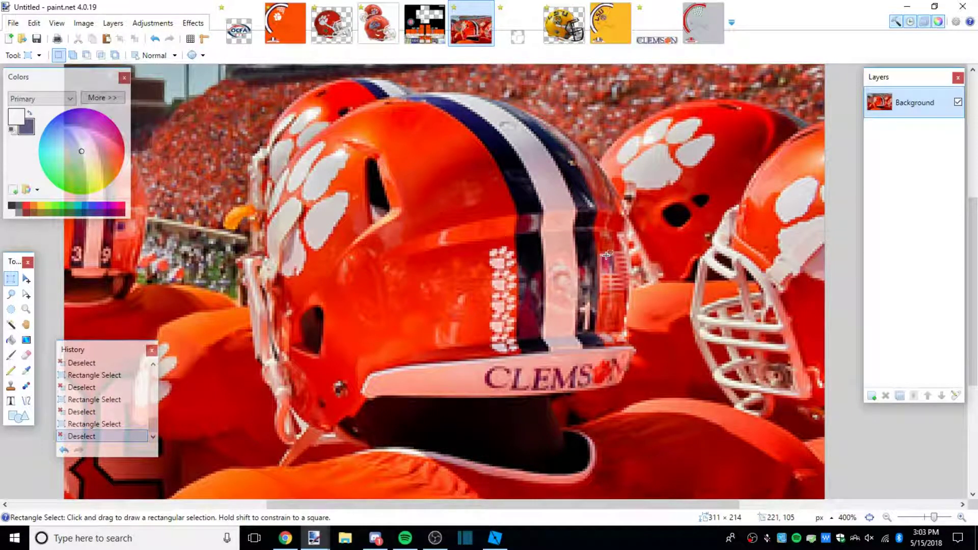
drag(595, 245, 649, 309)
click(649, 309)
drag(465, 229, 533, 396)
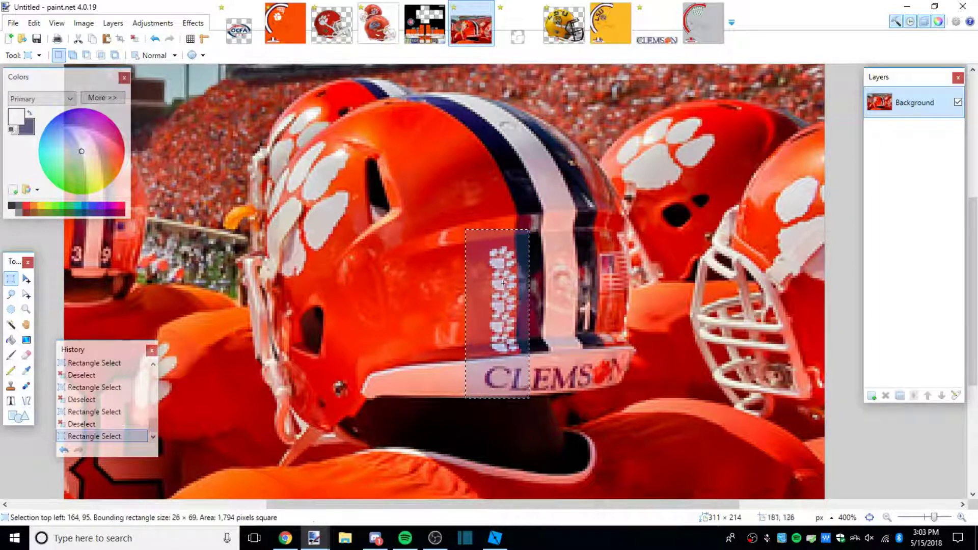
click(511, 238)
click(302, 41)
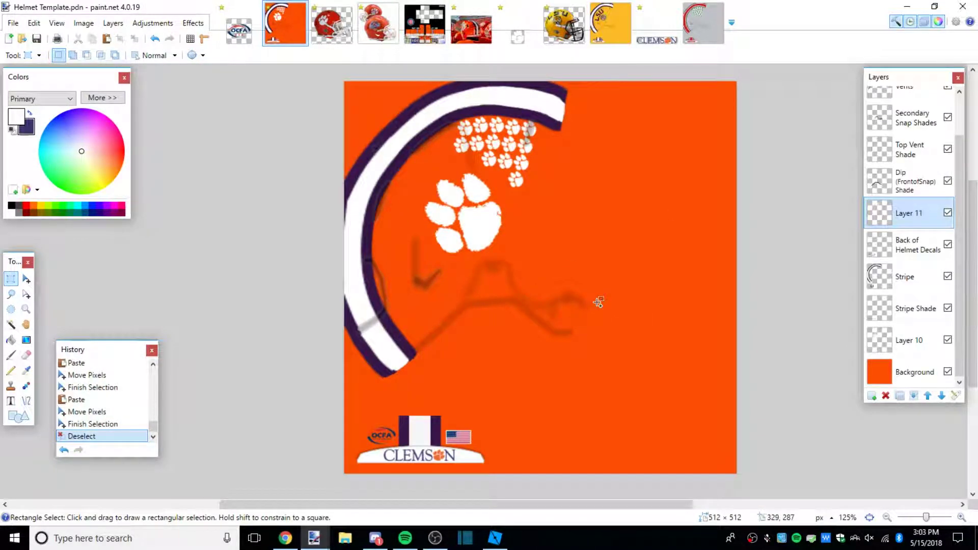
Flatten the helmet template and open the OCFA folder inside SpeedFlex Helmet as the destination for saving a copy
key(ctrl+shift+f)
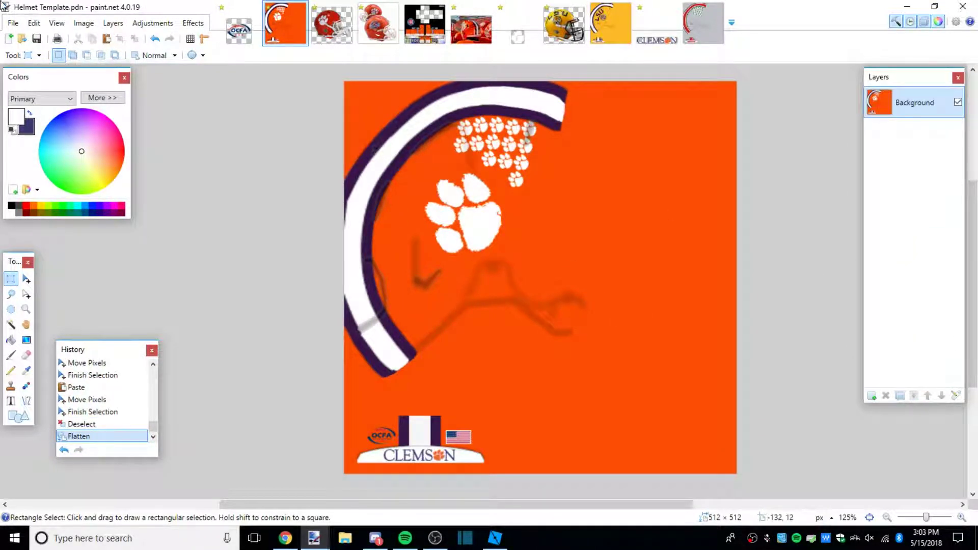
click(13, 23)
click(47, 122)
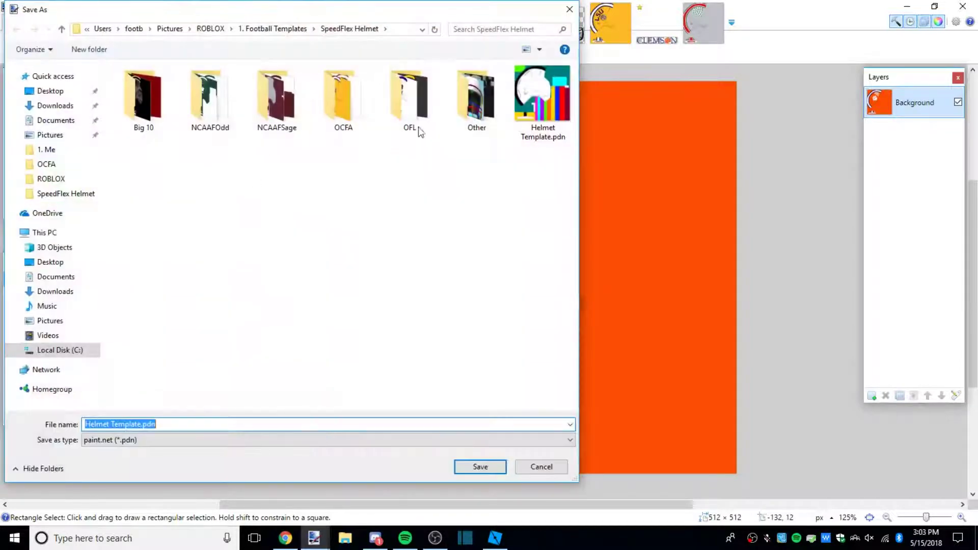
double_click(409, 102)
click(336, 29)
double_click(342, 102)
Save the flattened helmet as a PNG file named Clemson Helmet Orange
click(158, 438)
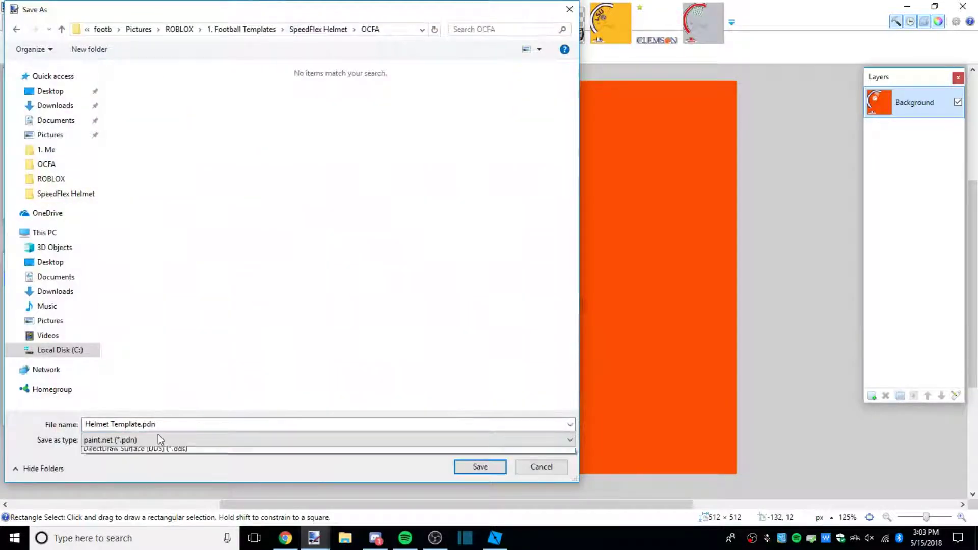
click(152, 490)
click(171, 426)
text(C)
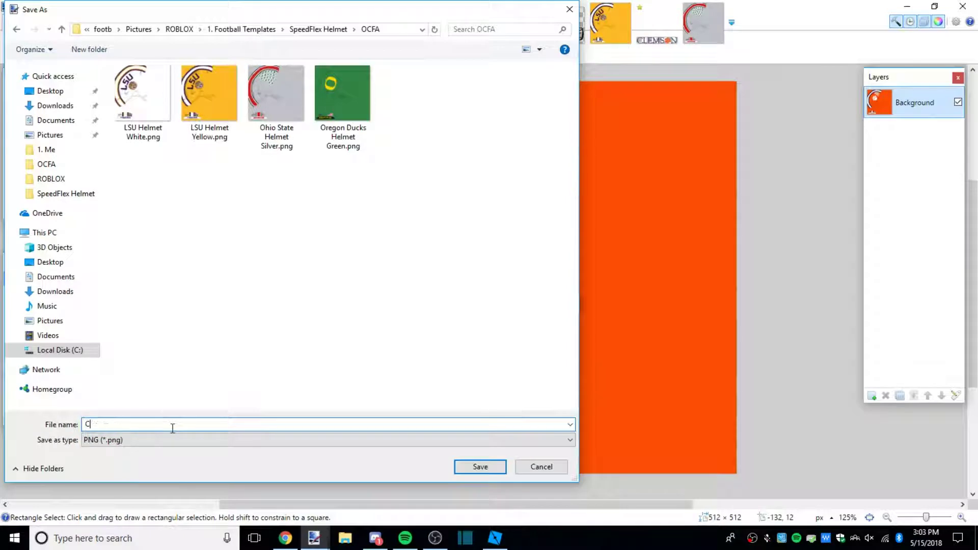
text(lemson Helmet Ora)
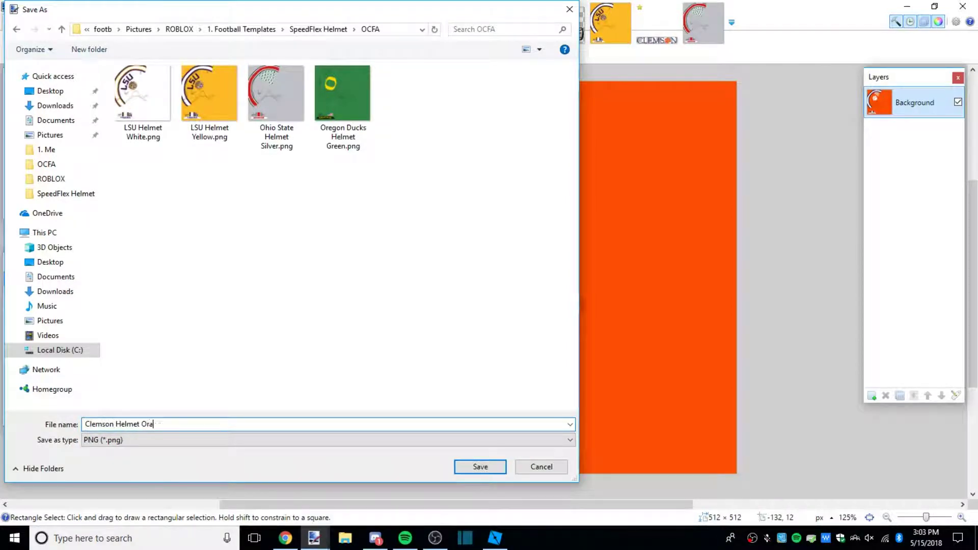
text(nge)
key(Return)
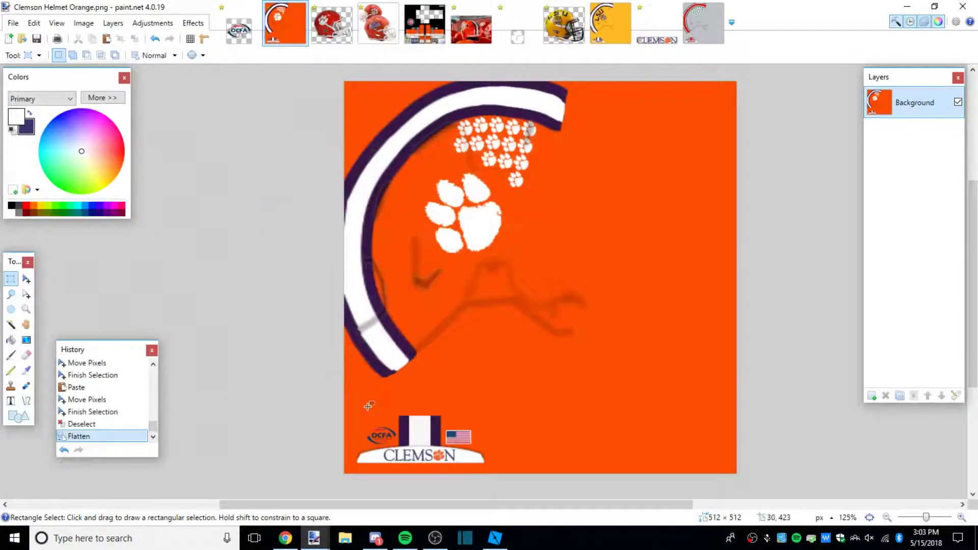
drag(511, 506, 526, 506)
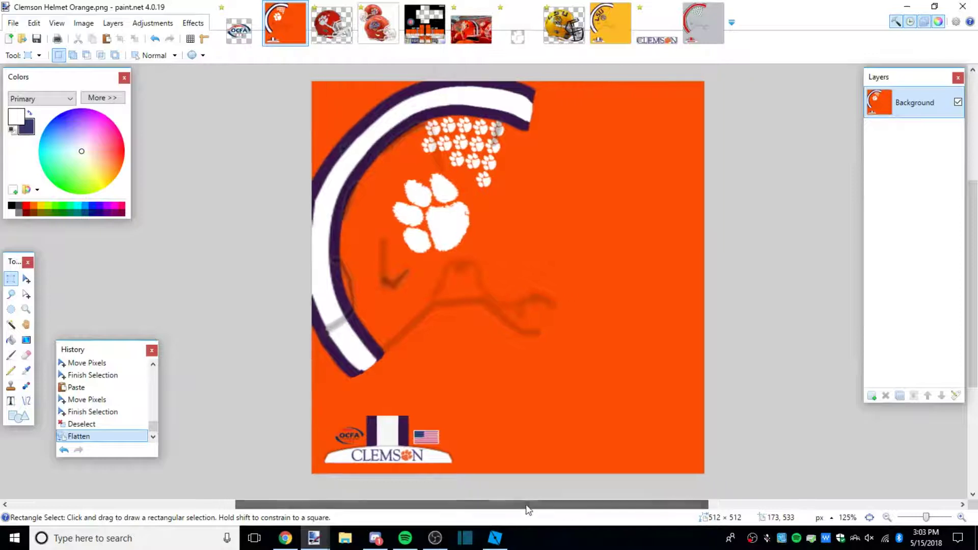
drag(387, 170, 484, 250)
click(473, 238)
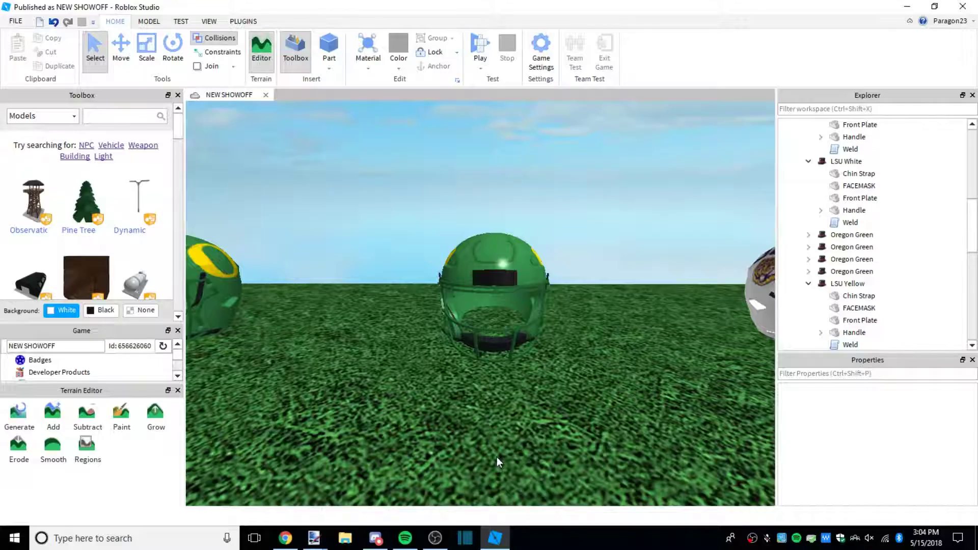
Switch to Roblox Studio and examine the green, LSU and silver helmets lined up in the NEW SHOWOFF place
key(d)
key(s)
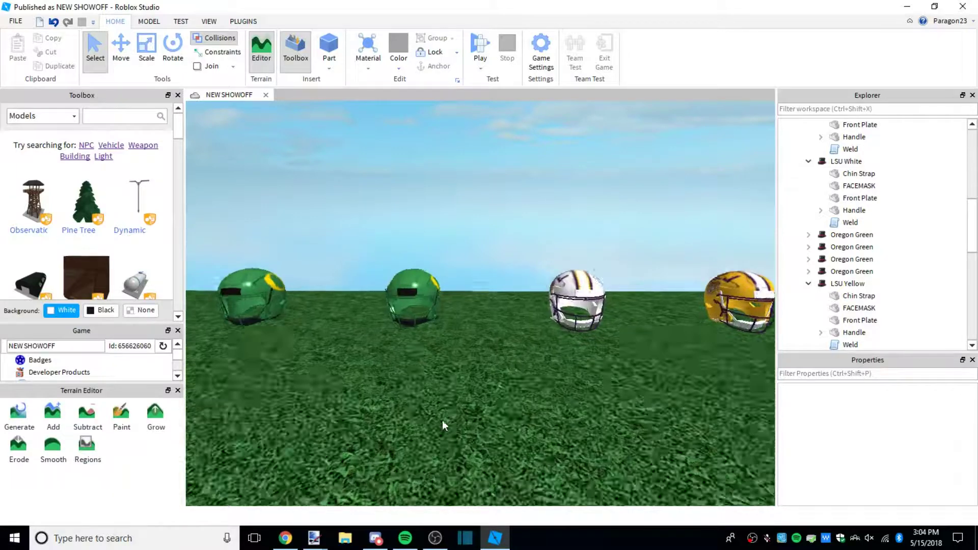
key(a)
key(w)
right_click(443, 399)
key(a)
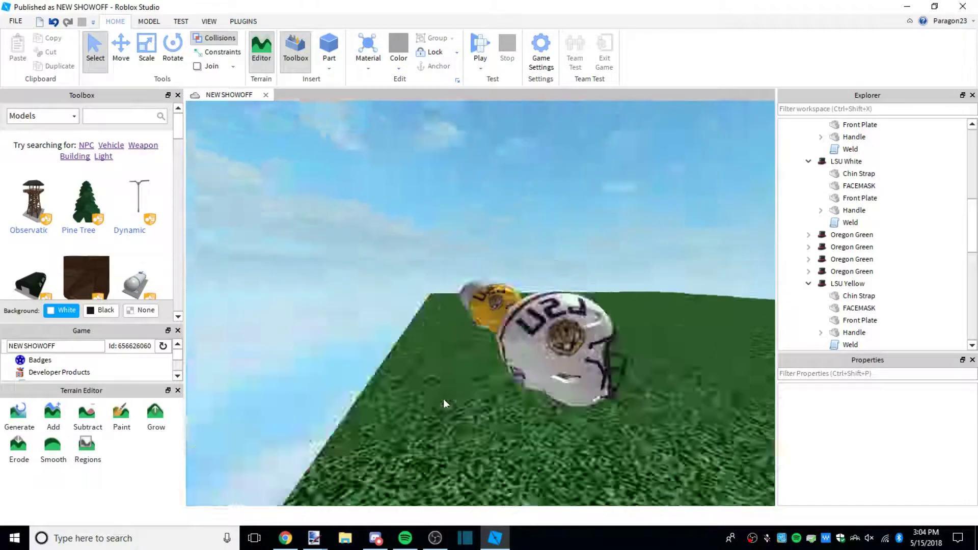
key(w)
key(s)
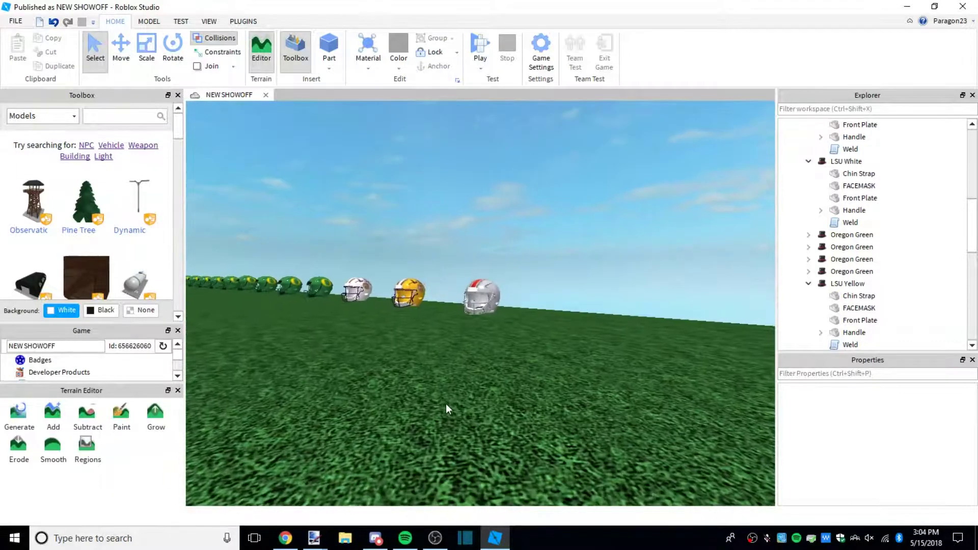
key(w)
right_click(445, 404)
key(d)
right_click(446, 404)
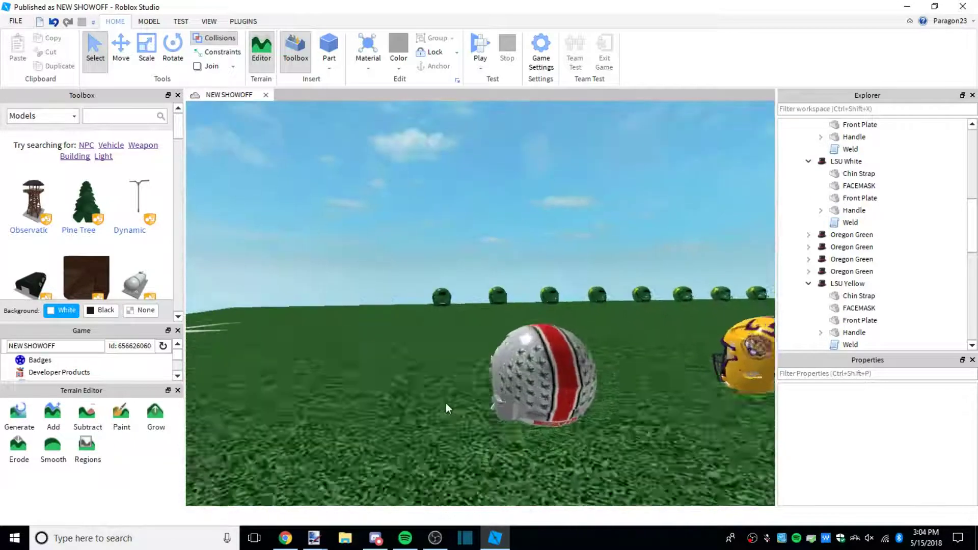
key(w)
key(s)
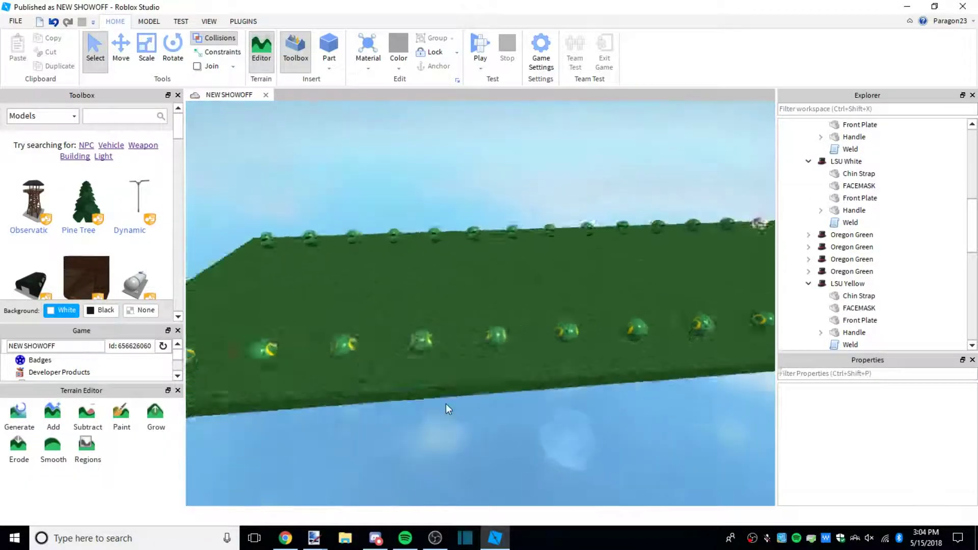
right_click(445, 404)
key(w)
right_click(445, 404)
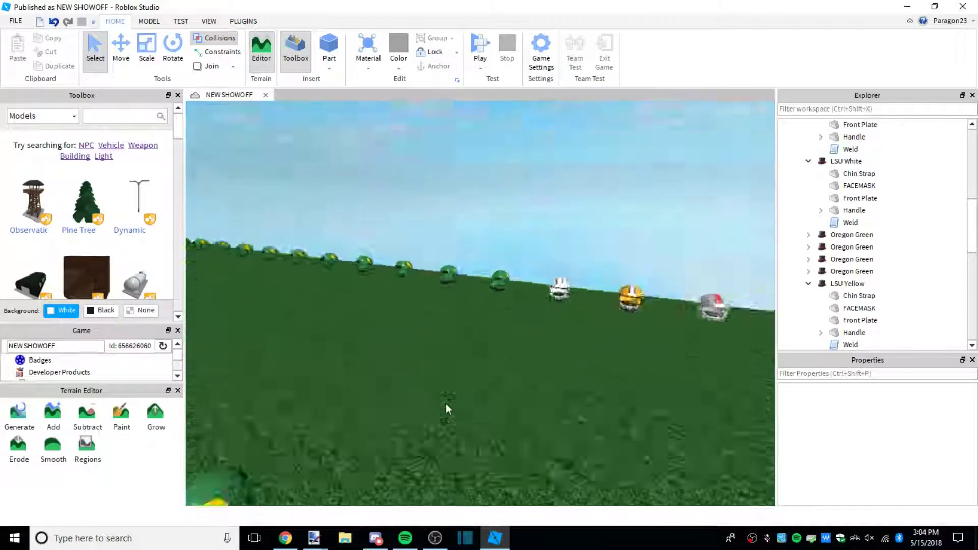
key(s)
key(w)
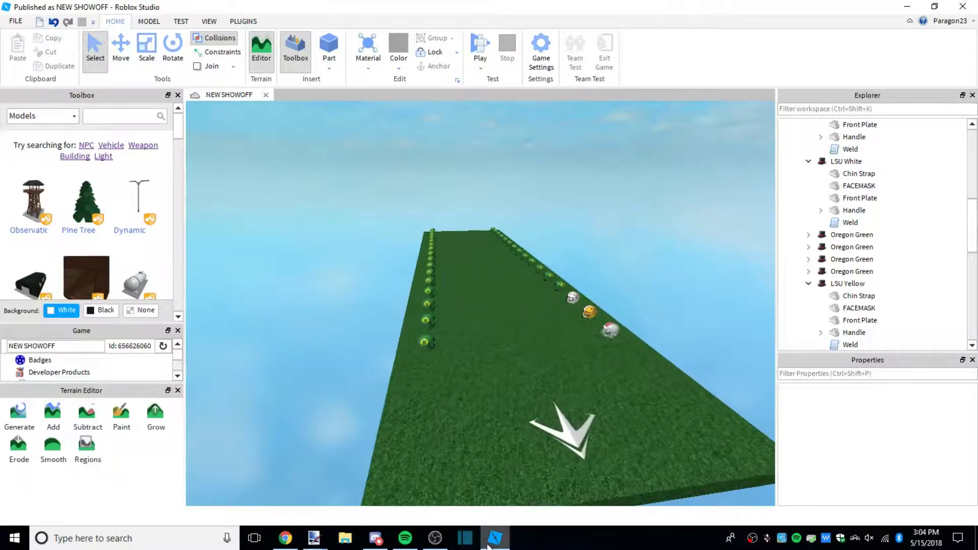
Survey both rows of helmets along the full length of the grass platform
mouse_move(487, 545)
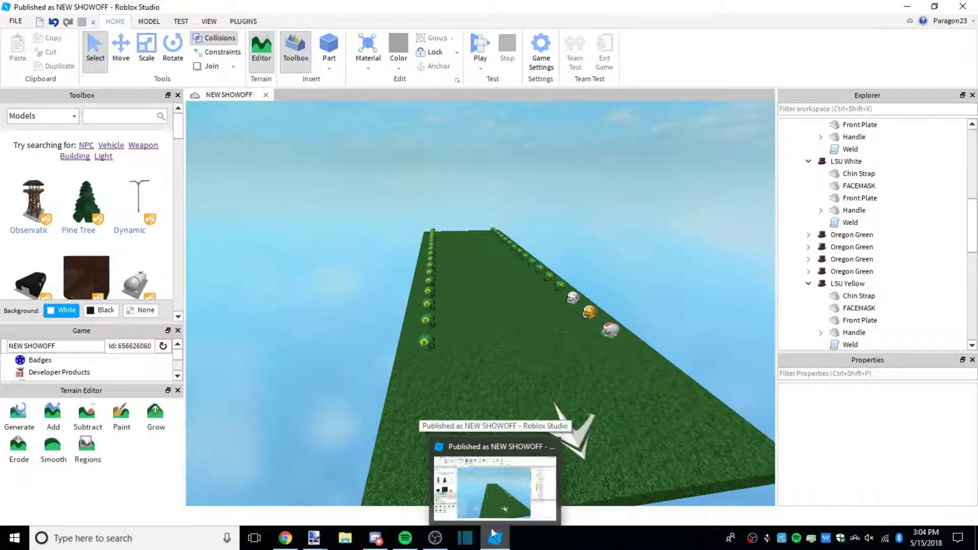
right_click(576, 334)
key(w)
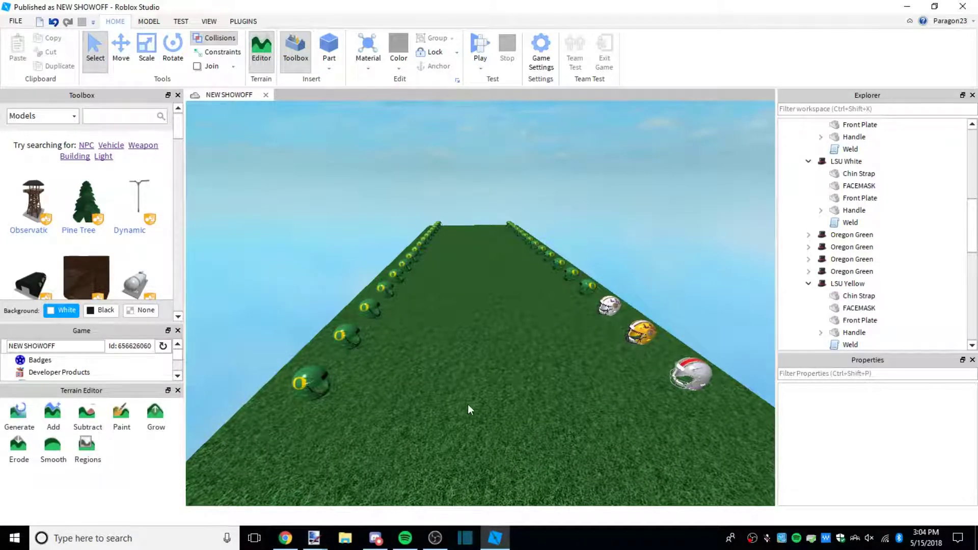
key(Right)
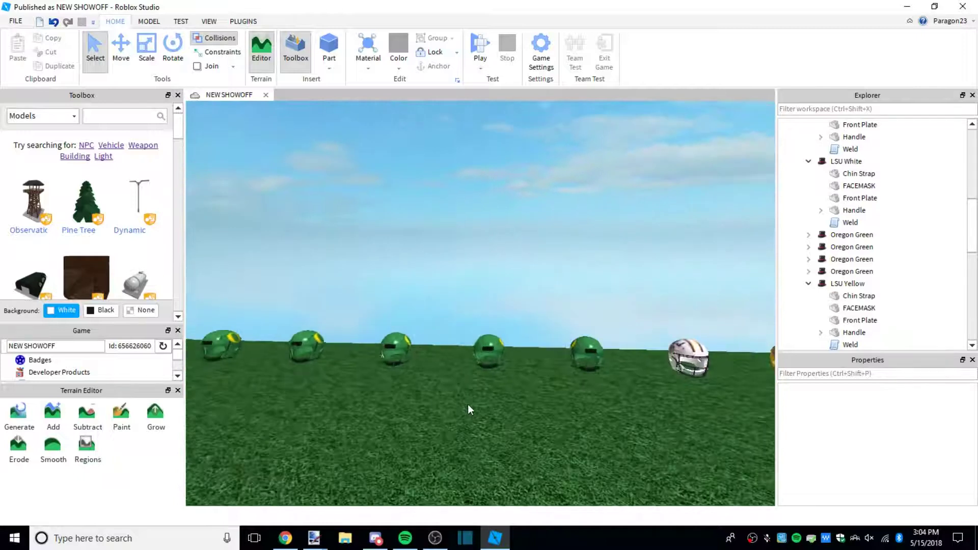
key(s)
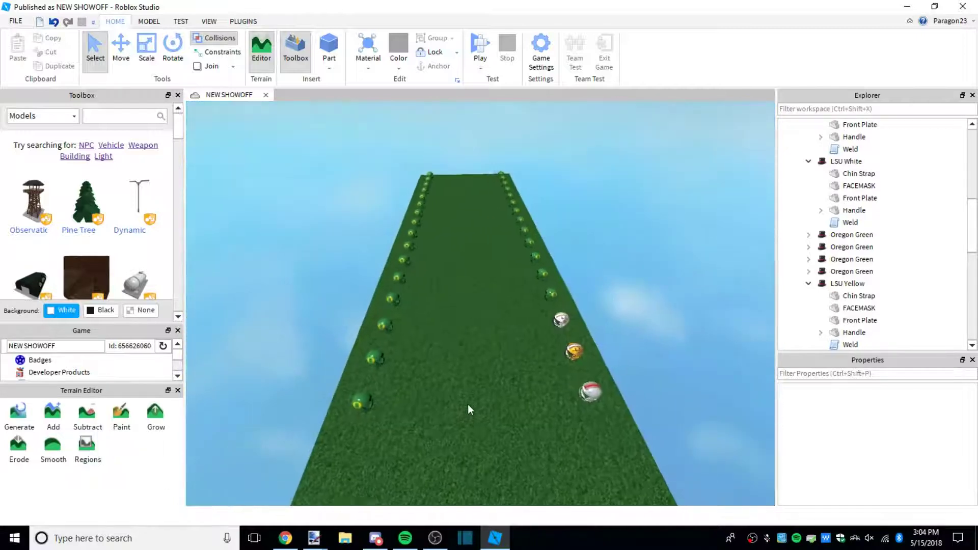
key(w)
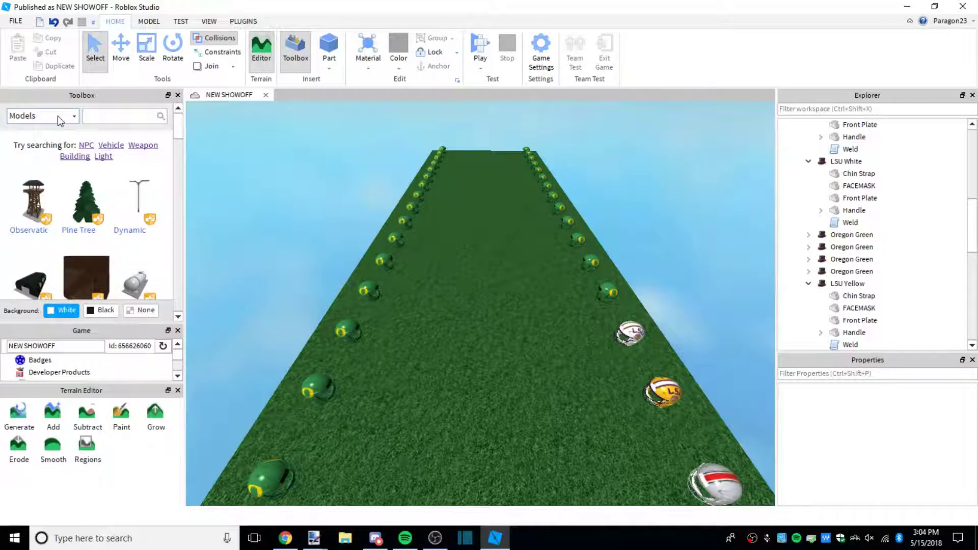
key(w)
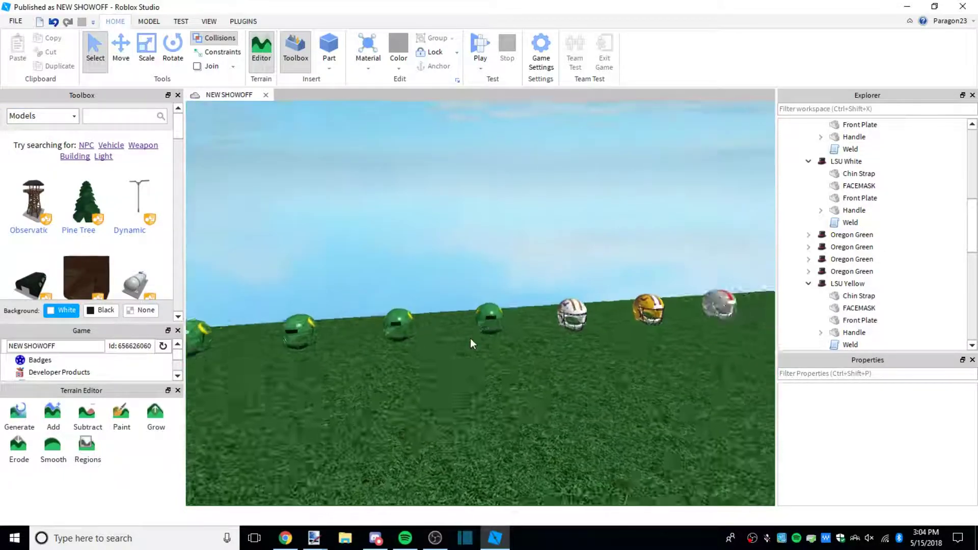
Find the green helmet beside the white LSU one in the object hierarchy, collapsing the OSU Silver and LSU White groups
key(w)
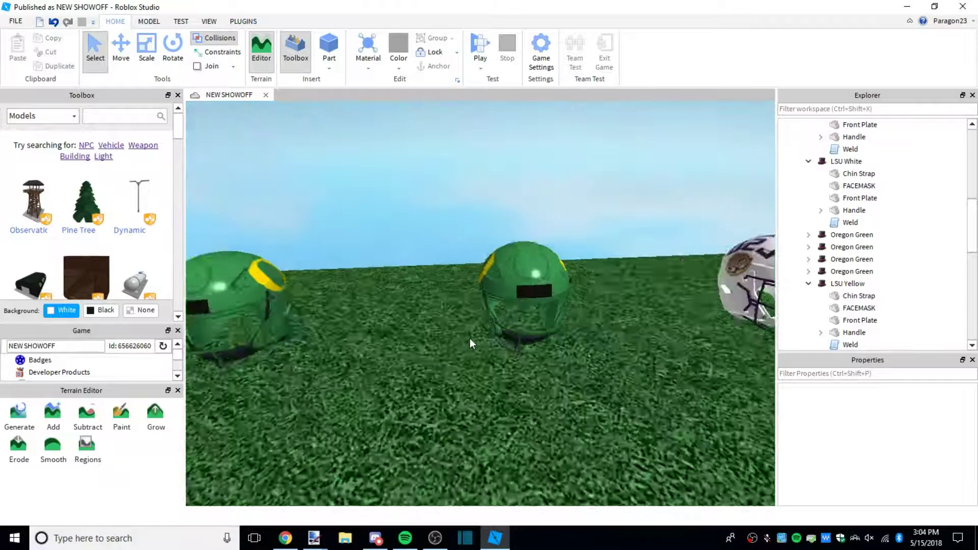
key(Down)
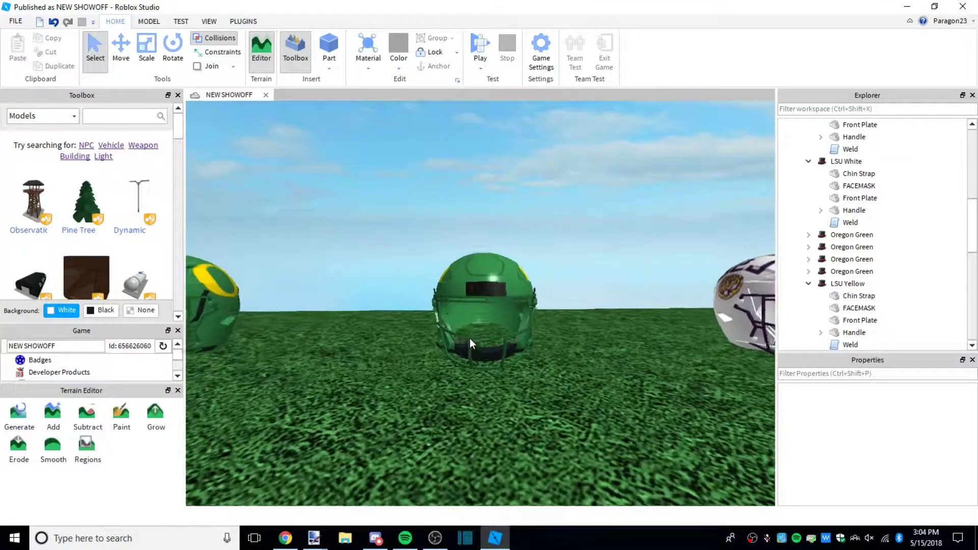
click(536, 344)
right_click(587, 441)
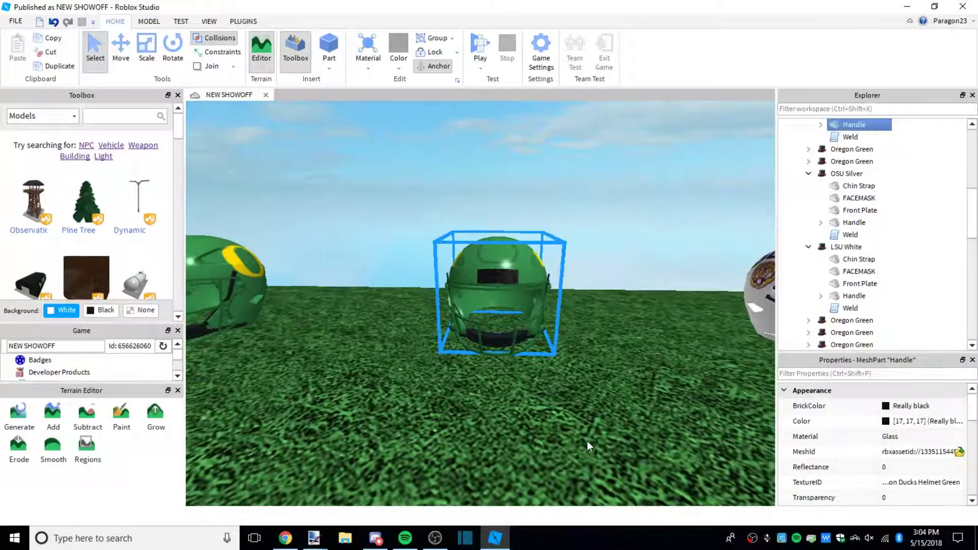
scroll(881, 237, up, 1)
click(809, 212)
click(810, 233)
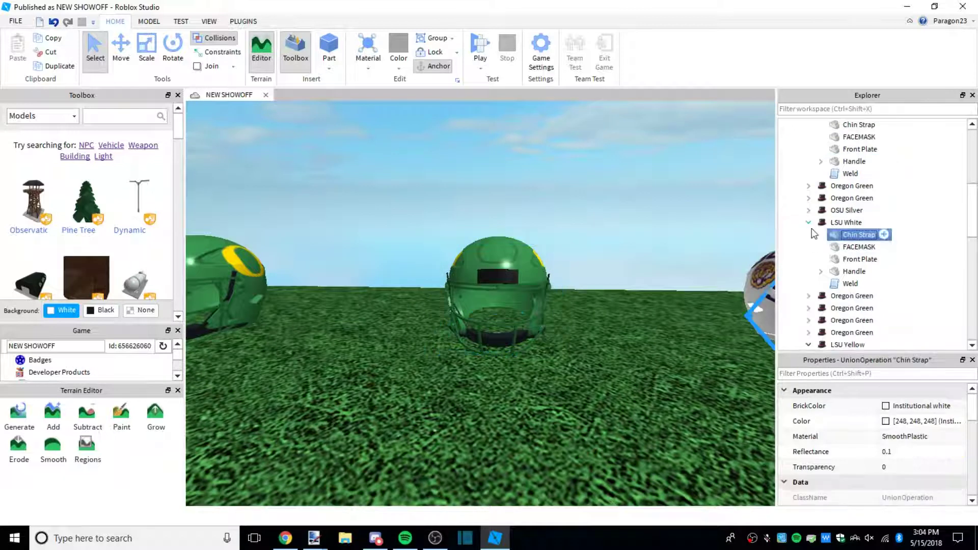
click(809, 223)
scroll(856, 245, up, 3)
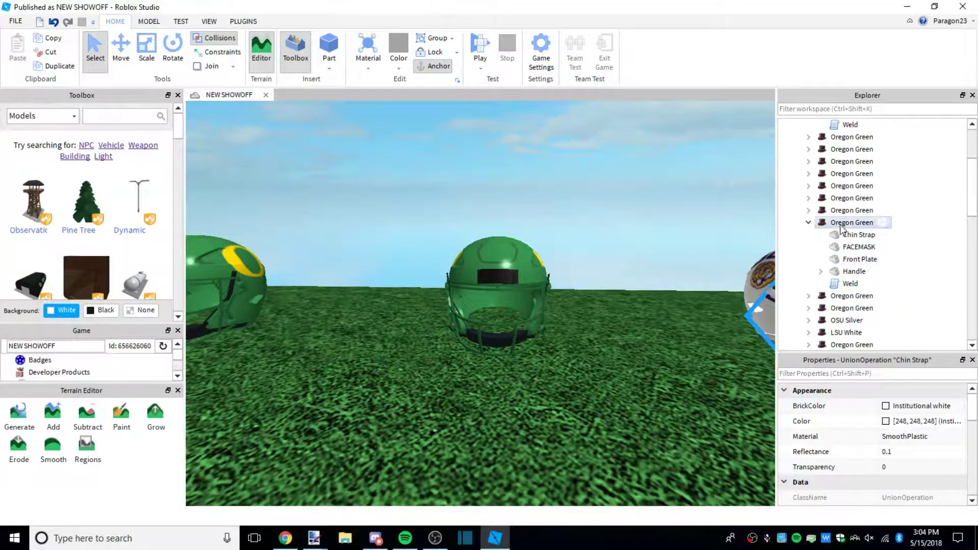
Rename the expanded Oregon Green hat to Clemson Orange
click(849, 224)
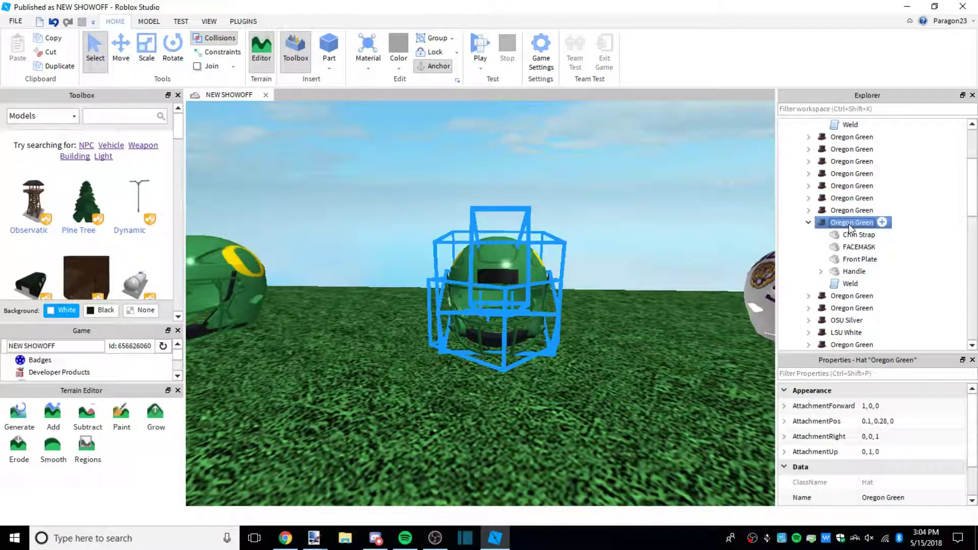
click(910, 498)
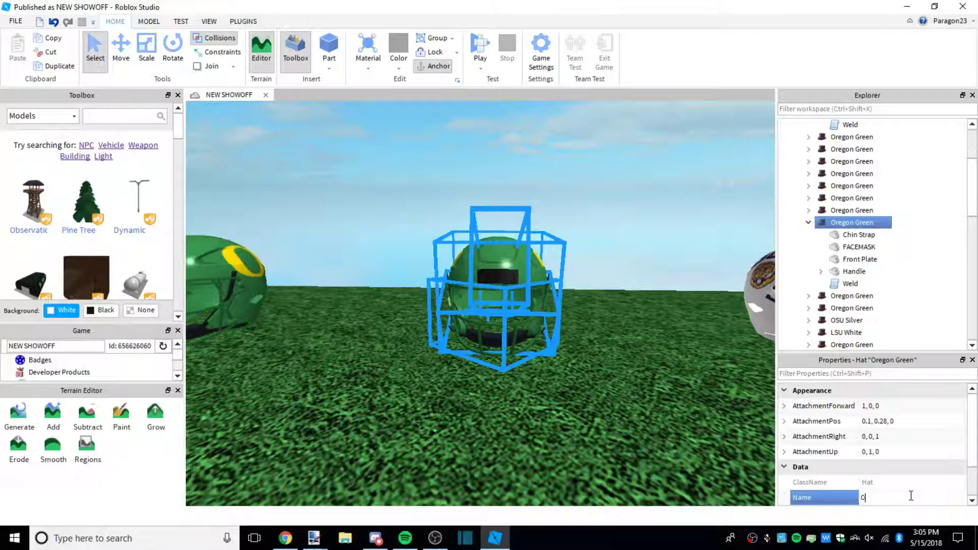
text(Clemson Orange)
key(Return)
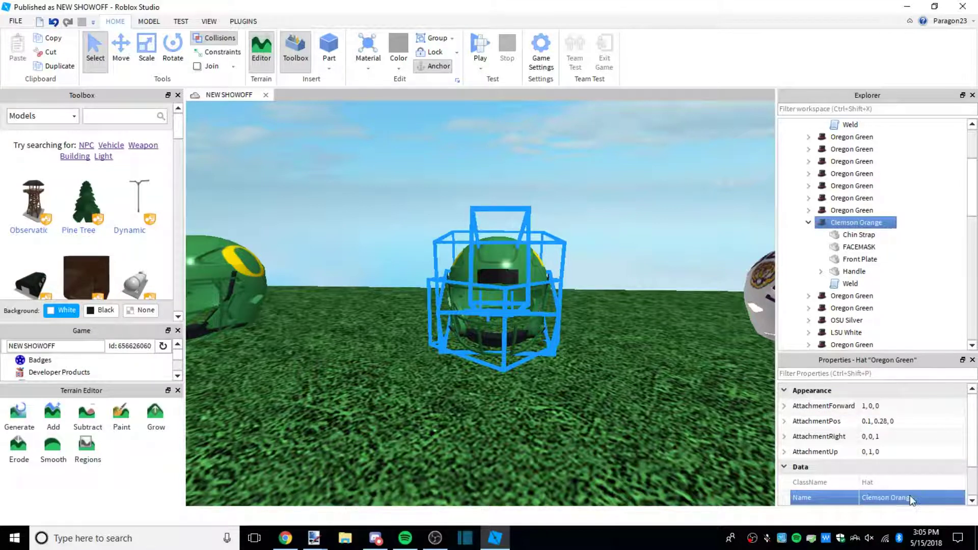
Examine the Clemson Orange helmet up close and from the side, with its shell selected
scroll(651, 263, up, 3)
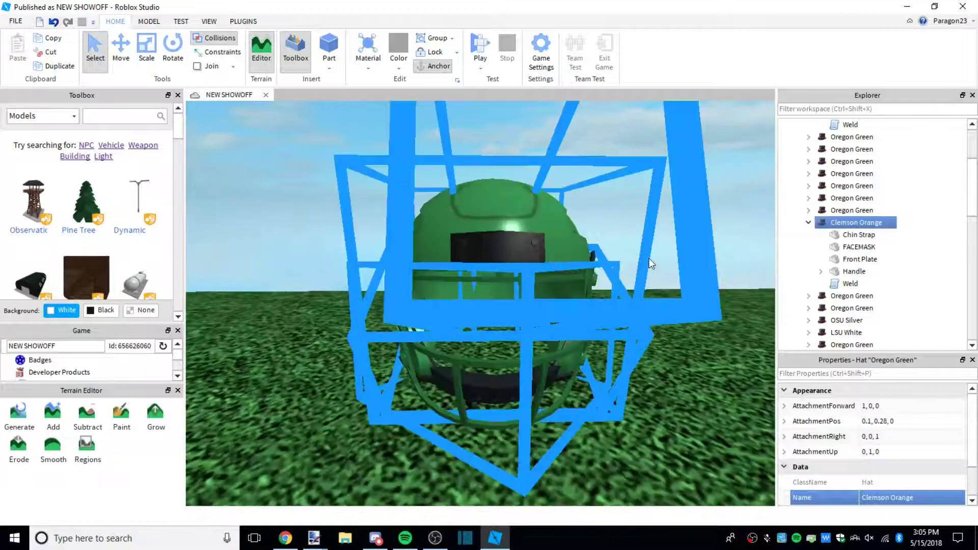
scroll(651, 263, down, 2)
scroll(651, 263, up, 1)
scroll(648, 257, down, 1)
scroll(648, 258, up, 3)
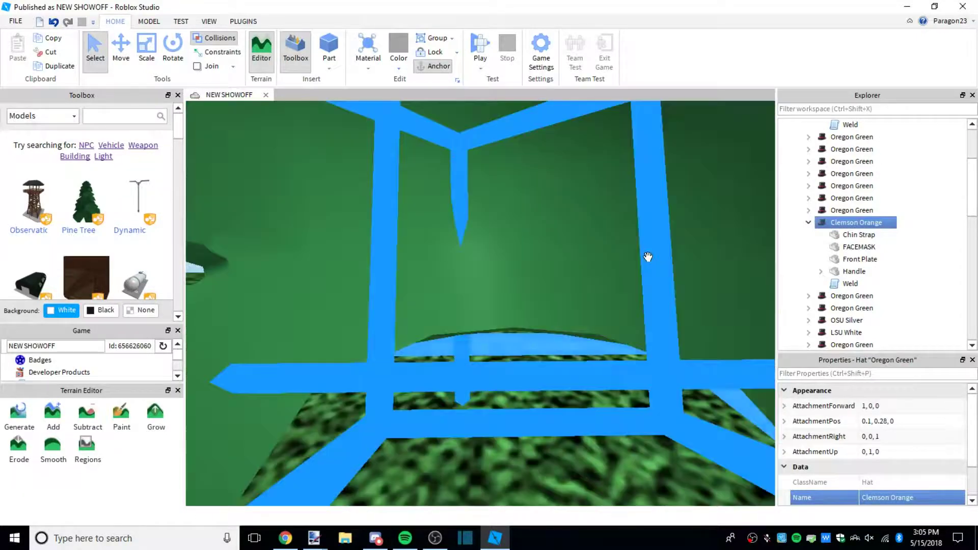
scroll(648, 258, down, 3)
click(648, 246)
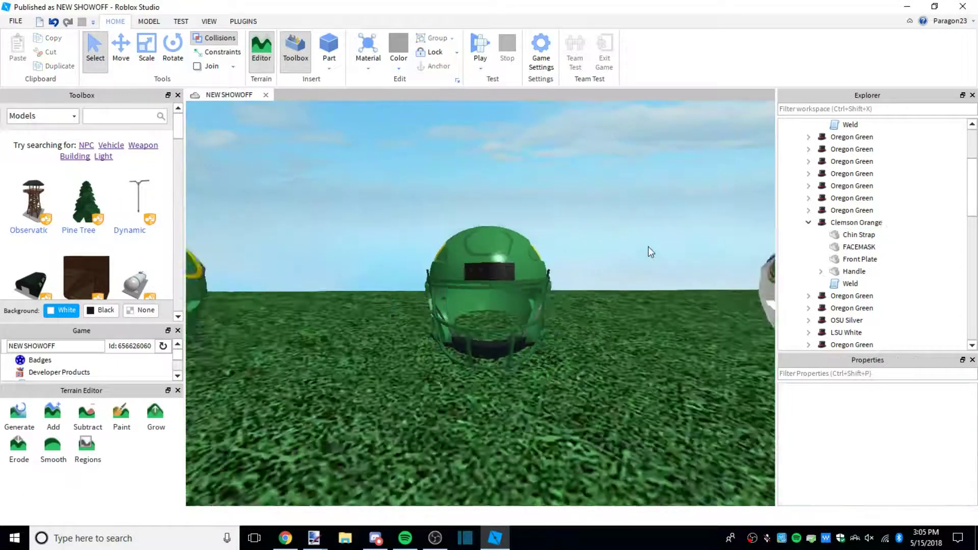
click(540, 270)
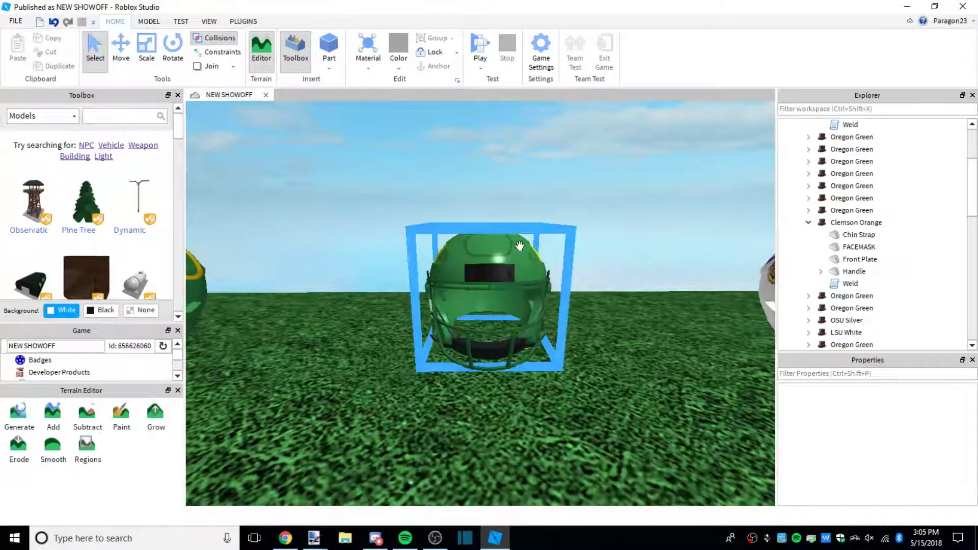
drag(716, 278, 595, 254)
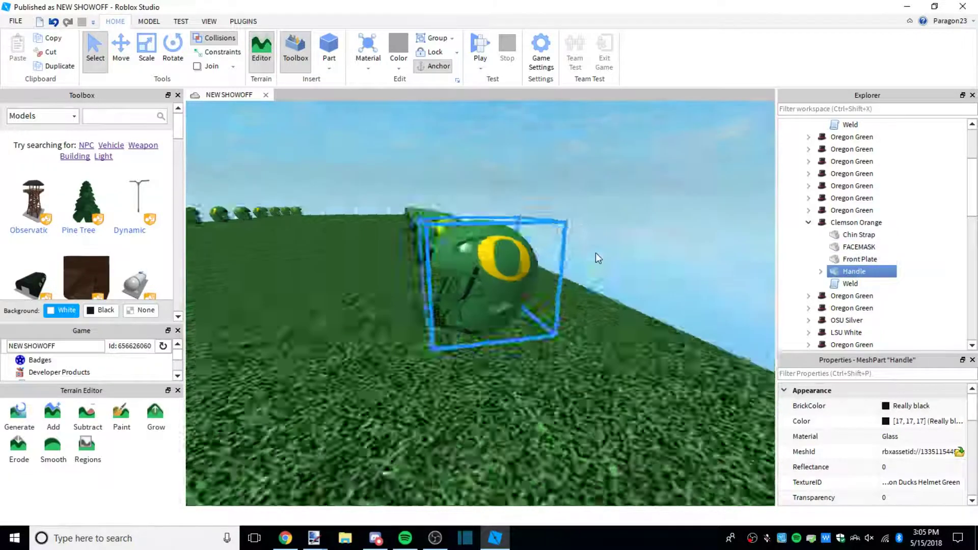
Try raising the helmet shell with the Move tool and undo the move
click(127, 49)
drag(555, 173, 555, 102)
click(53, 23)
drag(515, 281, 637, 296)
Check the Front Plate, FACEMASK and Chin Strap parts individually, trying a move on the face mask and undoing it
click(851, 260)
drag(631, 364, 609, 286)
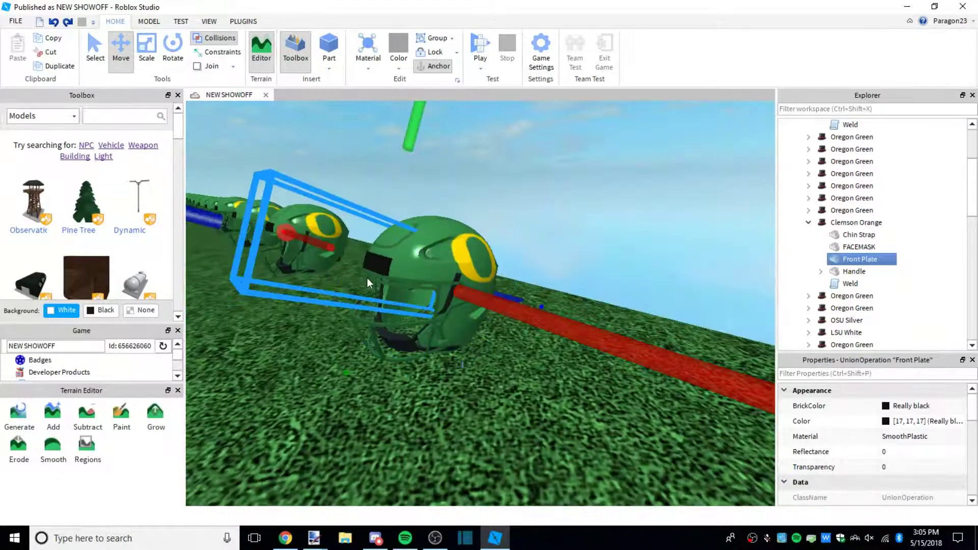
click(851, 248)
drag(532, 285, 535, 286)
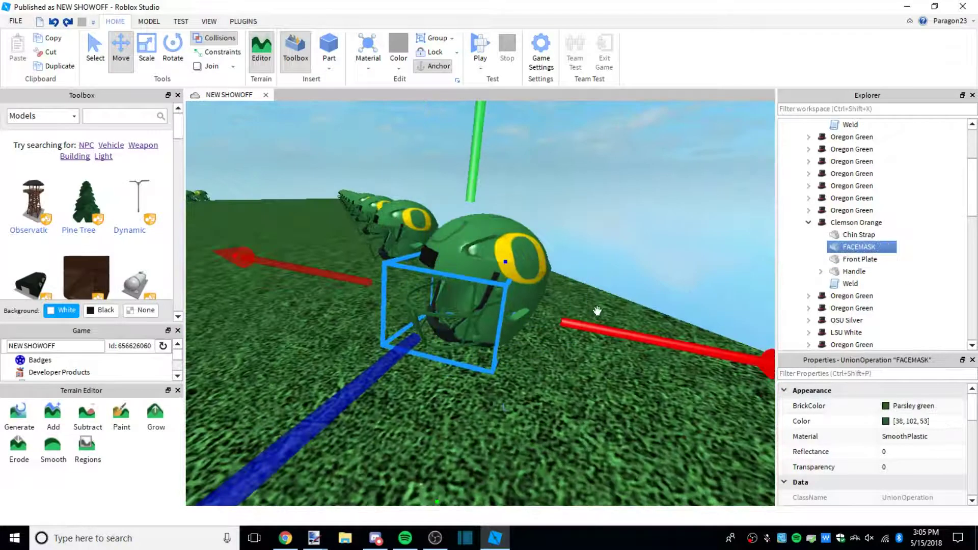
drag(613, 327, 477, 299)
click(52, 23)
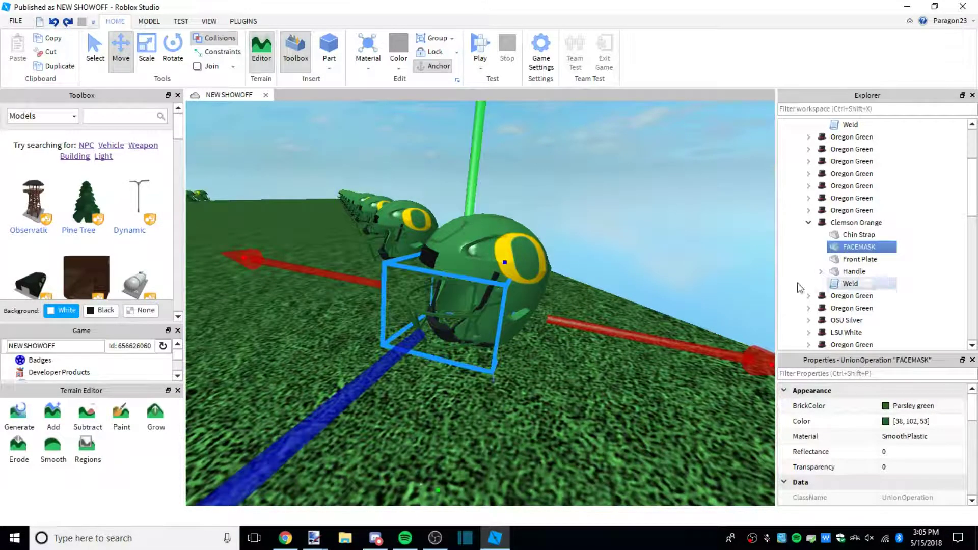
click(862, 236)
click(657, 265)
drag(657, 265, 613, 270)
Upload Clemson Helmet Orange.png as a new image and assign it as the texture of the Clemson Orange helmet's Handle
click(567, 269)
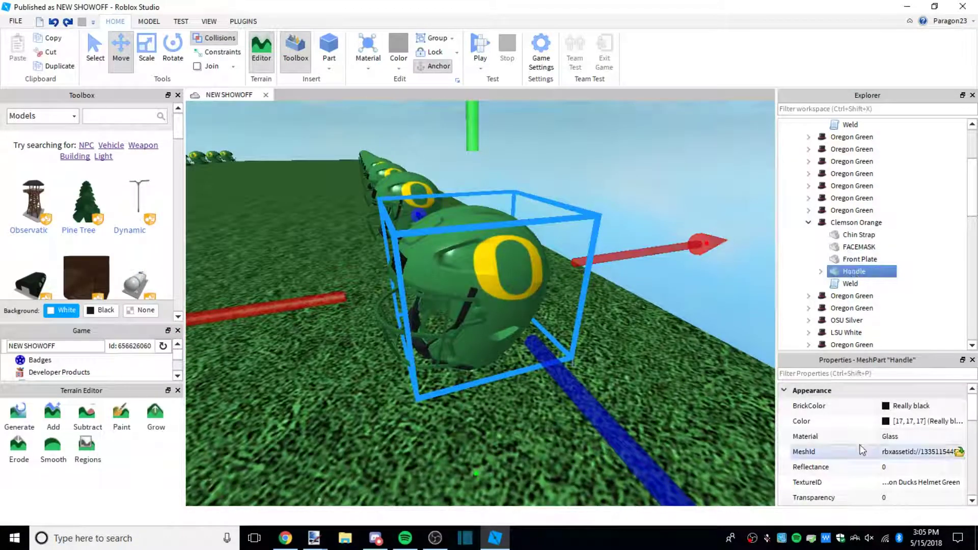
scroll(830, 436, down, 1)
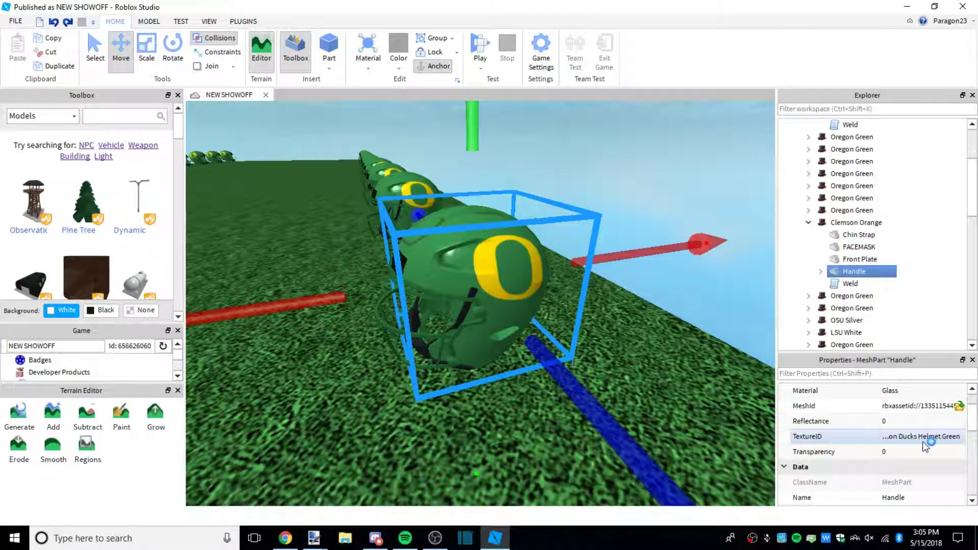
scroll(896, 472, down, 1)
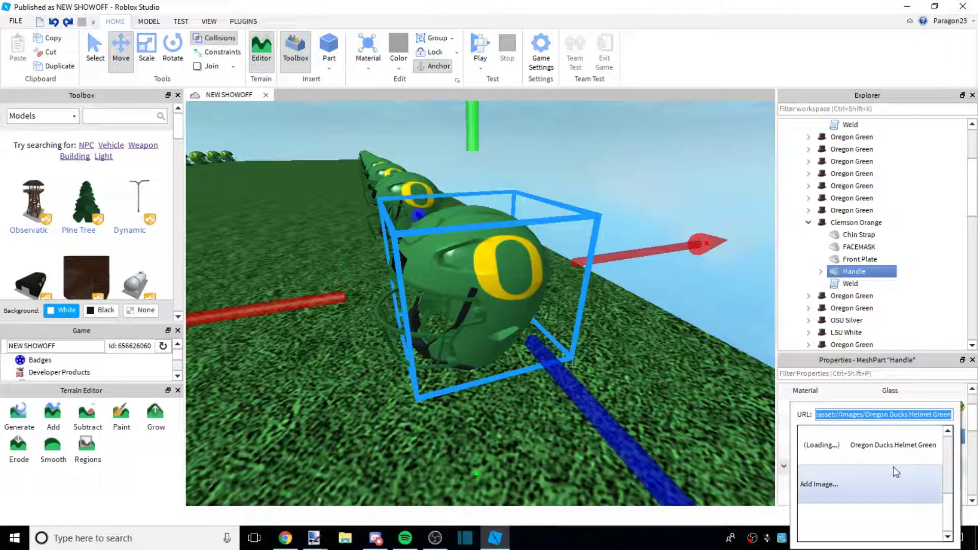
click(820, 486)
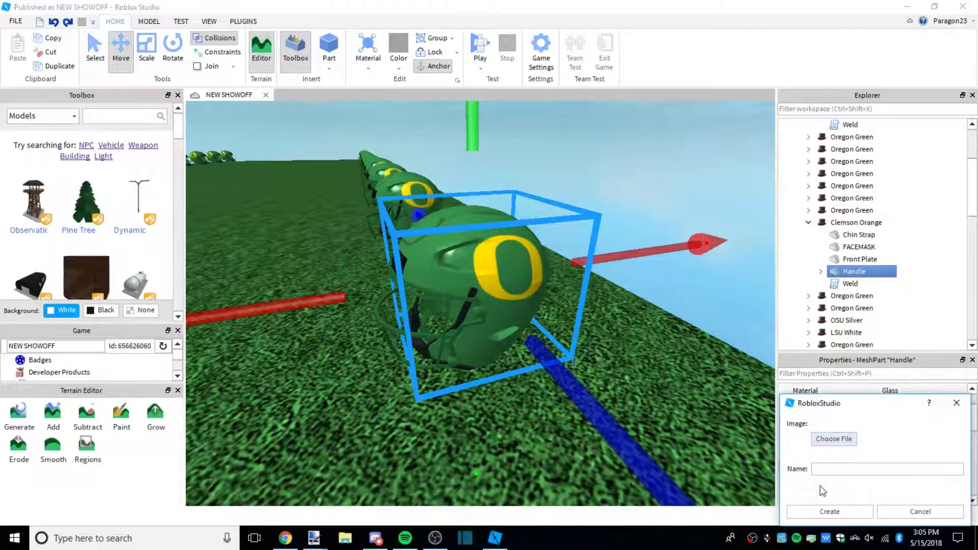
click(833, 439)
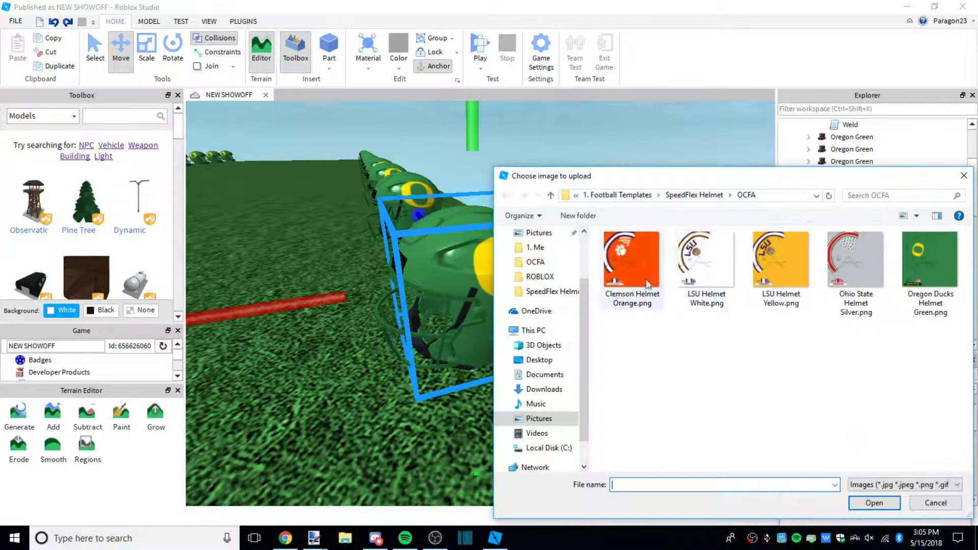
double_click(647, 277)
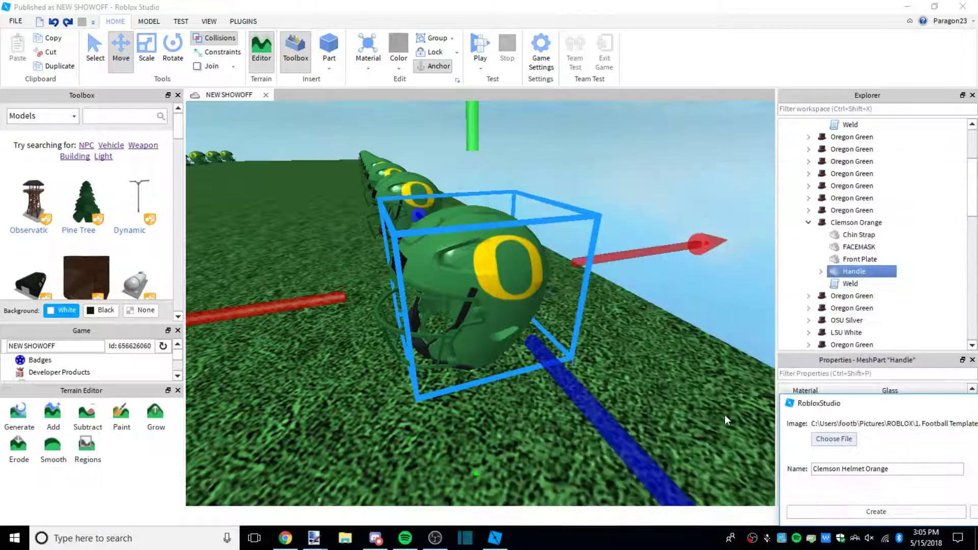
click(874, 512)
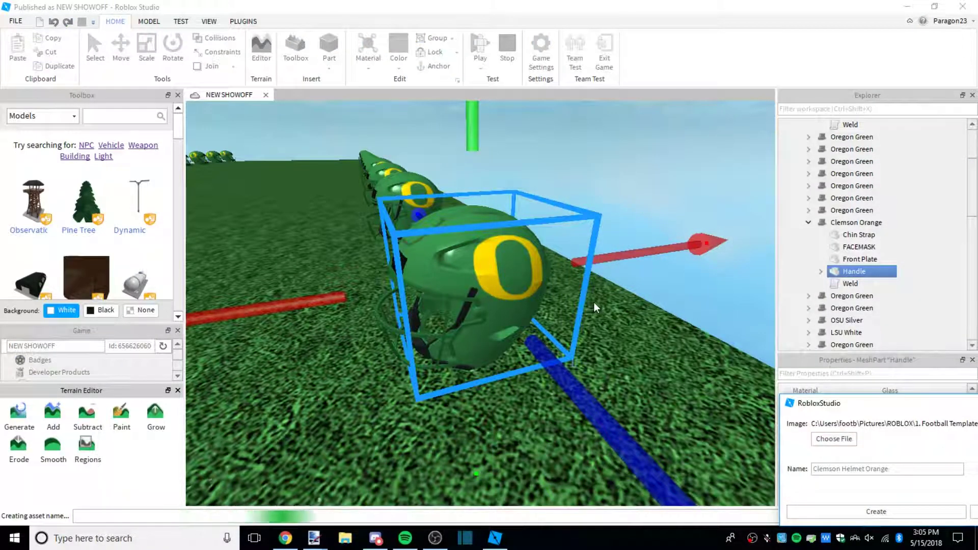
Deselect the shell and examine the new texture on the back of the Clemson helmet, including the stripe, paw decals and nameplate
click(648, 292)
right_click(648, 291)
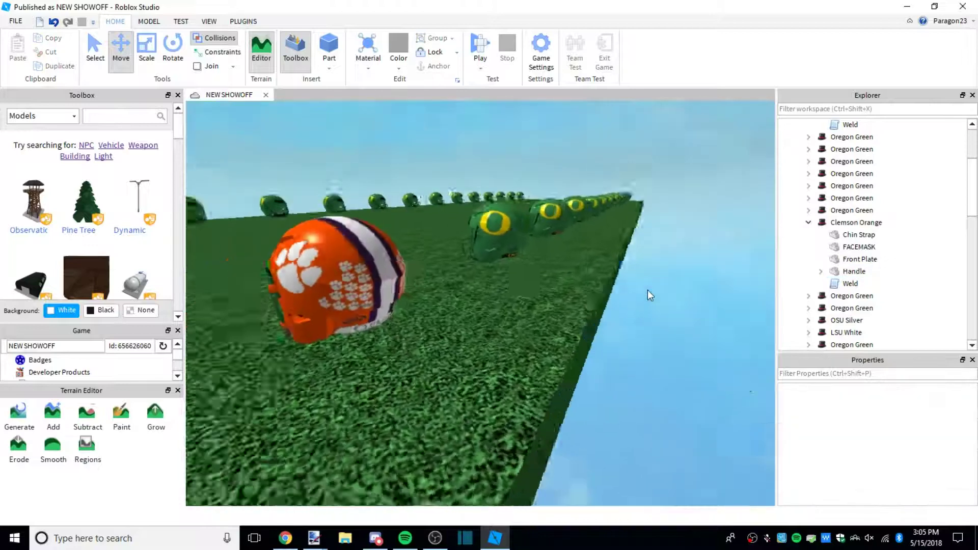
scroll(648, 292, up, 4)
scroll(648, 292, down, 4)
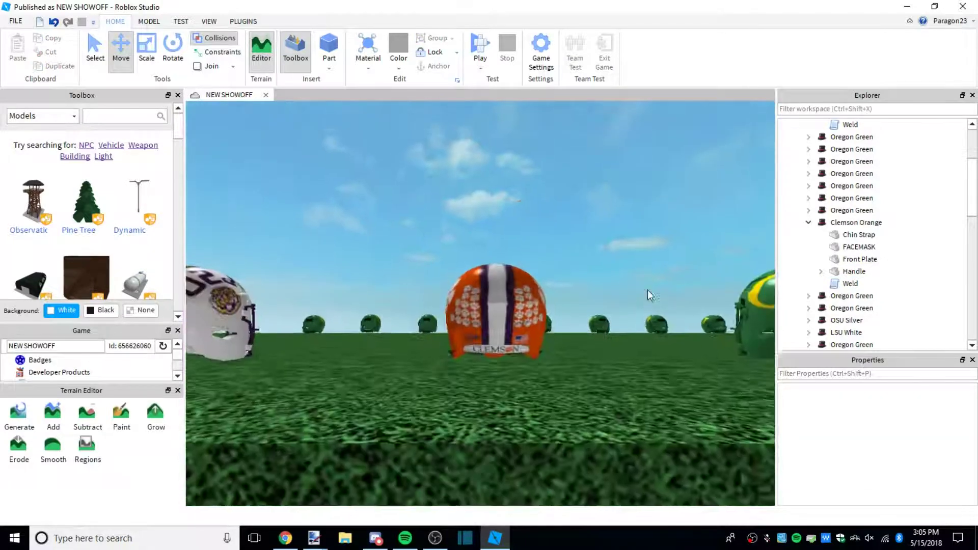
scroll(647, 289, up, 5)
scroll(647, 289, down, 5)
scroll(647, 289, up, 5)
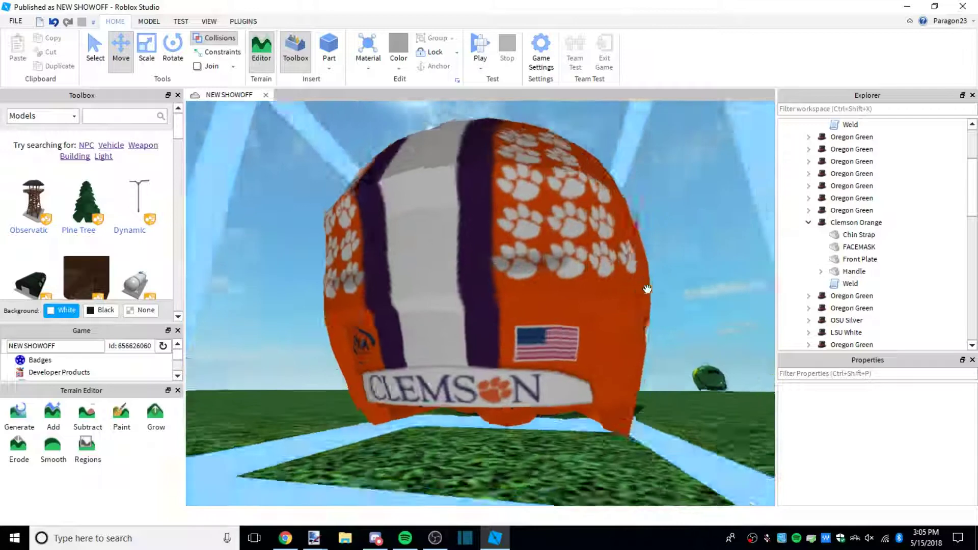
right_click(647, 290)
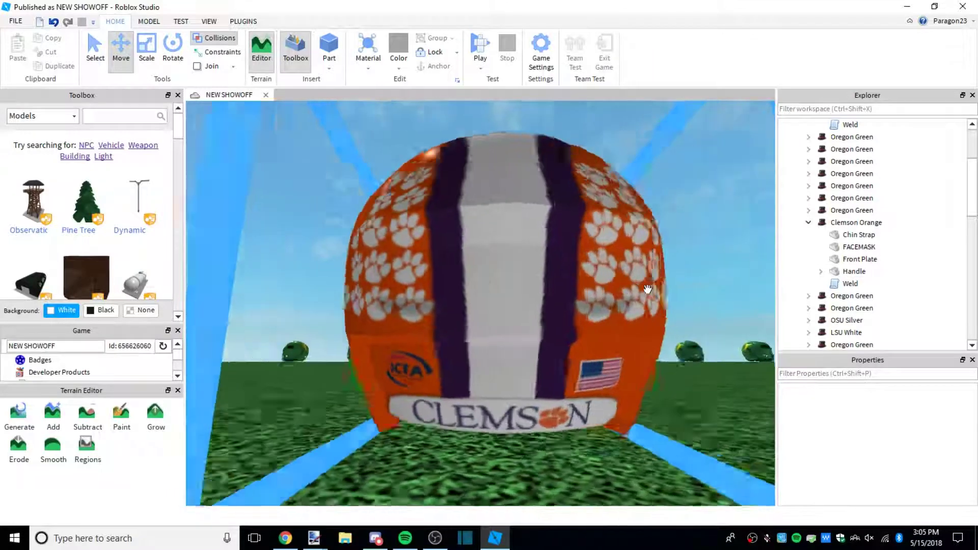
scroll(648, 295, down, 8)
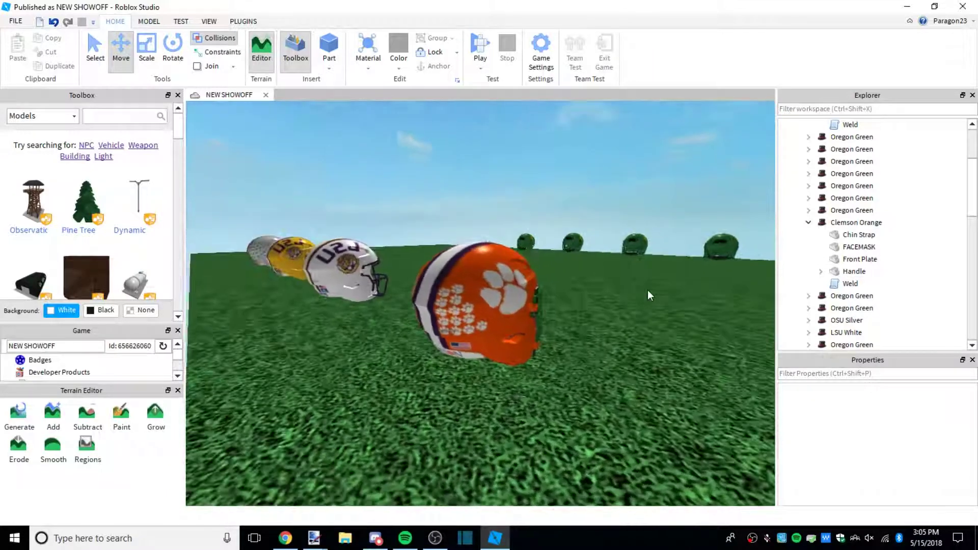
Examine the textured Clemson helmet up close from the side and front
key(w)
right_click(648, 291)
key(a)
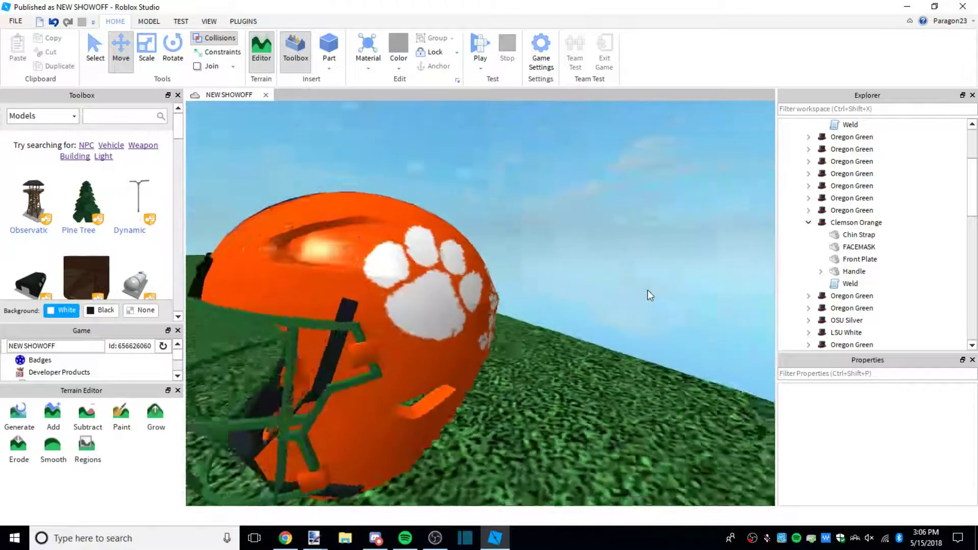
right_click(648, 290)
key(a)
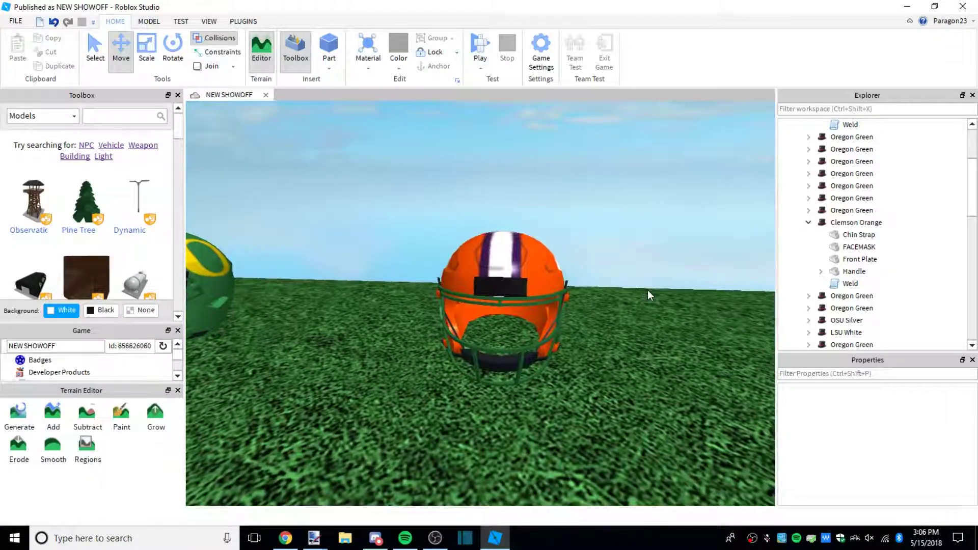
key(w)
right_click(647, 290)
key(d)
key(s)
key(w)
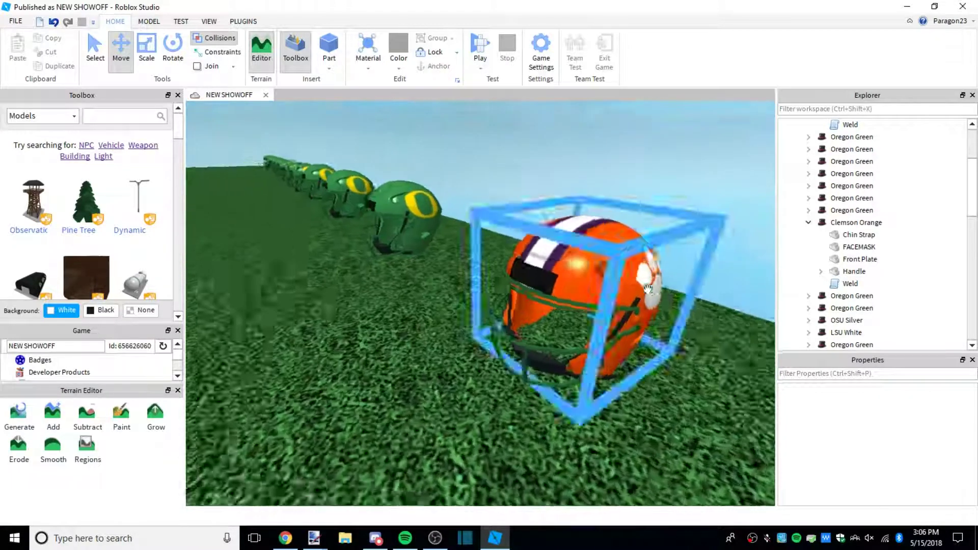
key(s)
right_click(648, 294)
key(w)
key(a)
Check the Clemson helmet reference photo in paint.net, and set the Front Plate's BrickColor to Institutional white in Roblox Studio
click(503, 271)
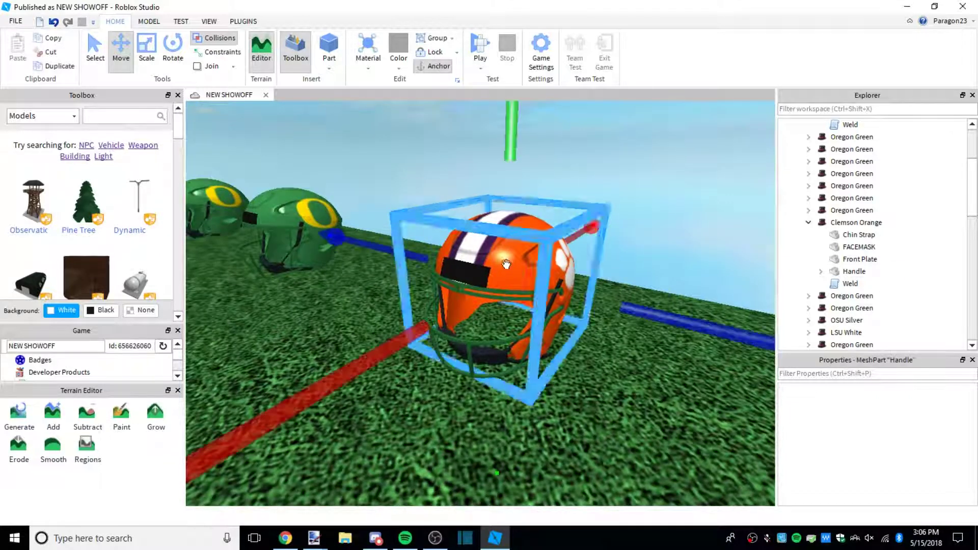
click(860, 259)
key(f)
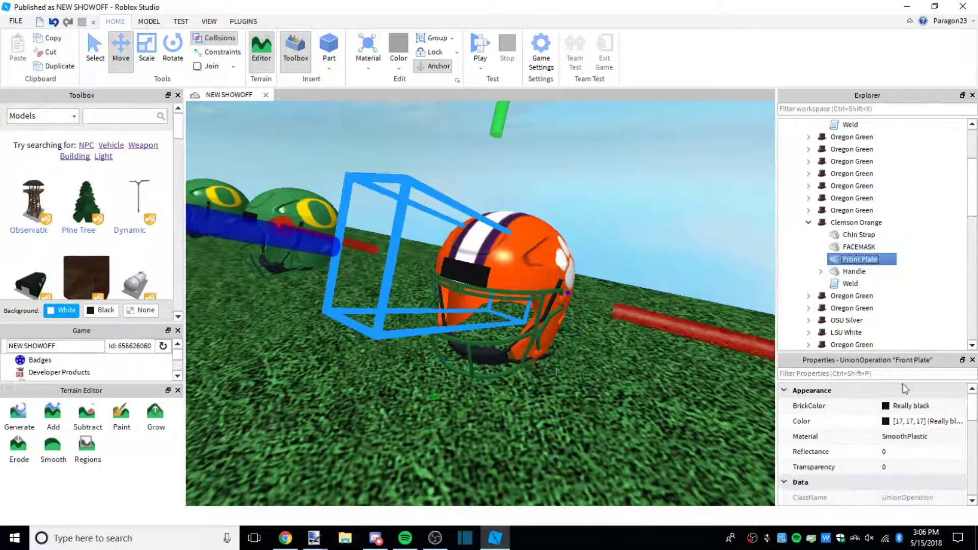
click(312, 540)
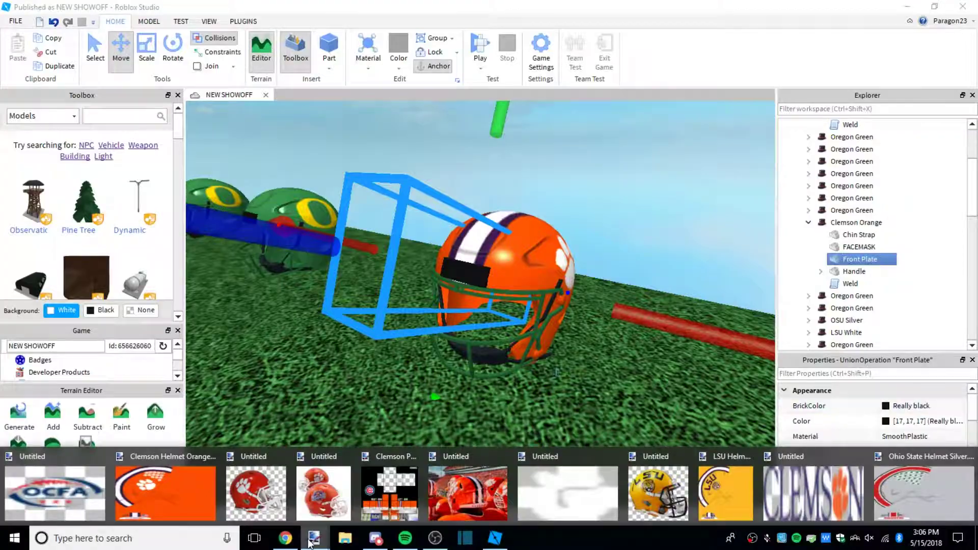
click(255, 491)
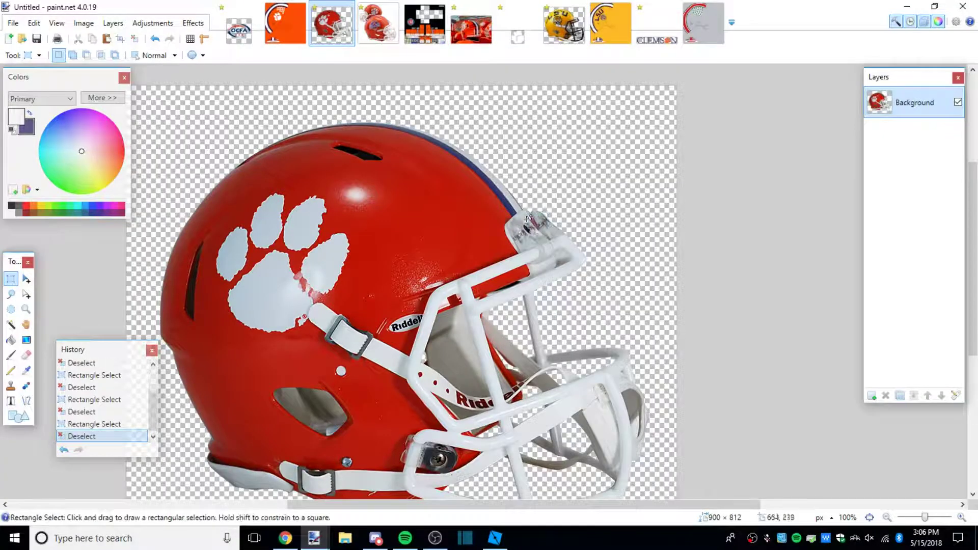
click(496, 540)
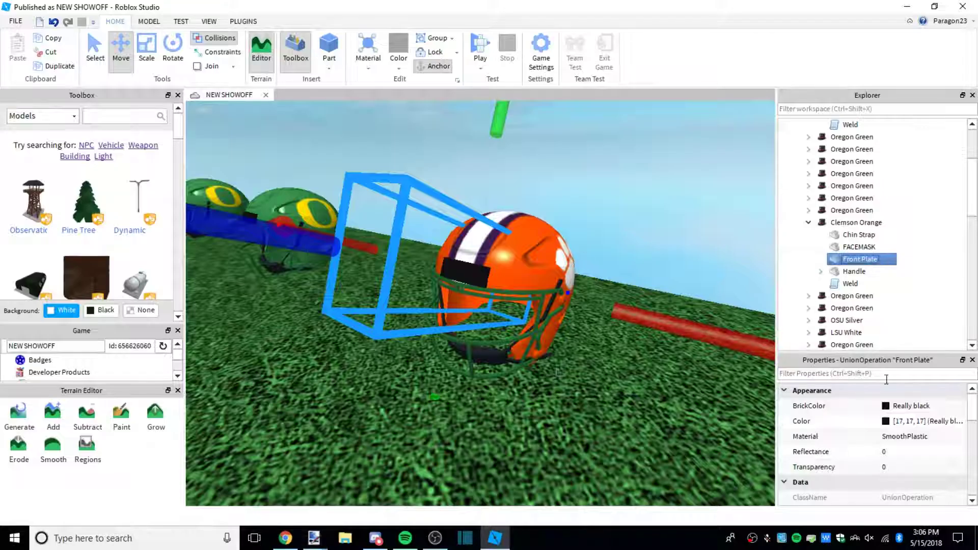
click(911, 406)
click(946, 376)
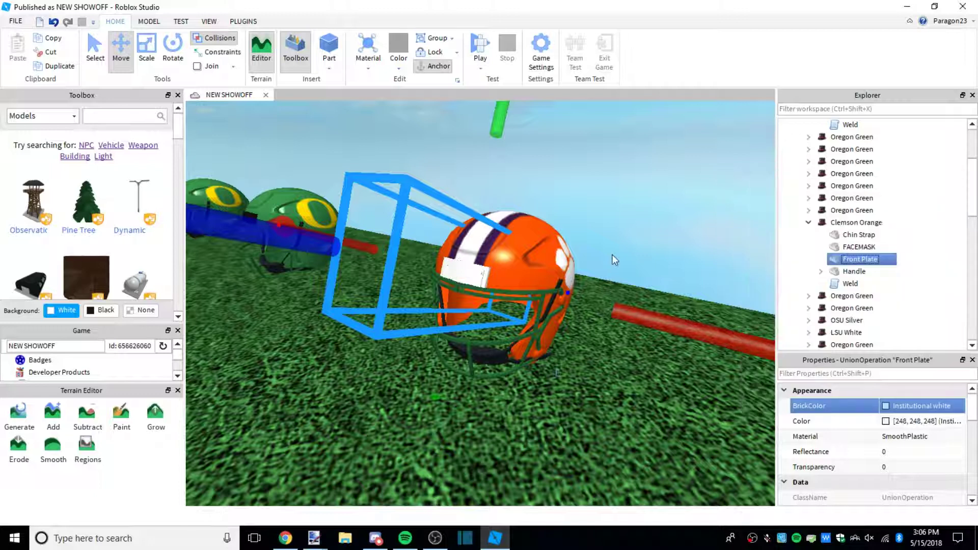
Set the FACEMASK's BrickColor to Institutional white and deselect it
click(859, 246)
click(926, 406)
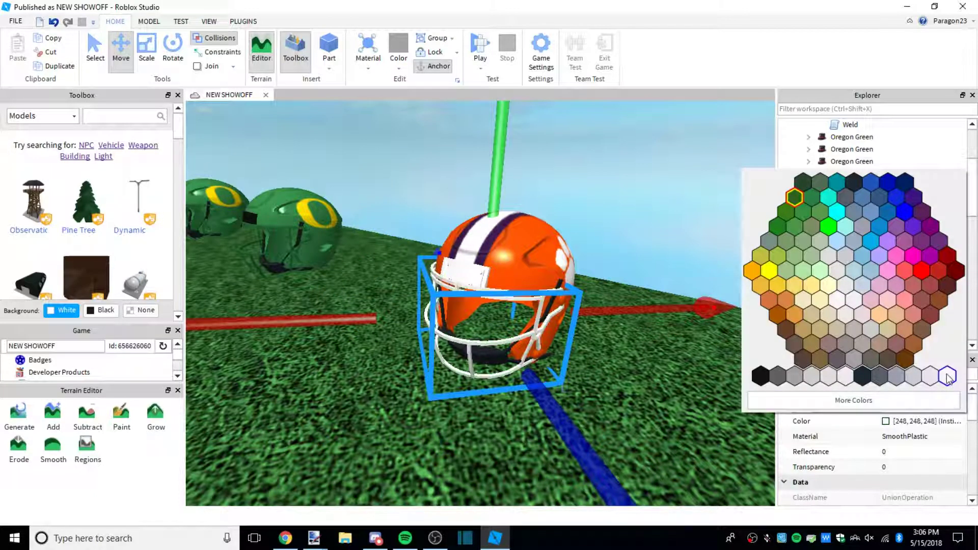
click(946, 376)
click(573, 356)
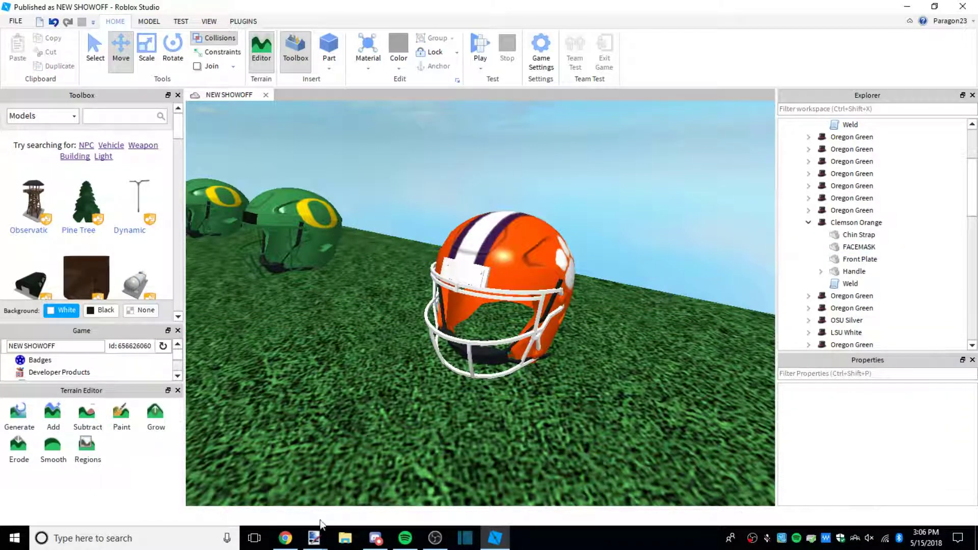
Recolor the Chin Strap to Institutional white and clear the selection
click(859, 234)
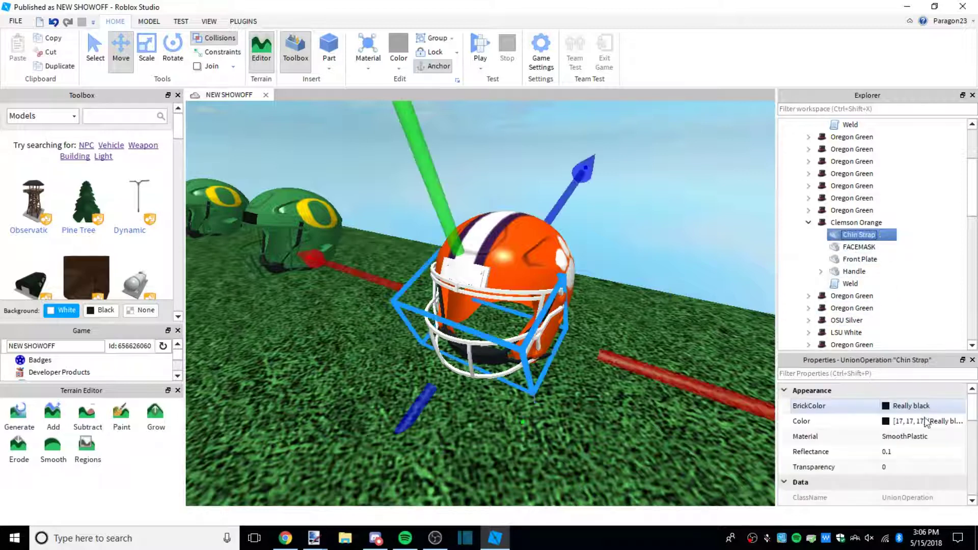
click(927, 407)
click(947, 376)
click(709, 210)
Examine the recolored Clemson helmet at different distances and compare it with the neighboring LSU White helmet
scroll(709, 210, up, 3)
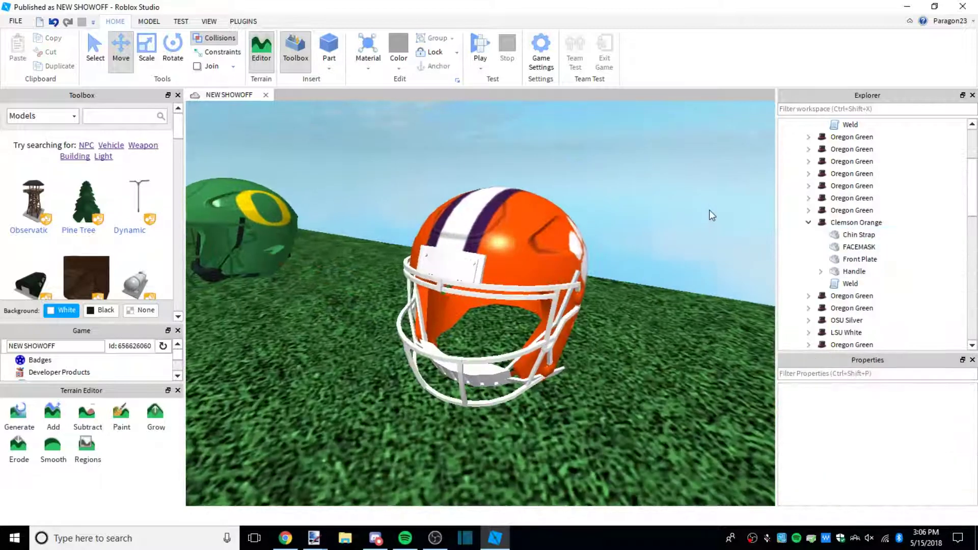
scroll(702, 227, down, 3)
scroll(663, 287, up, 5)
scroll(657, 291, down, 5)
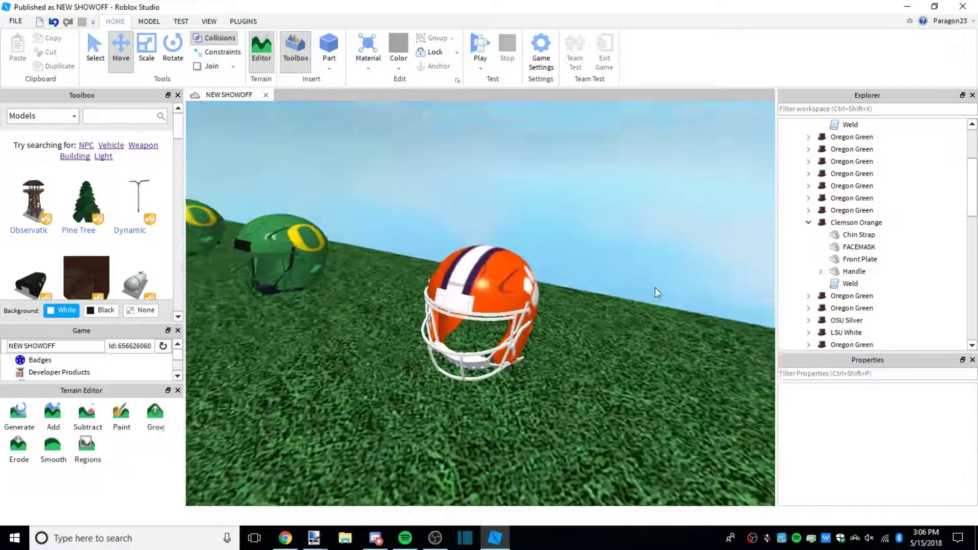
scroll(657, 291, up, 2)
key(d)
scroll(657, 292, up, 3)
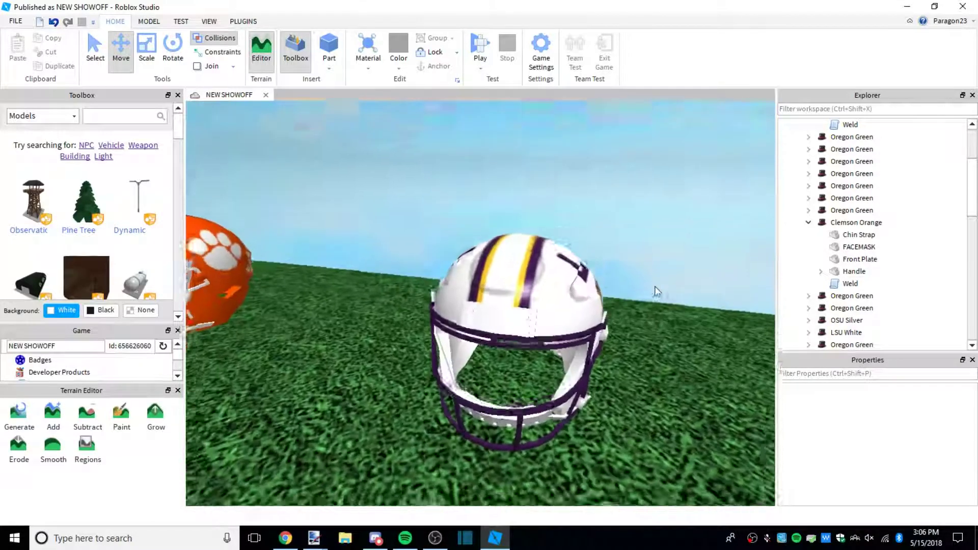
scroll(657, 291, down, 3)
key(a)
scroll(657, 292, up, 4)
scroll(657, 291, down, 4)
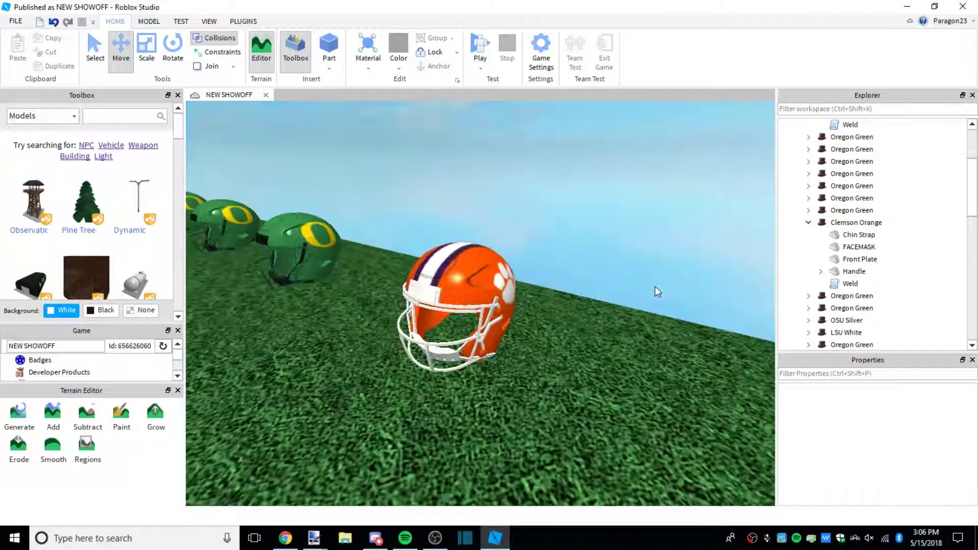
key(a)
scroll(655, 286, up, 3)
scroll(655, 286, down, 3)
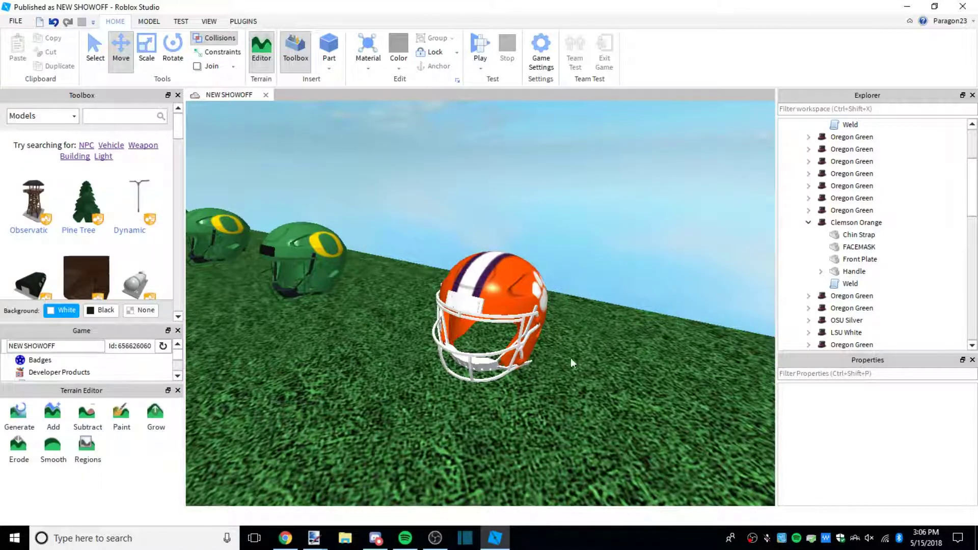
Switch to the two-helmet National Champions reference image in paint.net, deselect it, and examine both helmets enlarged
mouse_move(321, 535)
click(262, 491)
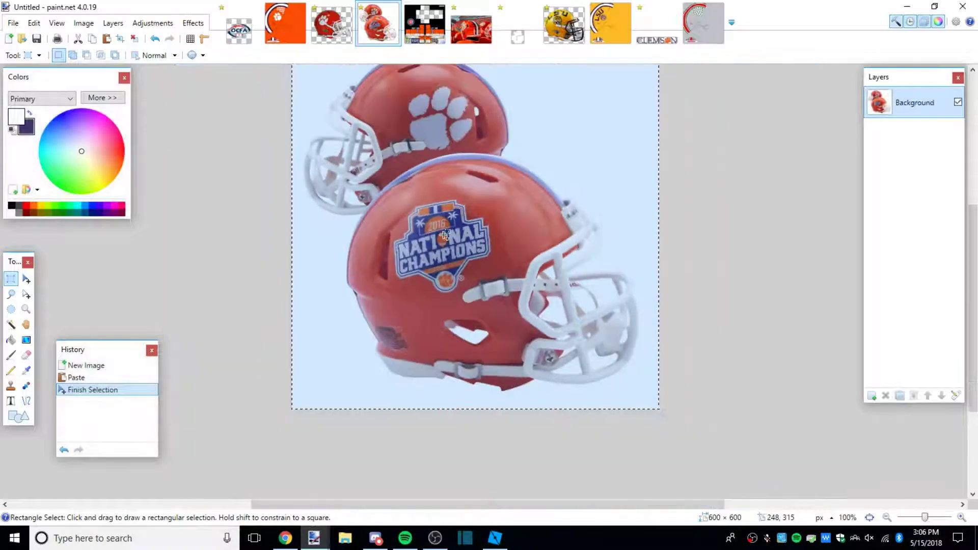
click(444, 235)
scroll(395, 205, up, 1)
drag(973, 368, 973, 357)
drag(674, 504, 669, 509)
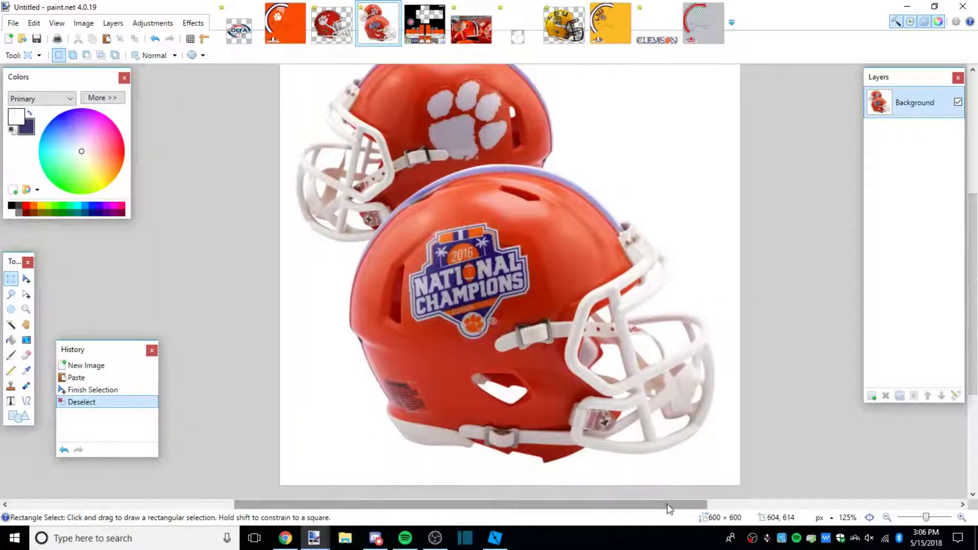
scroll(477, 229, up, 2)
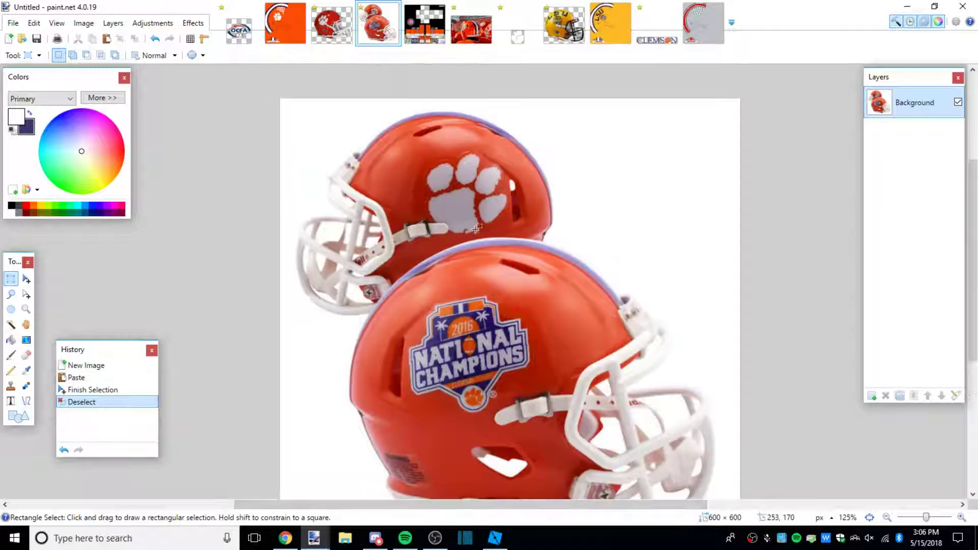
Sample the orange background of Clemson Helmet Orange.png with the Color Picker and copy its hex code FC4D03
click(269, 10)
click(26, 371)
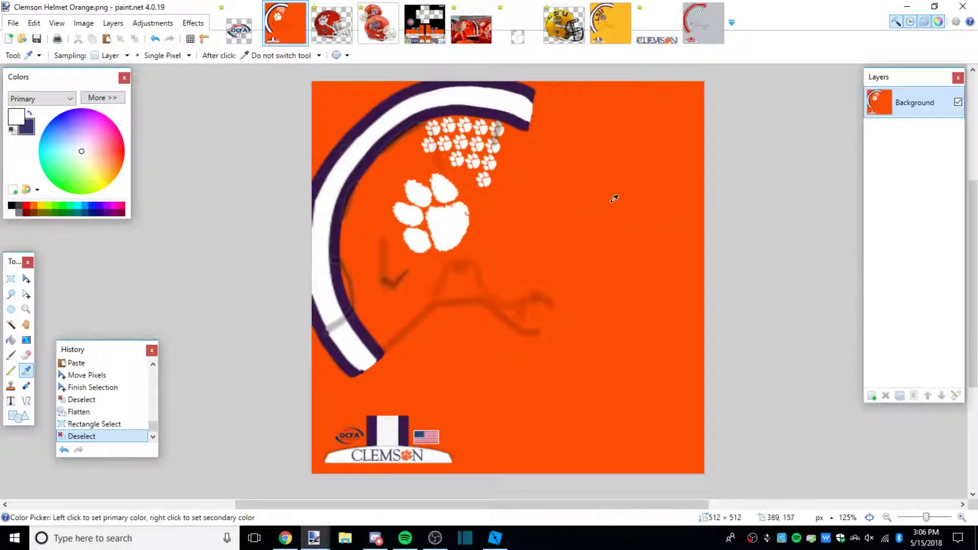
click(119, 100)
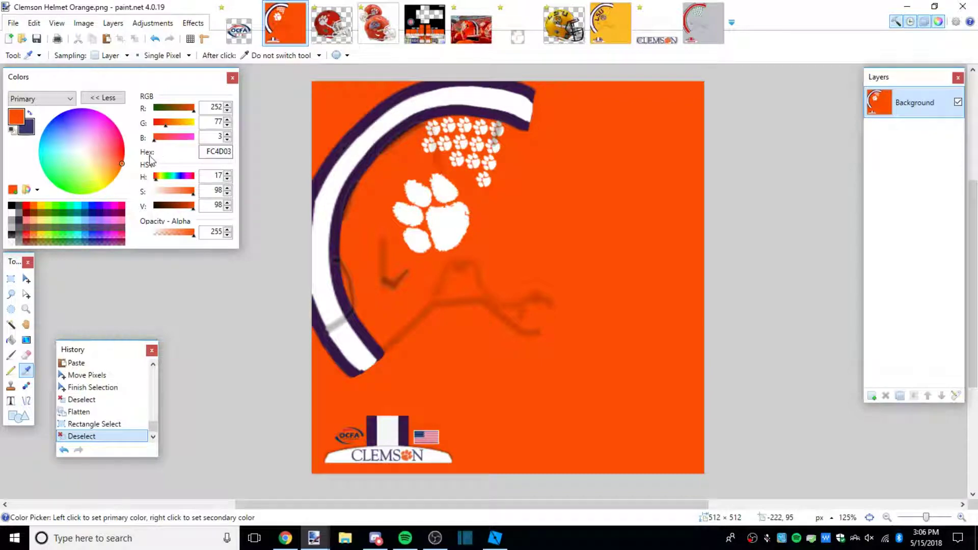
double_click(230, 152)
key(ctrl+c)
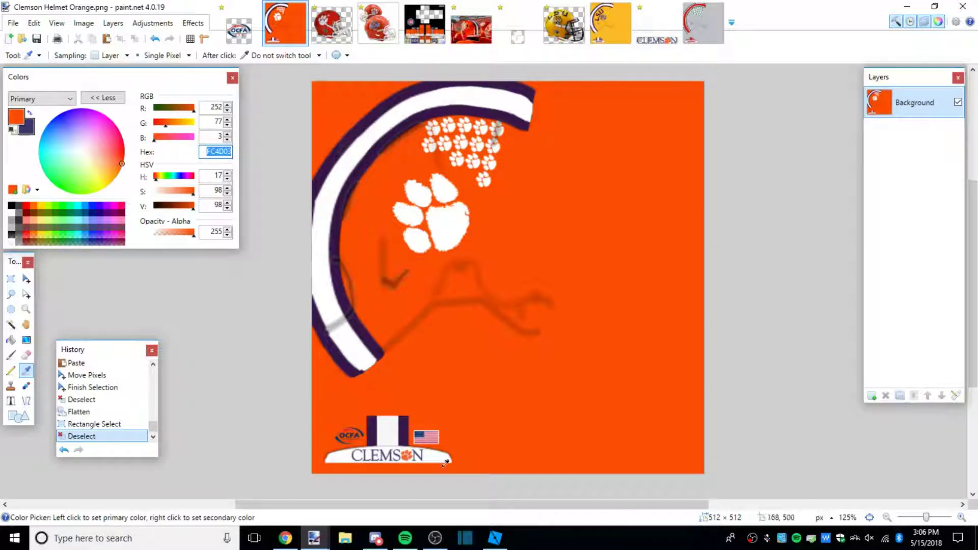
Switch to Roblox Studio and recolor the Clemson Orange helmet's FACEMASK with the copied orange hex code FC4D03
click(494, 538)
click(548, 348)
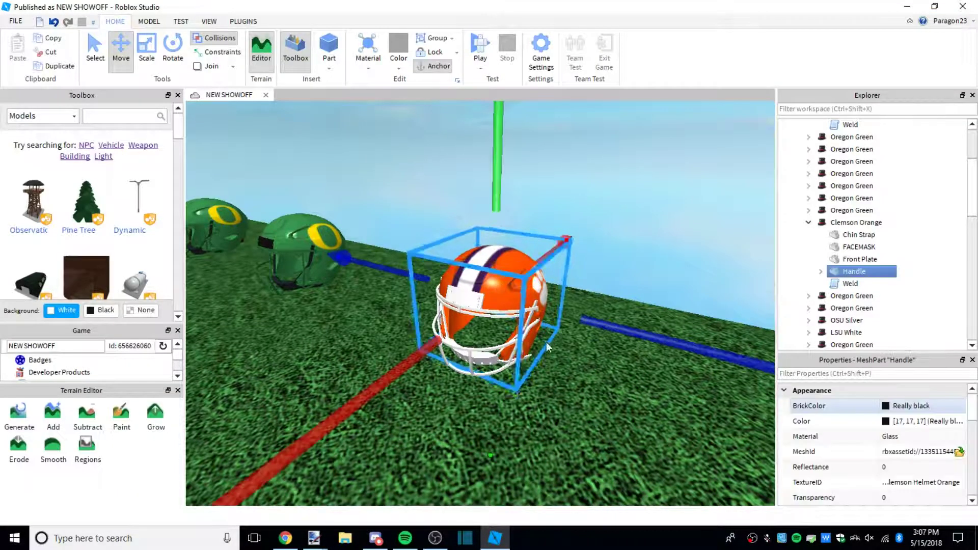
key(f)
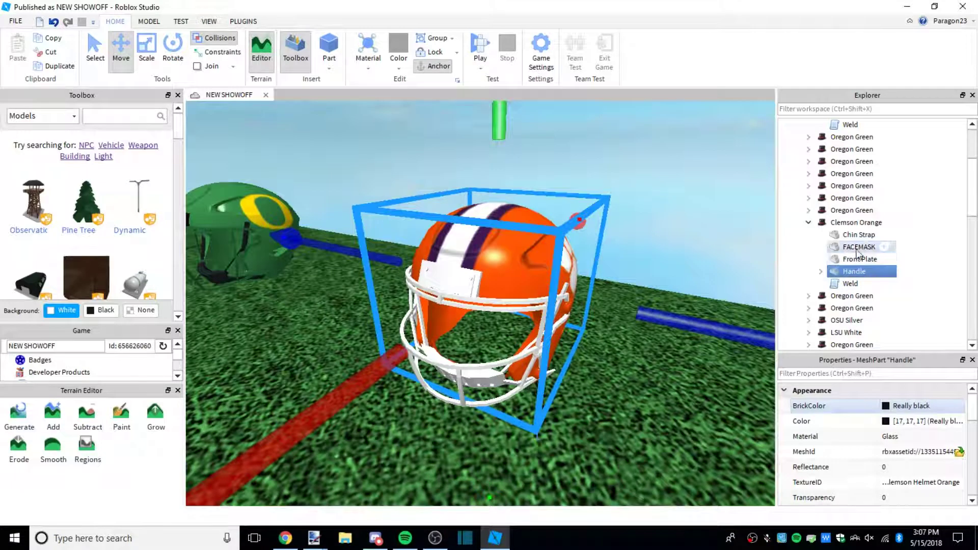
click(858, 249)
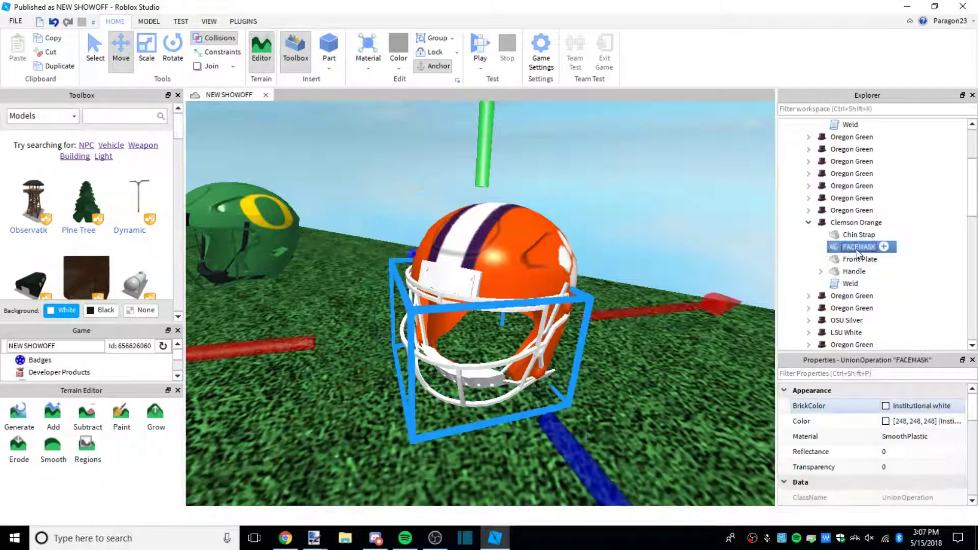
click(905, 410)
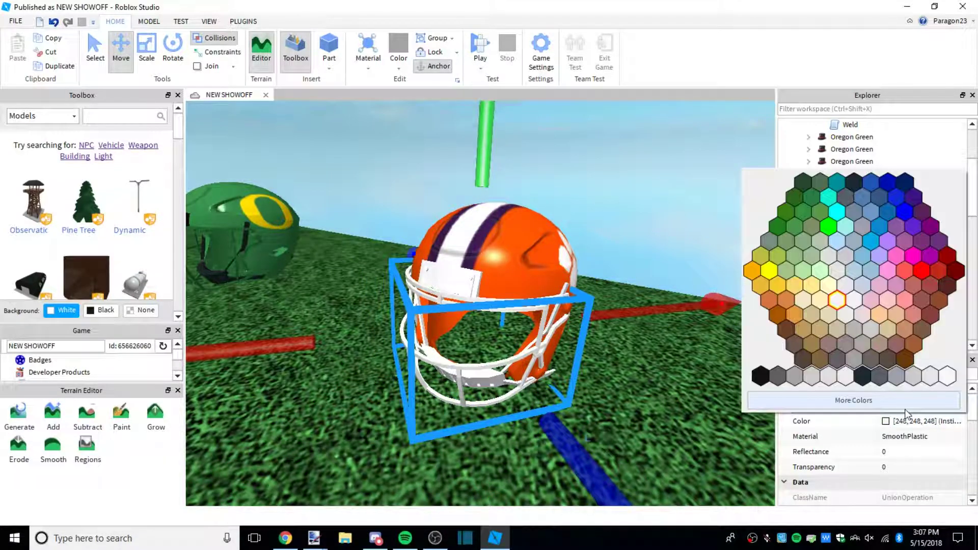
click(869, 410)
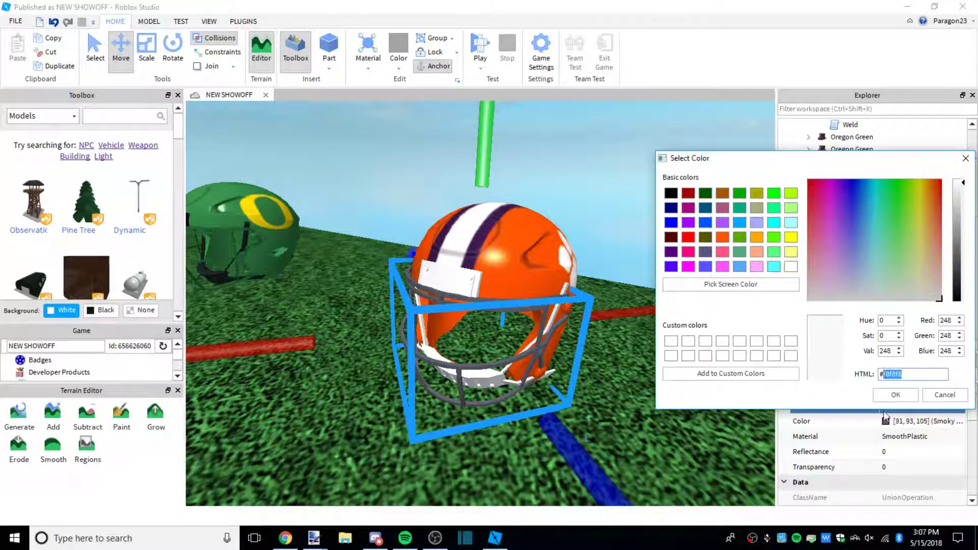
key(ctrl+v)
click(895, 396)
Clear the selection and examine the Clemson helmet with its orange facemask from different angles and distances
scroll(607, 385, up, 5)
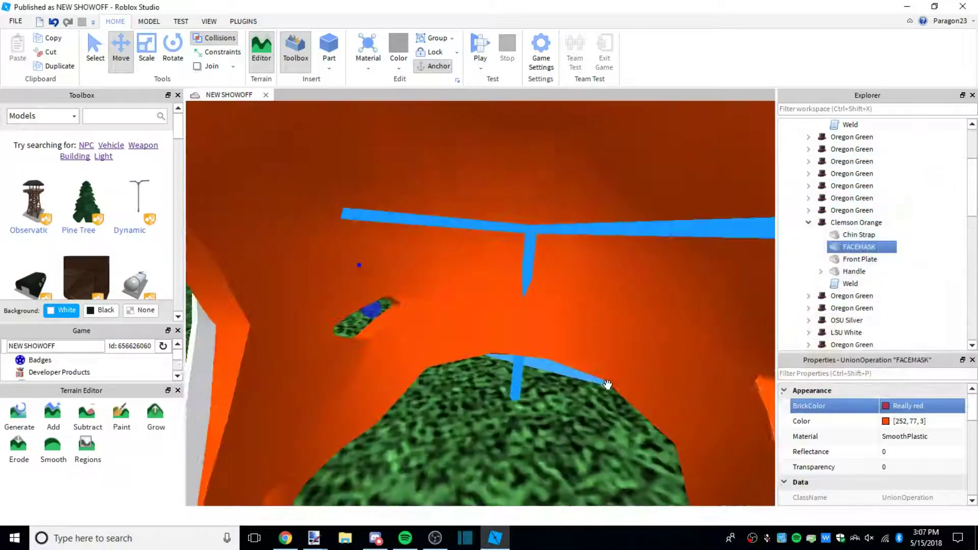
scroll(607, 385, down, 3)
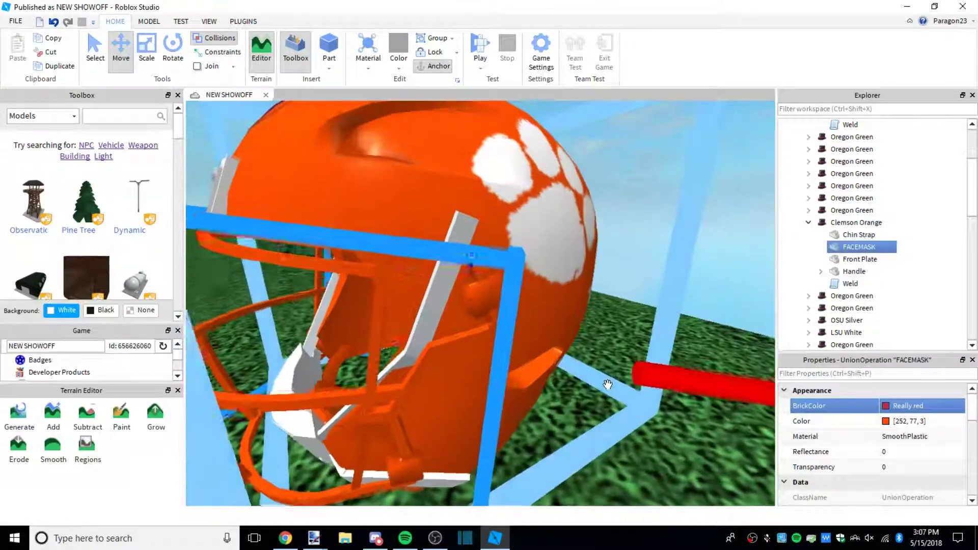
scroll(608, 385, down, 5)
click(622, 272)
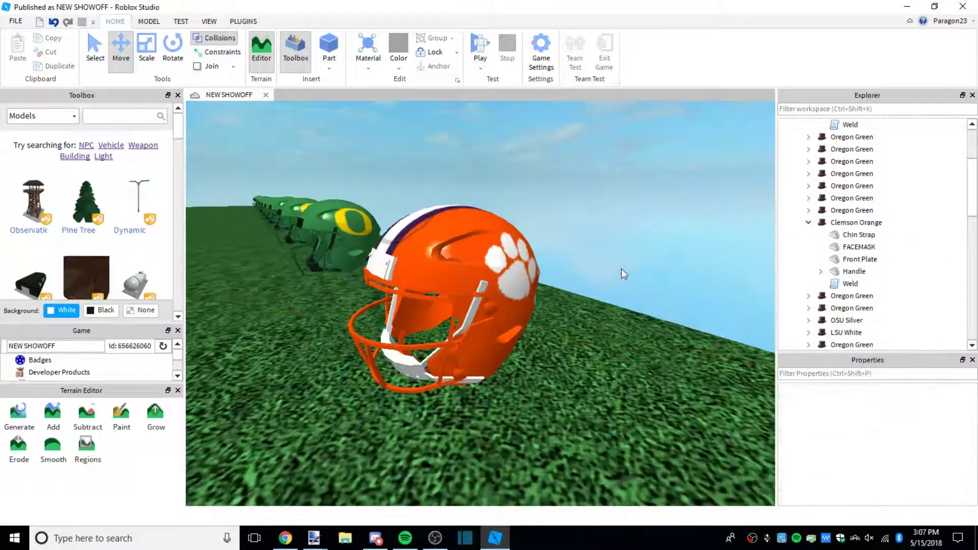
scroll(622, 272, up, 4)
scroll(622, 273, down, 2)
scroll(621, 269, up, 5)
scroll(622, 270, down, 6)
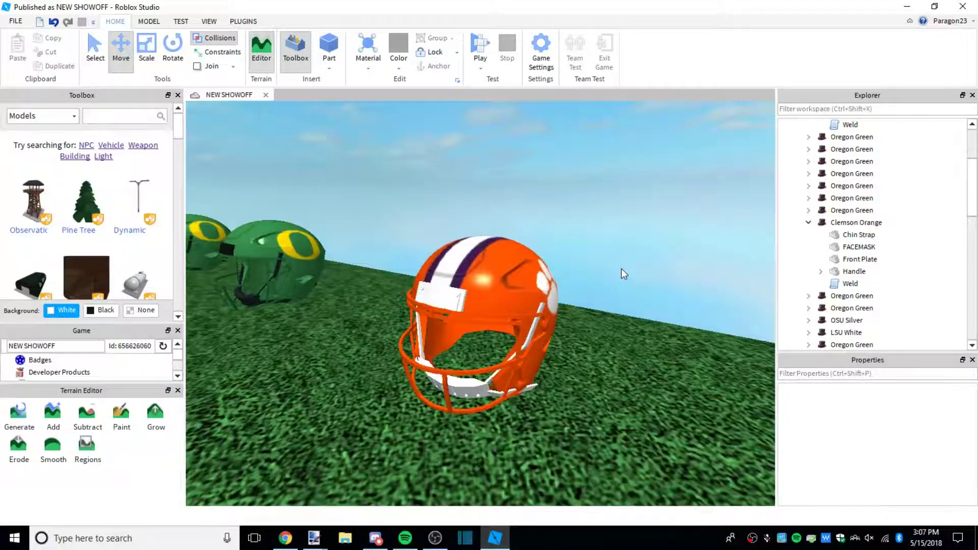
scroll(622, 270, up, 3)
scroll(624, 274, down, 2)
click(622, 273)
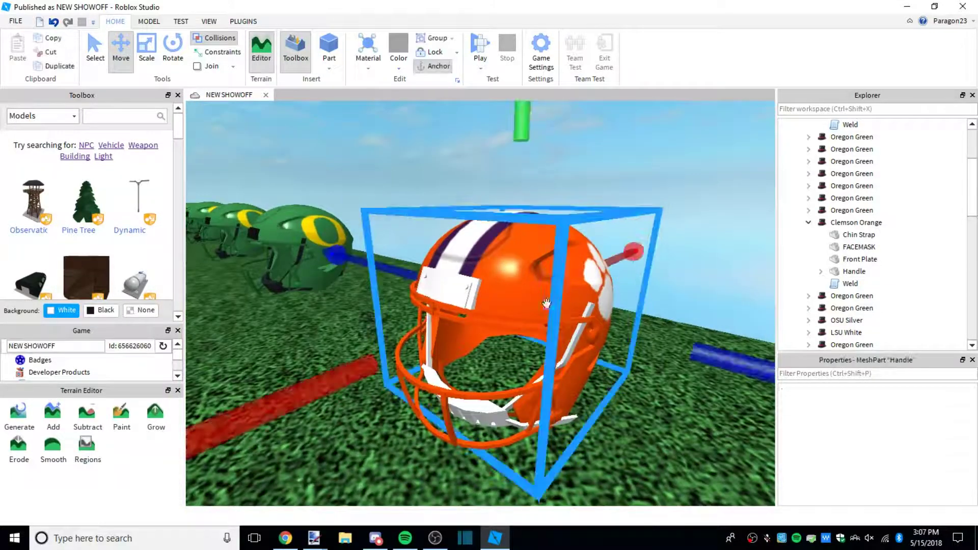
Recolor the Clemson Orange helmet's FACEMASK to white from the BrickColor palette and clear the selection
click(871, 247)
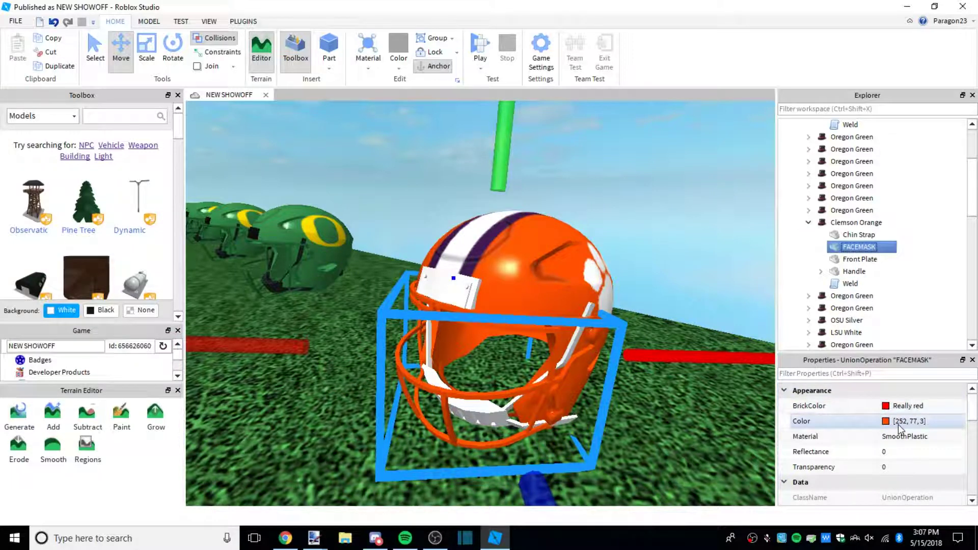
scroll(555, 338, down, 5)
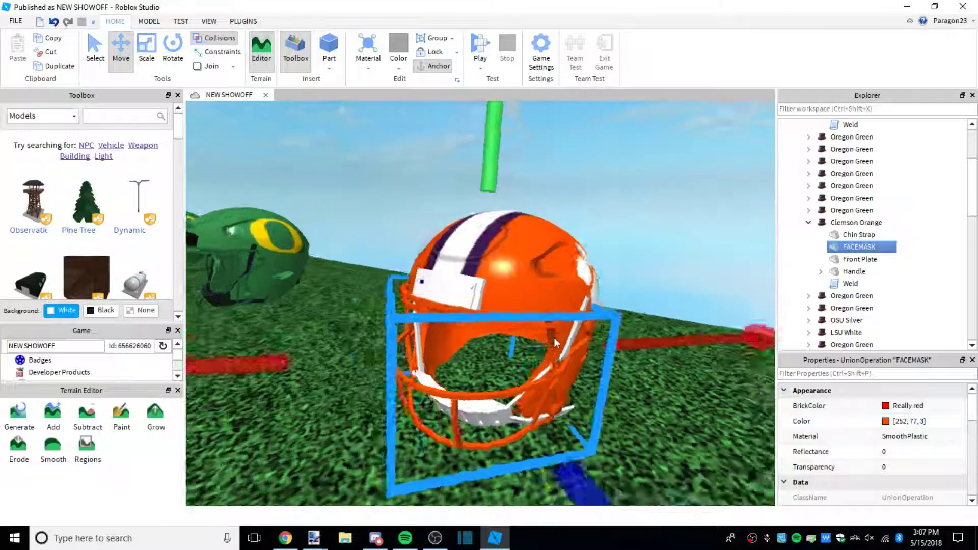
scroll(619, 398, down, 5)
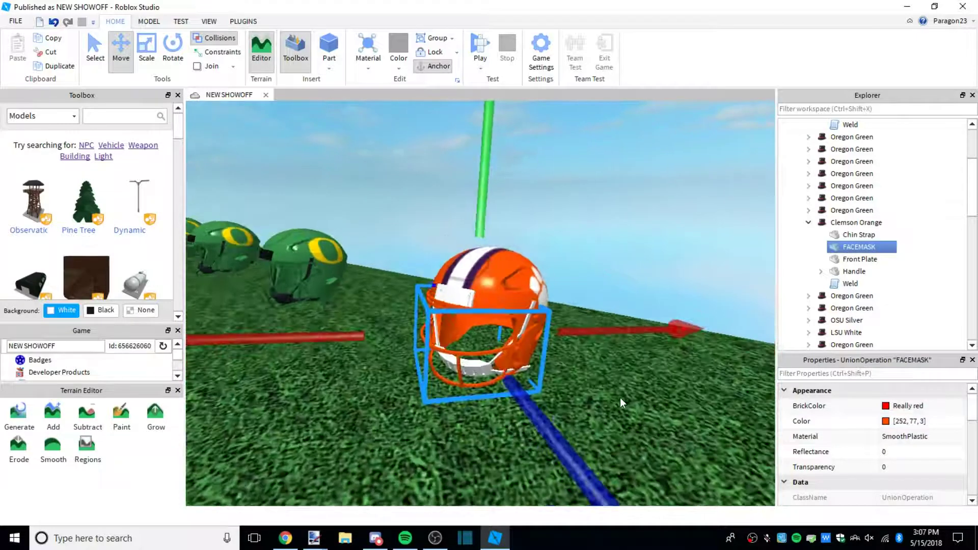
scroll(620, 398, up, 6)
scroll(712, 402, down, 5)
scroll(713, 401, up, 2)
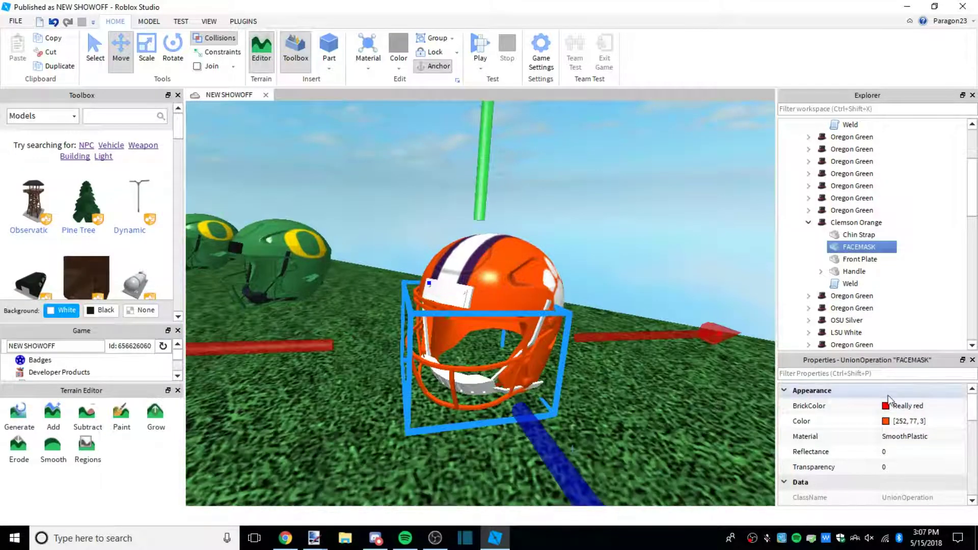
right_click(632, 383)
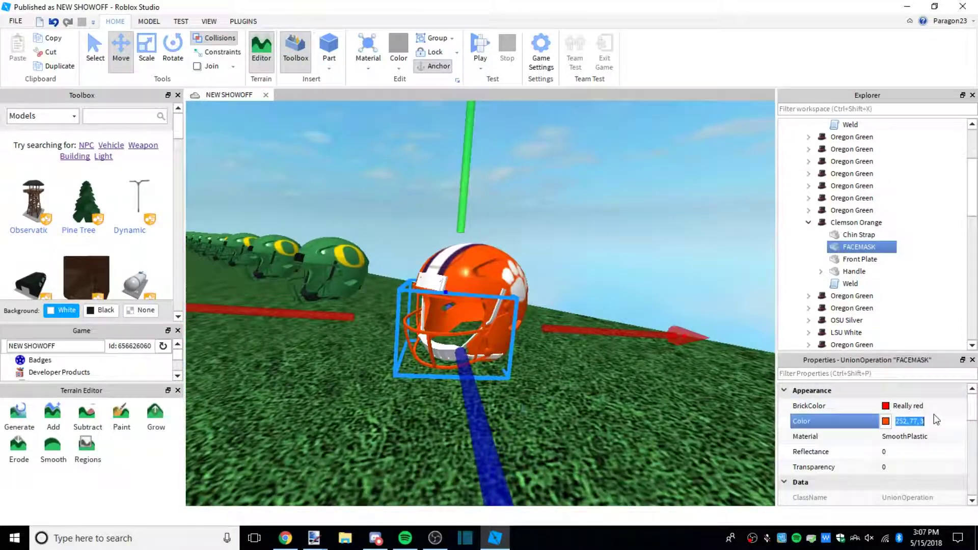
click(936, 419)
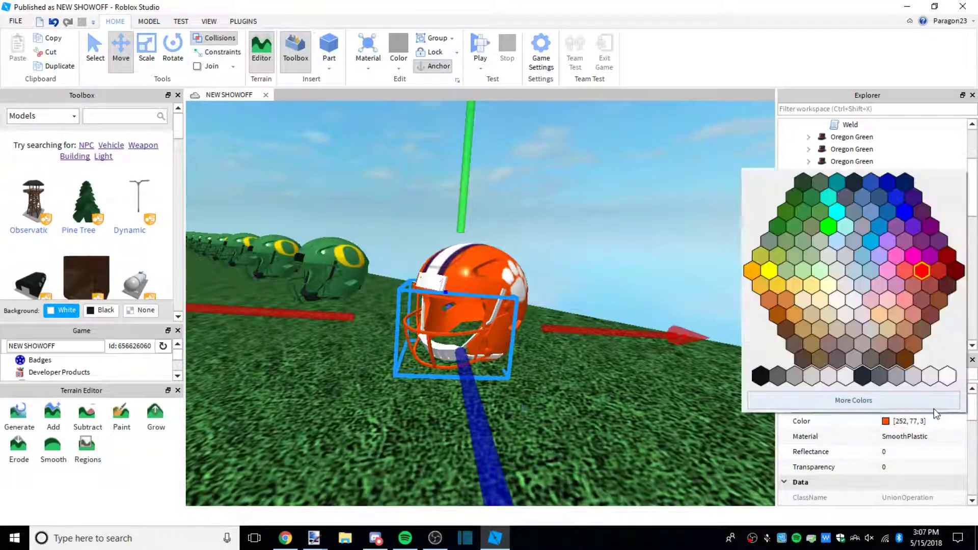
click(950, 379)
click(601, 291)
scroll(601, 291, up, 5)
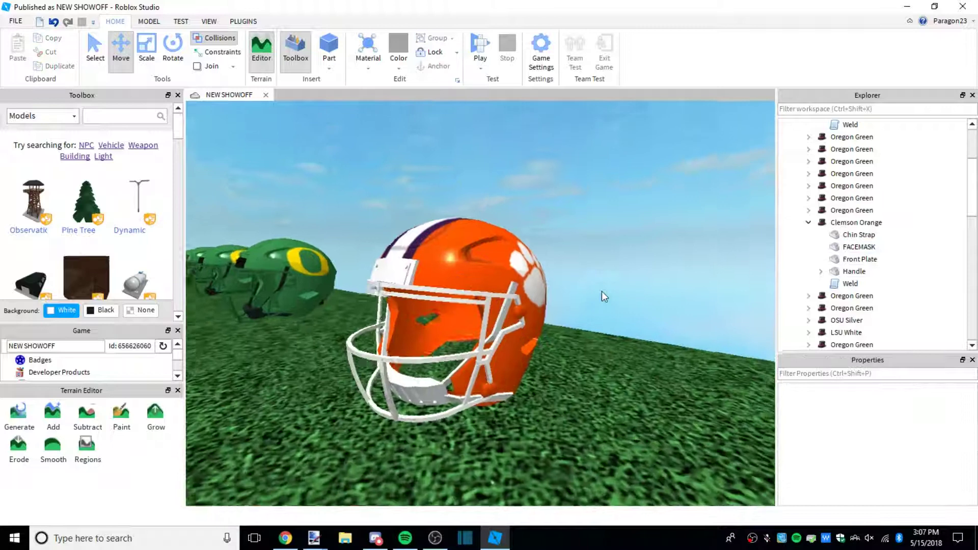